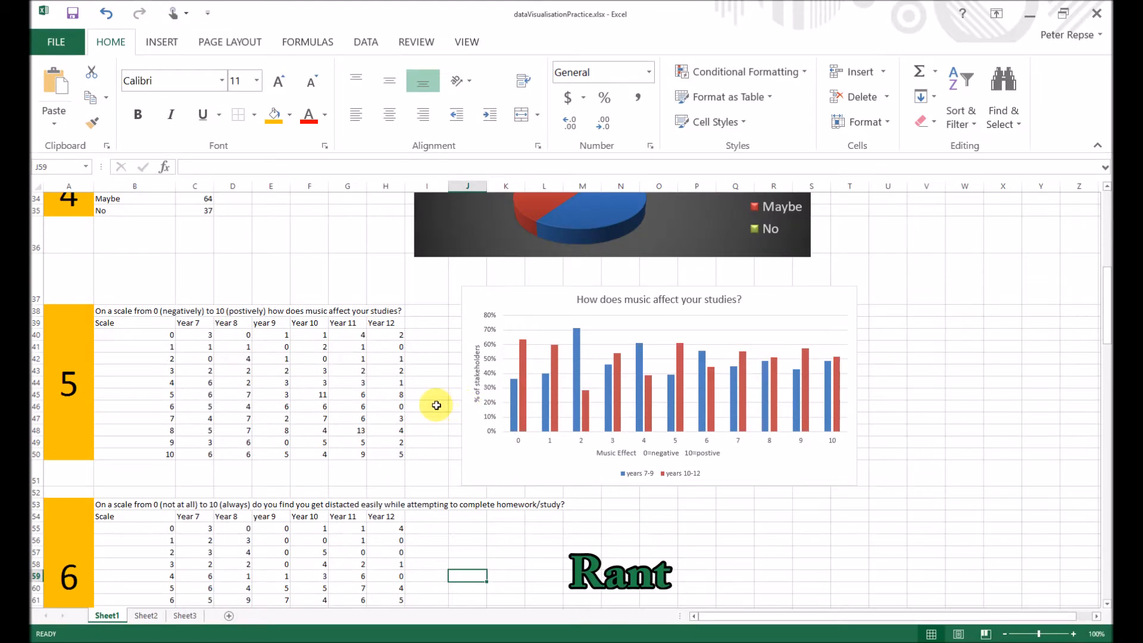
- Examine the question 6 table on how easily each year level gets distracted during homework or study
scroll(437, 405, down, 1)
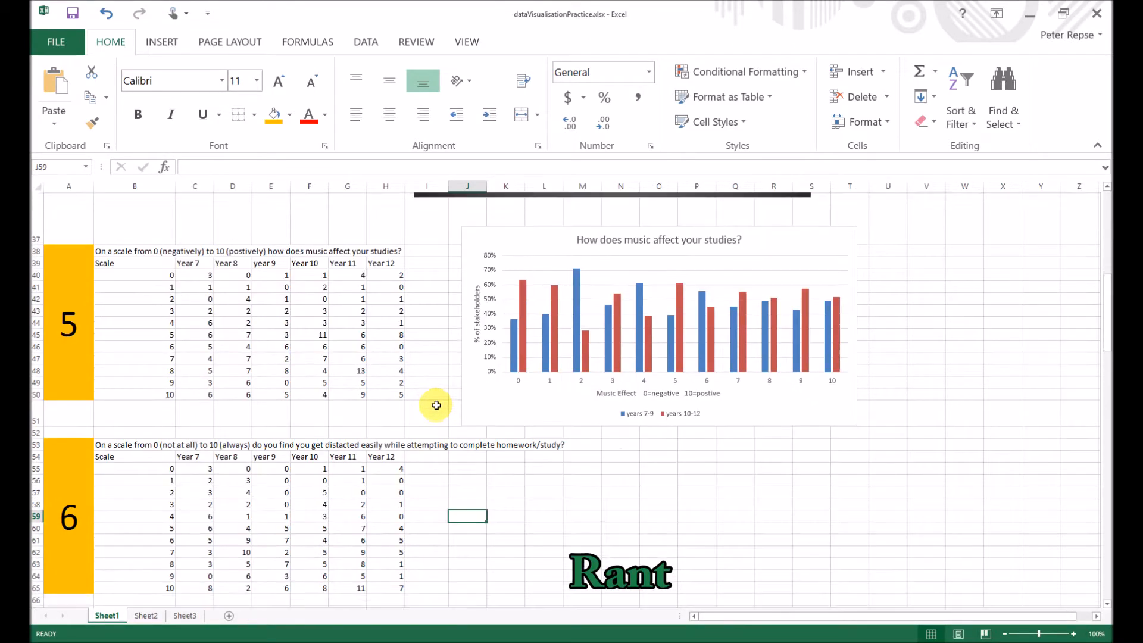
click(492, 502)
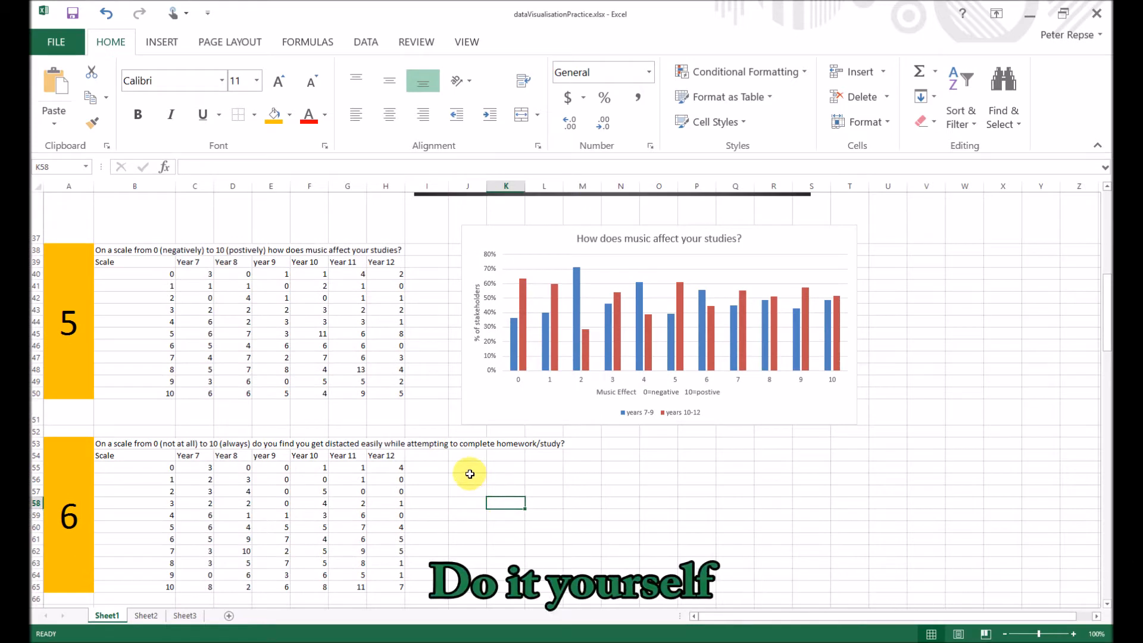
scroll(467, 468, down, 2)
drag(121, 334, 545, 487)
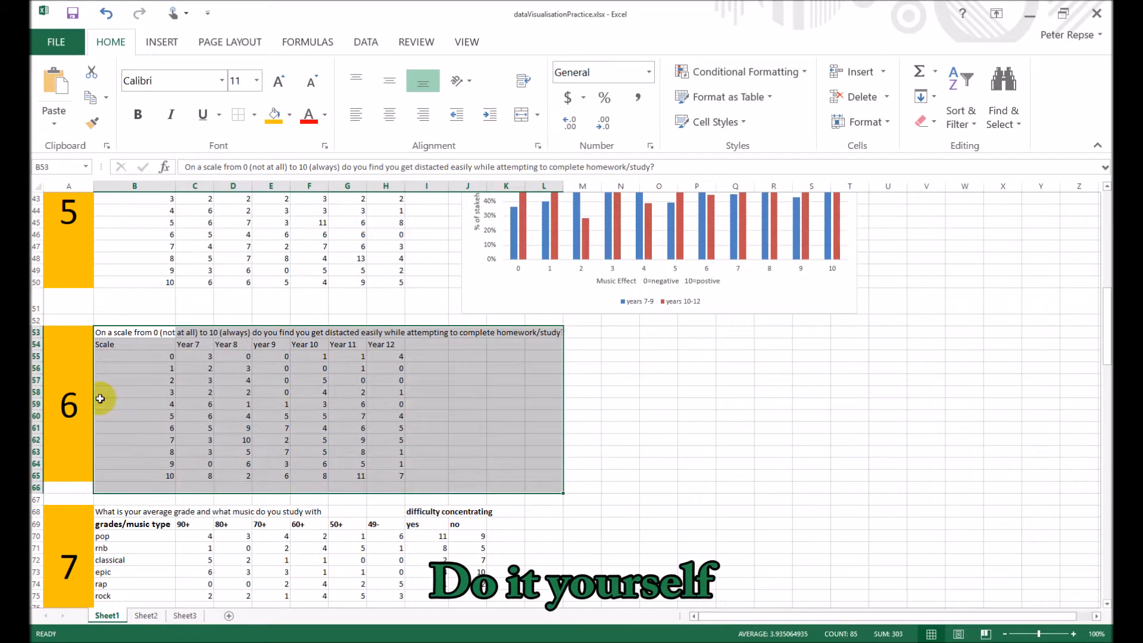
click(135, 380)
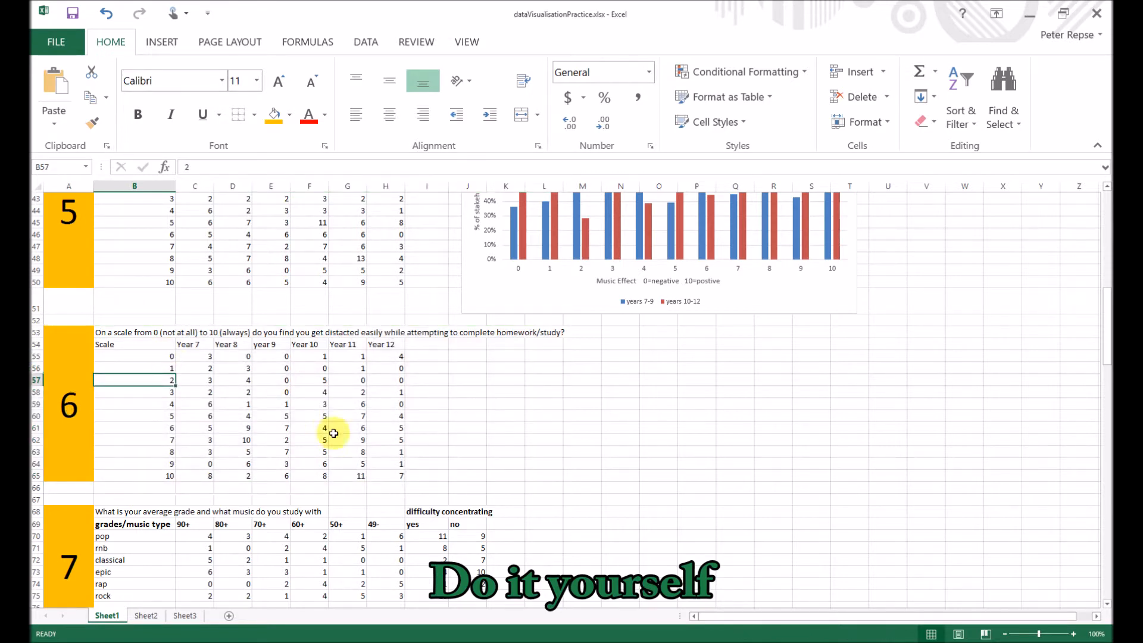
click(518, 438)
- Move the "How does music affect your studies?" chart slightly closer to the question 5 table
scroll(408, 436, up, 3)
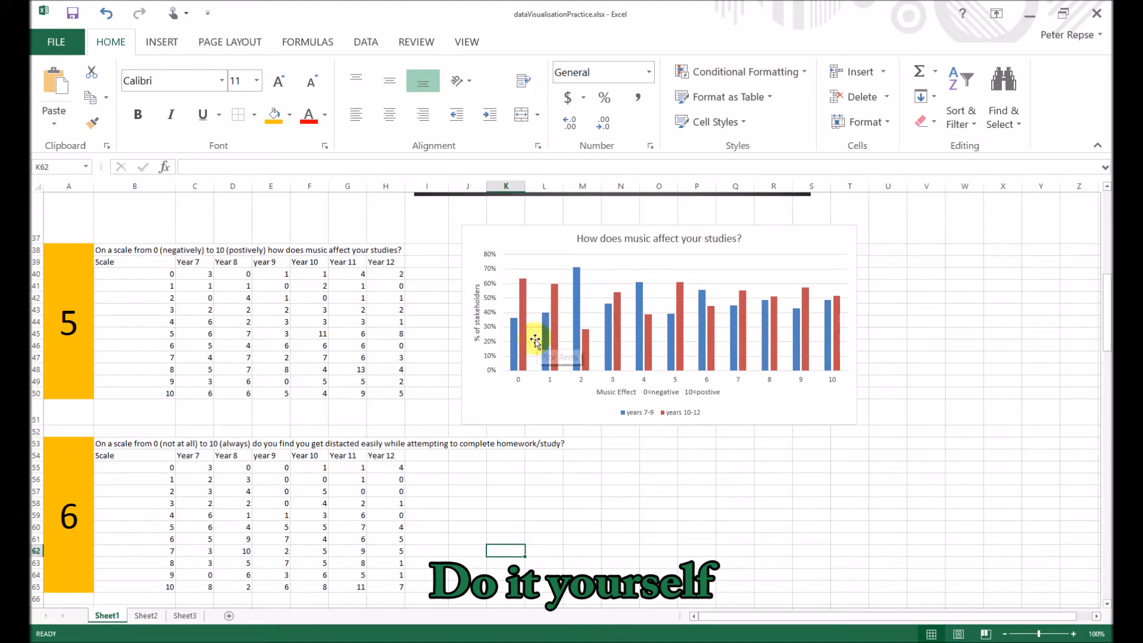
drag(476, 421, 452, 424)
click(484, 491)
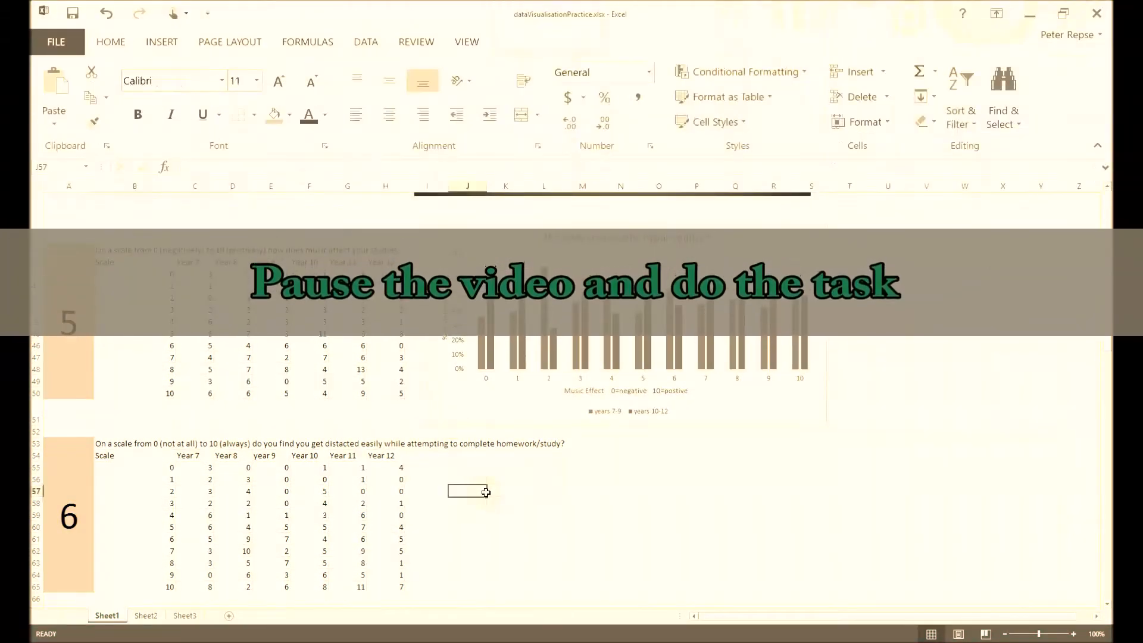
- Look over the question 7 table and its raw data, and compare them with the existing charts for the earlier questions
scroll(486, 492, down, 3)
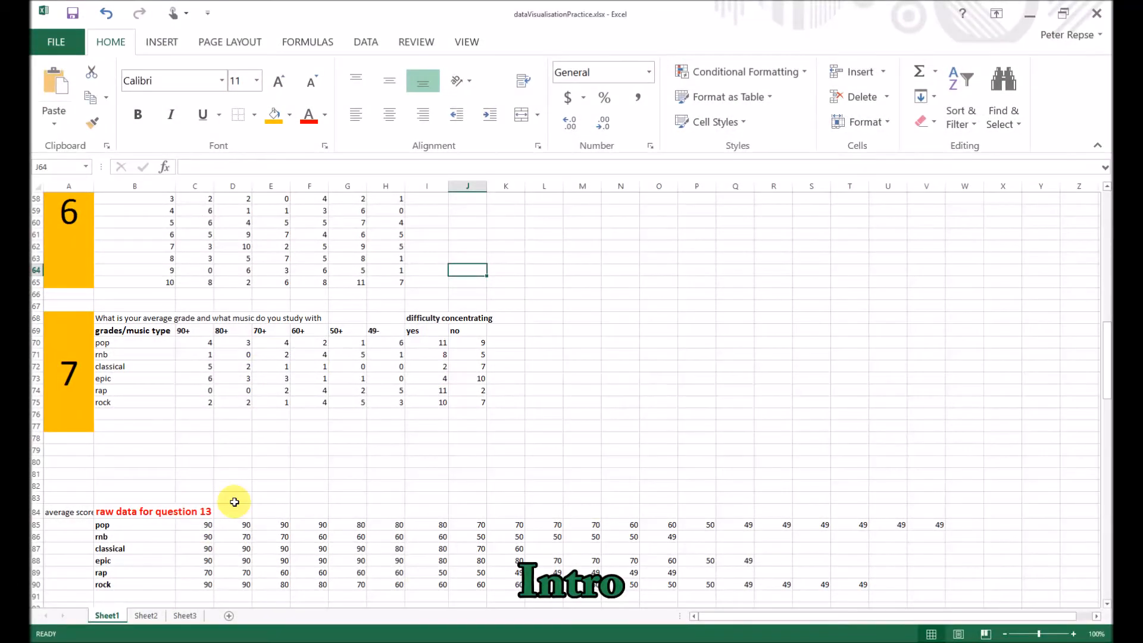
click(358, 440)
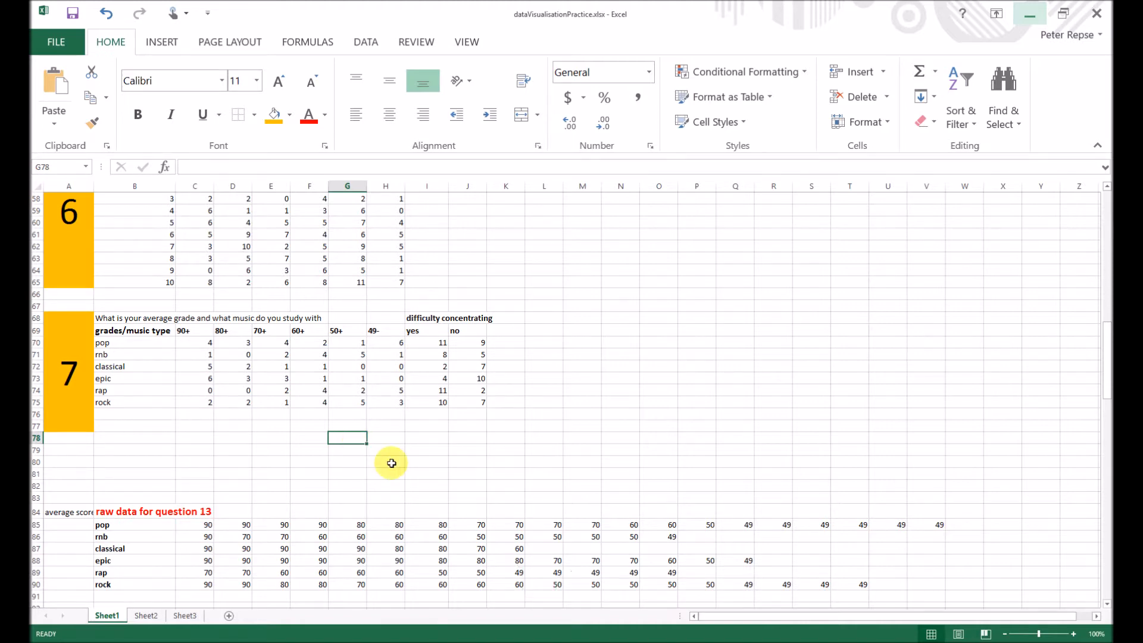
click(414, 472)
scroll(414, 473, down, 2)
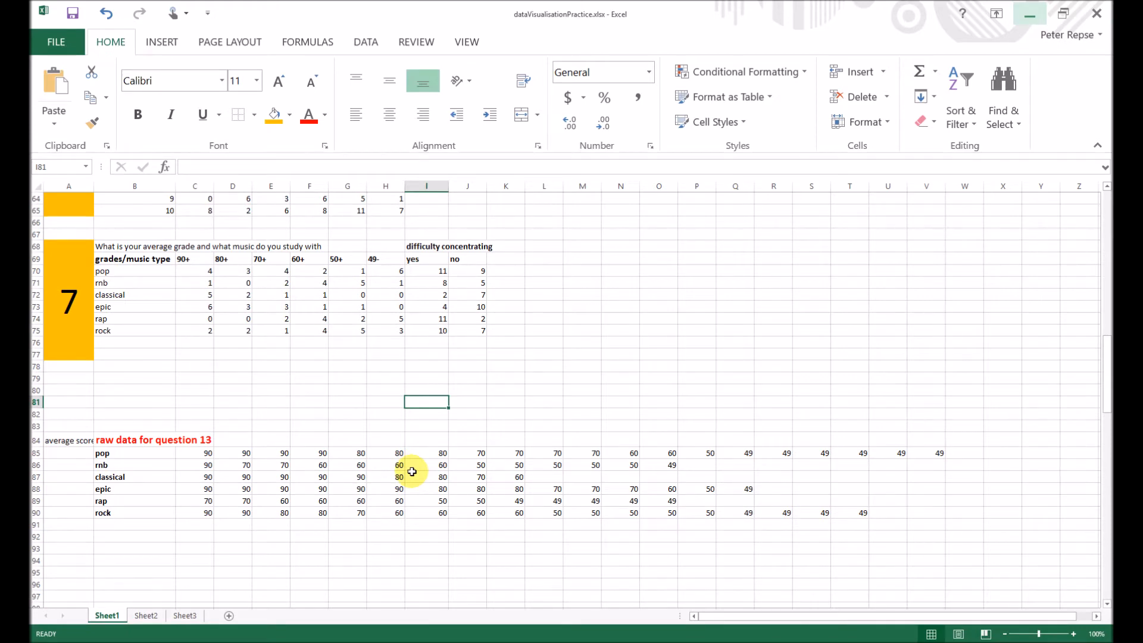
scroll(412, 472, up, 15)
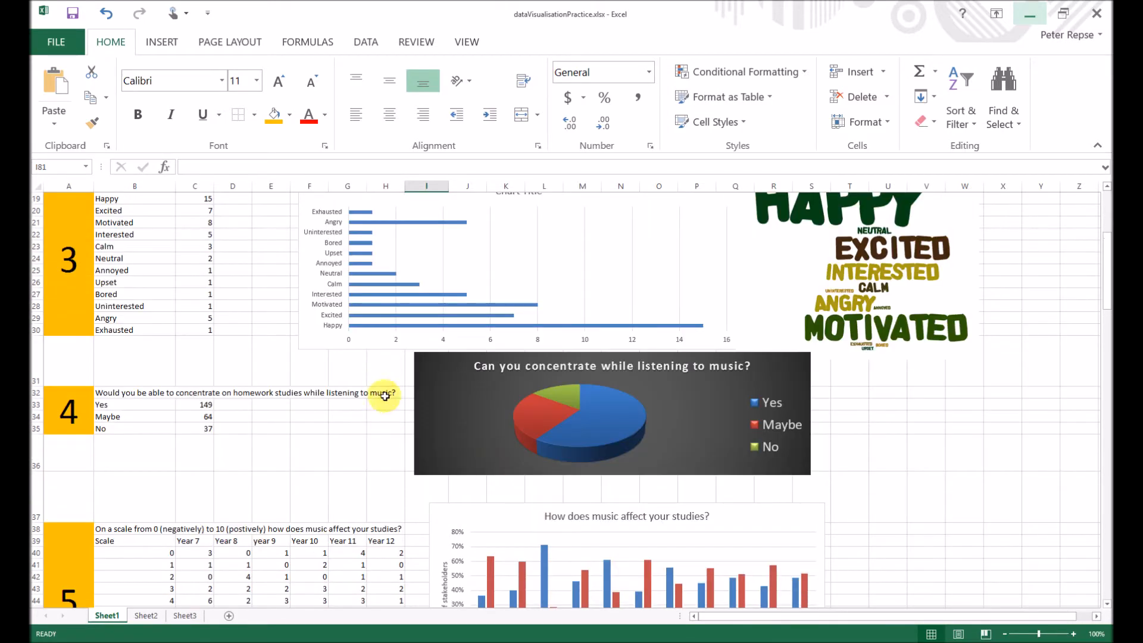
scroll(387, 398, up, 2)
scroll(424, 439, up, 5)
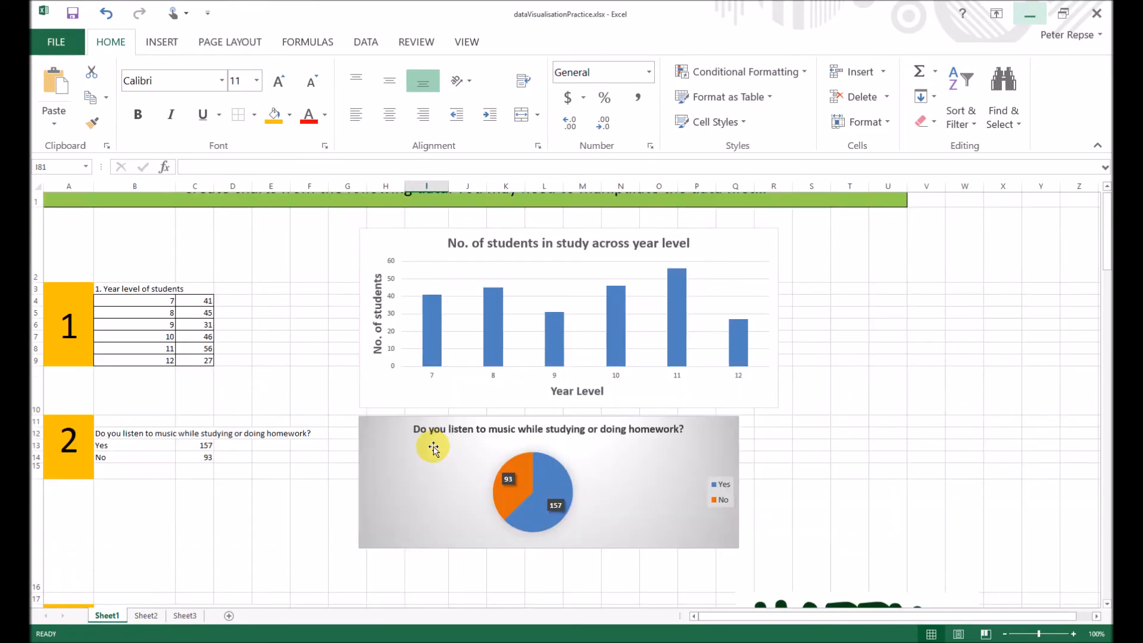
scroll(436, 446, down, 6)
scroll(439, 448, down, 5)
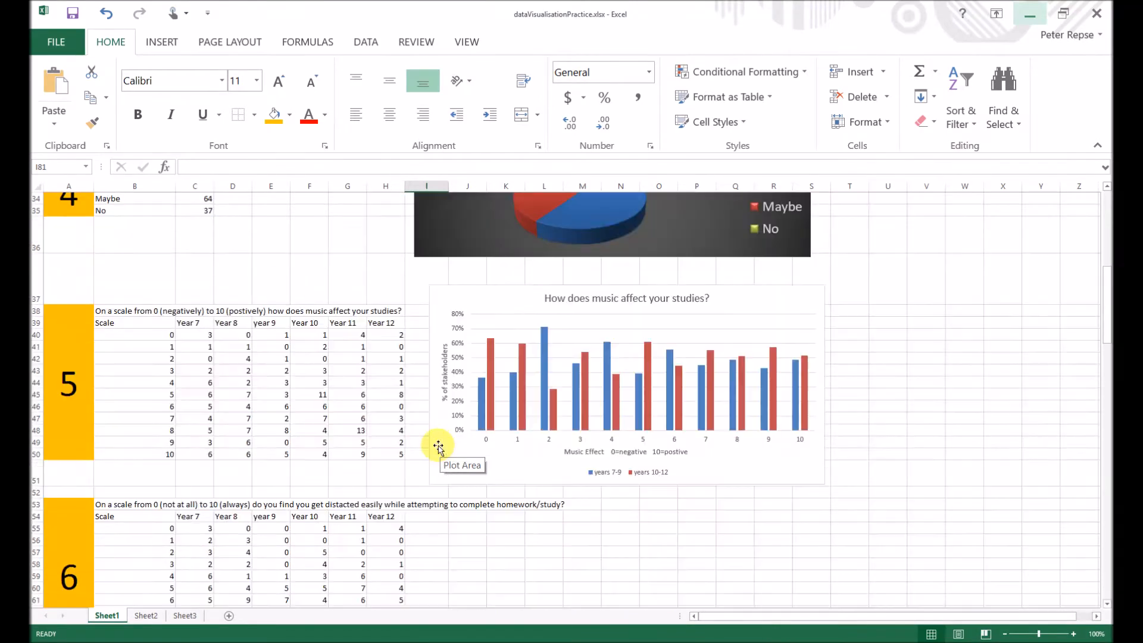
scroll(417, 441, down, 10)
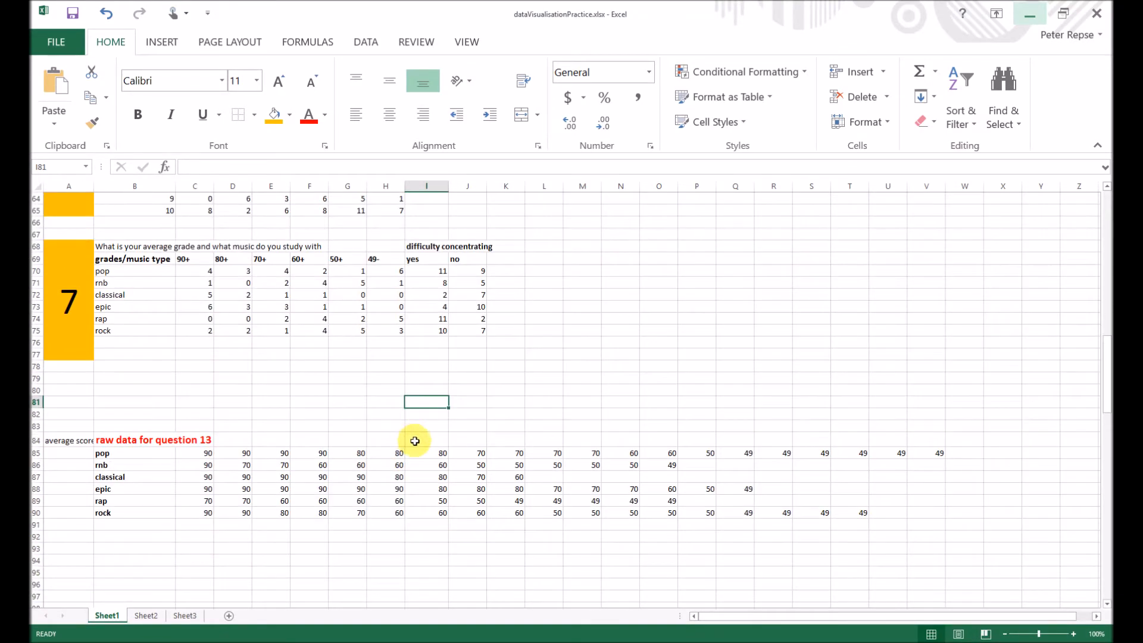
- Examine the raw scores by music type and how the pop row of question 7 lists grade counts and difficulty concentrating
click(492, 368)
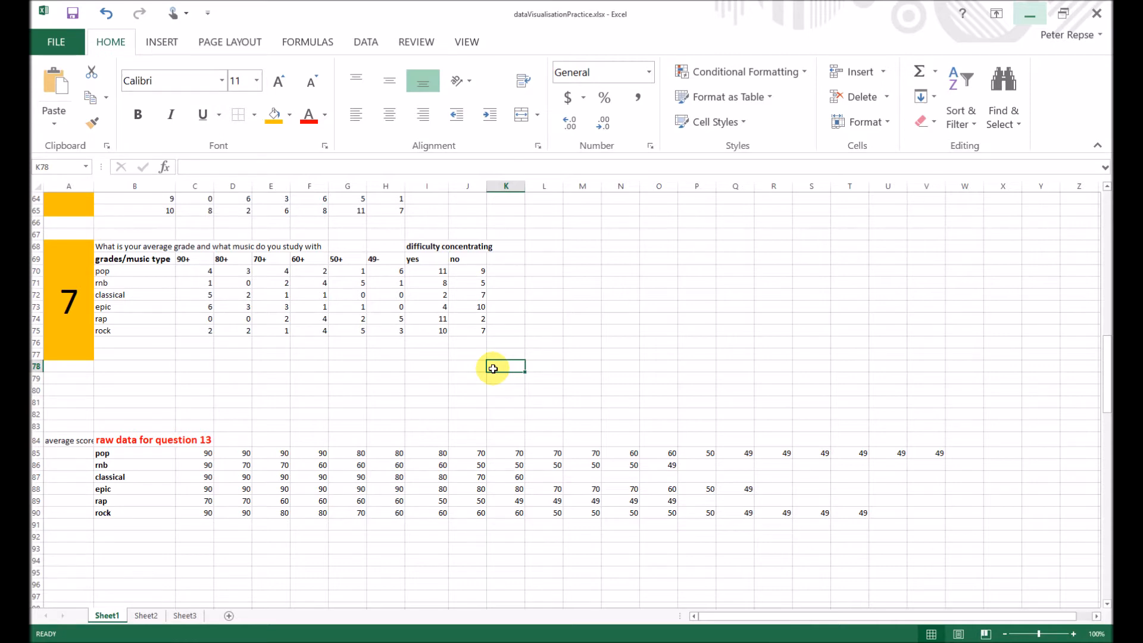
click(384, 388)
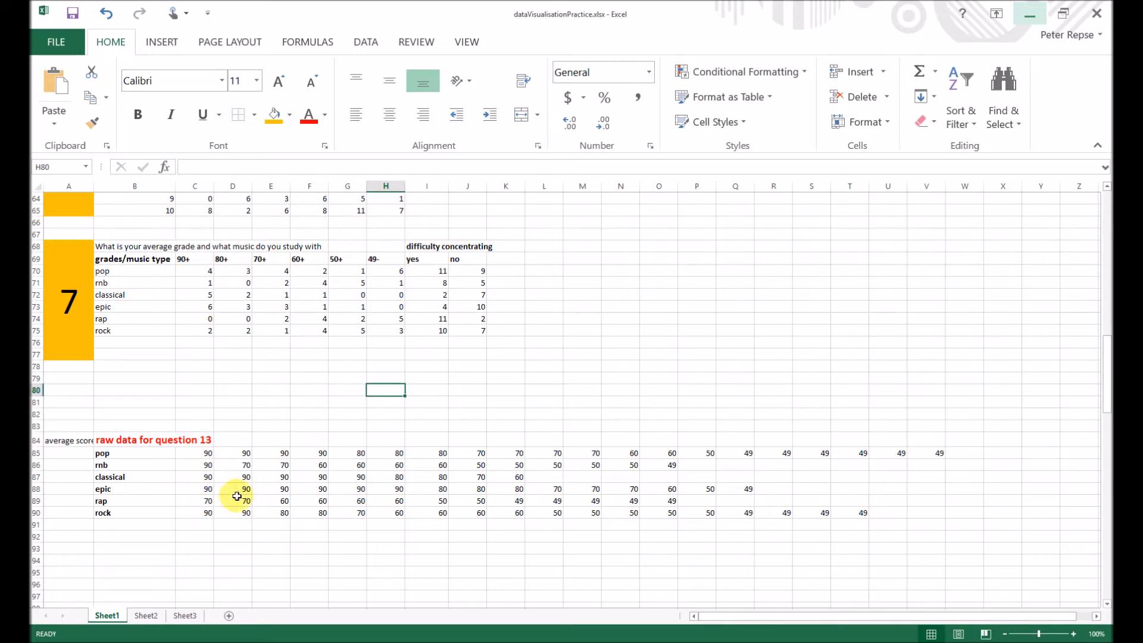
click(257, 546)
drag(194, 452, 419, 446)
click(271, 512)
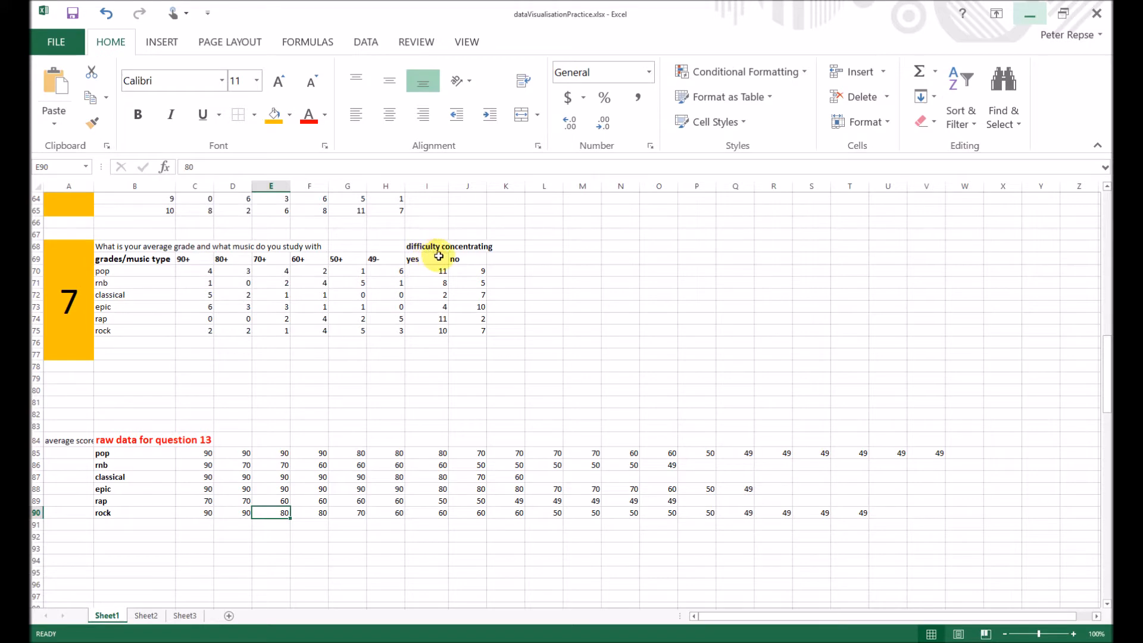
click(153, 270)
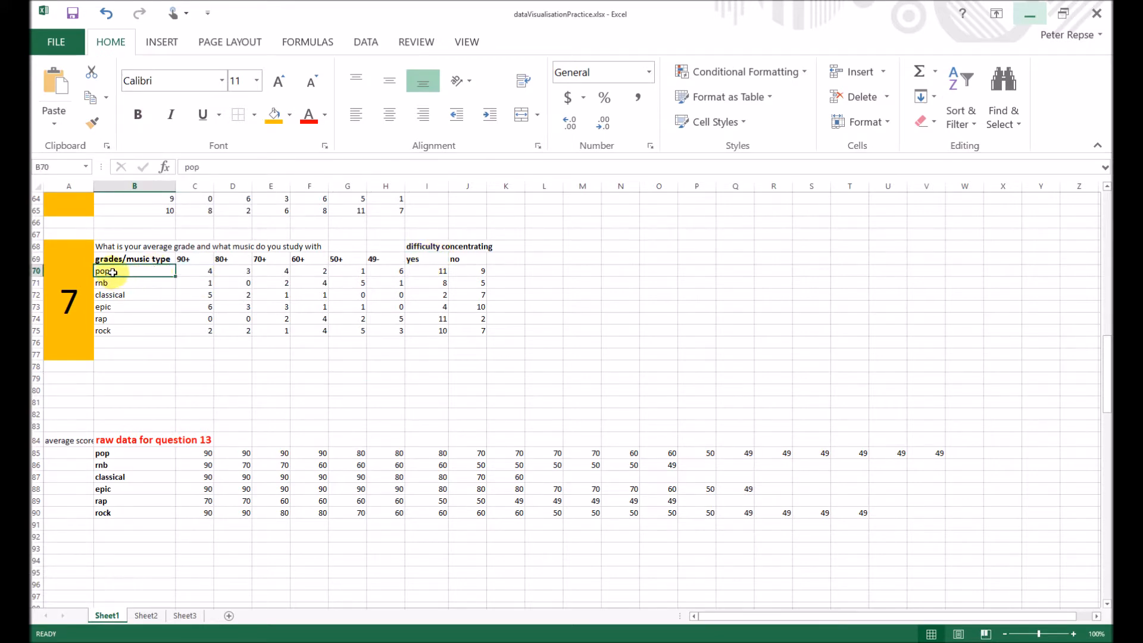
click(200, 271)
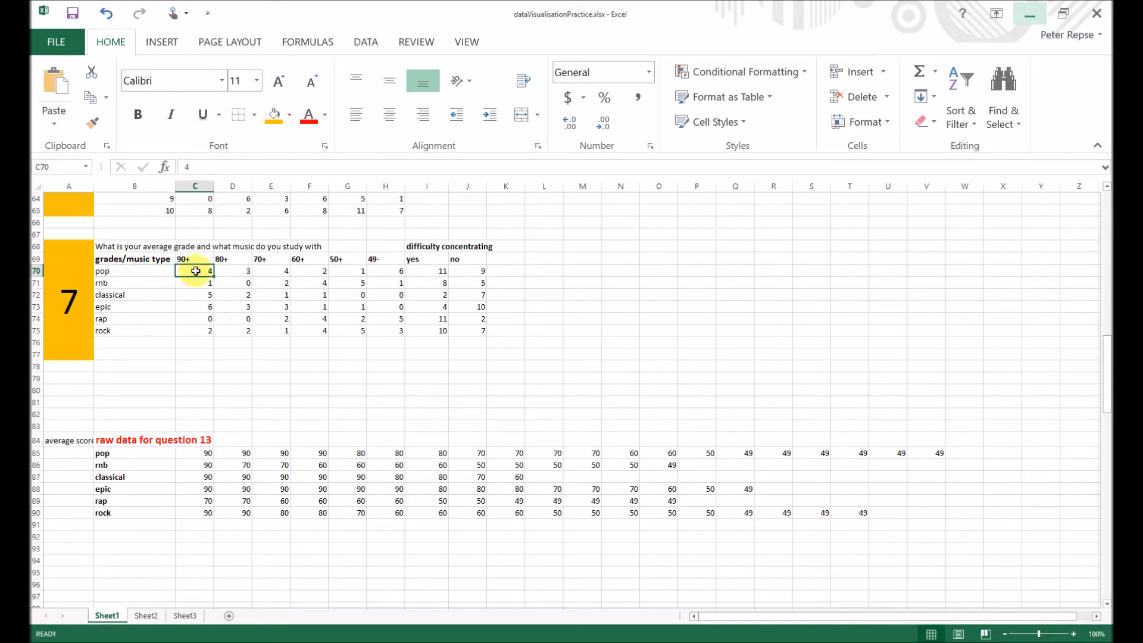
click(393, 275)
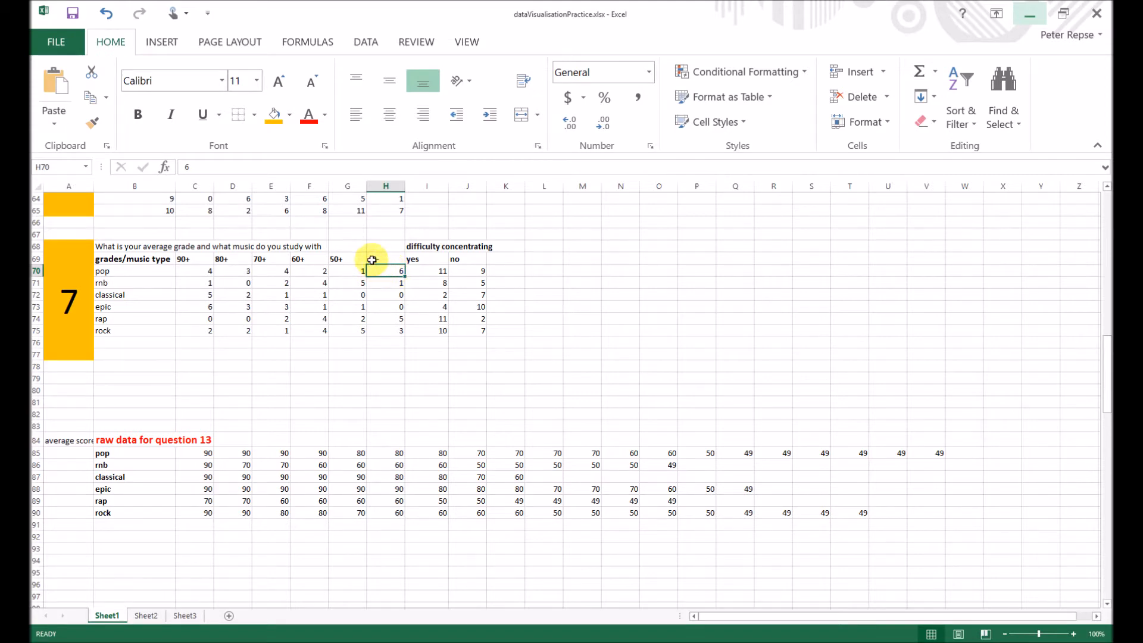
click(198, 271)
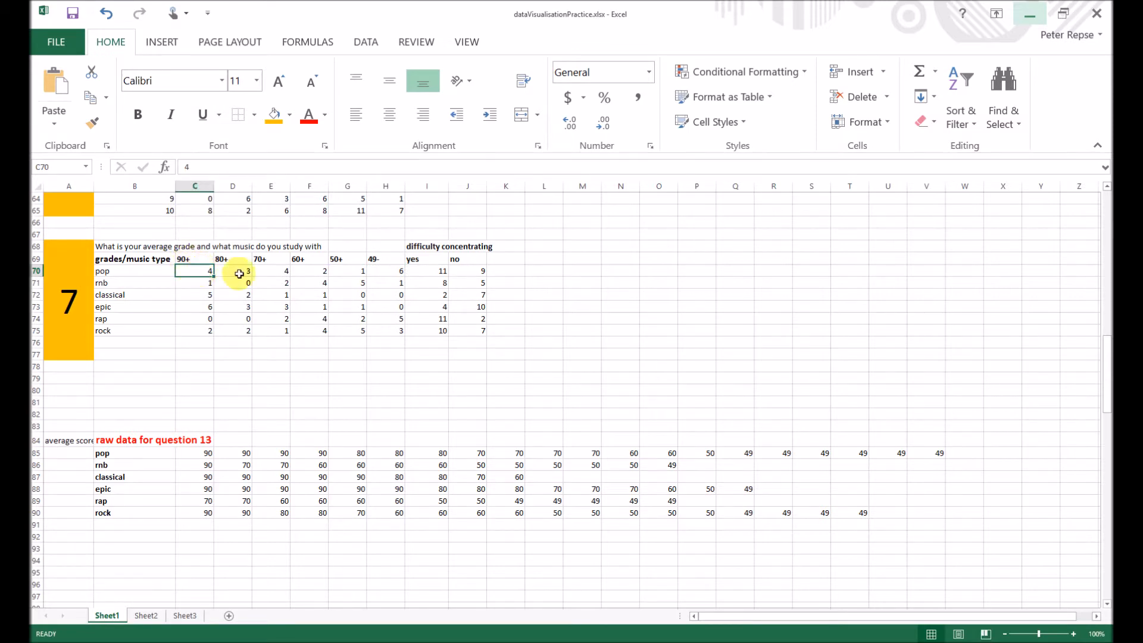
click(424, 272)
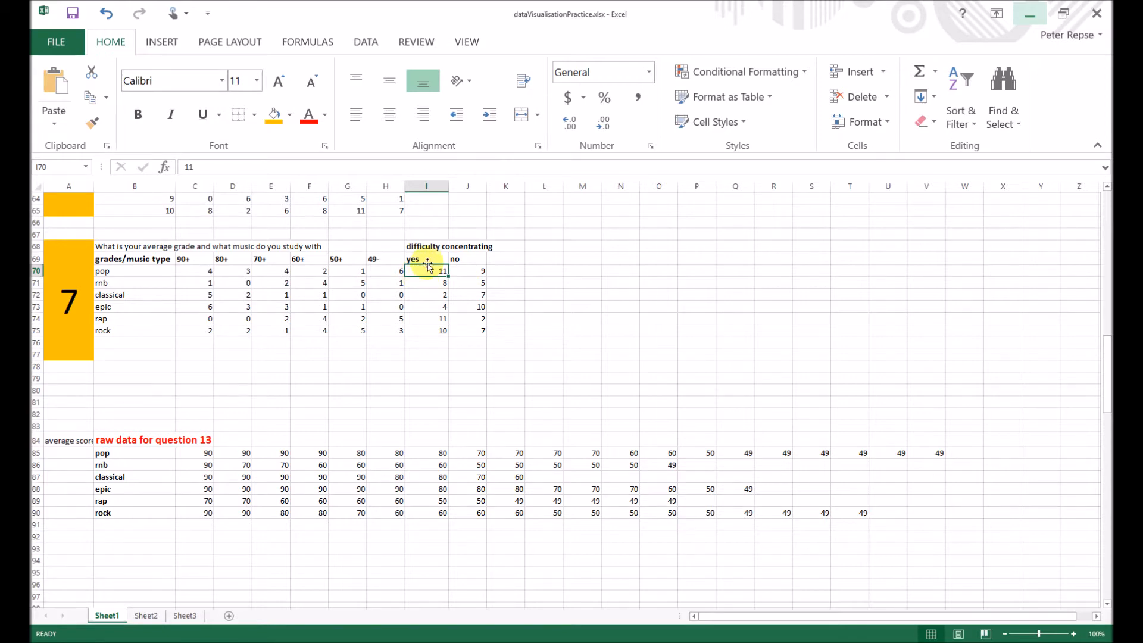
click(470, 271)
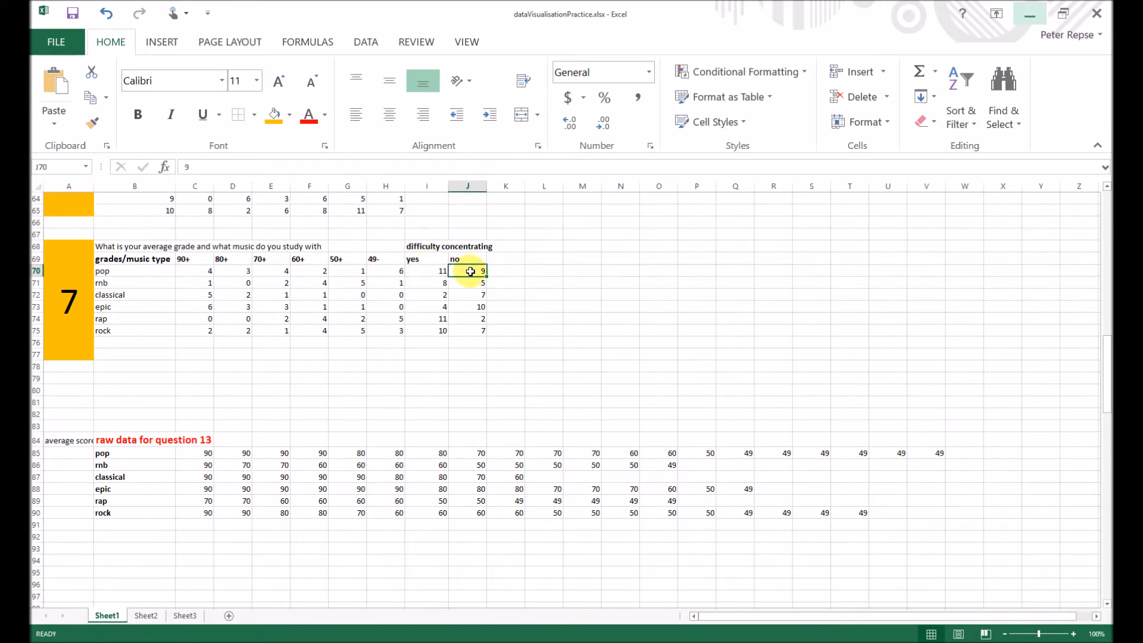
click(576, 330)
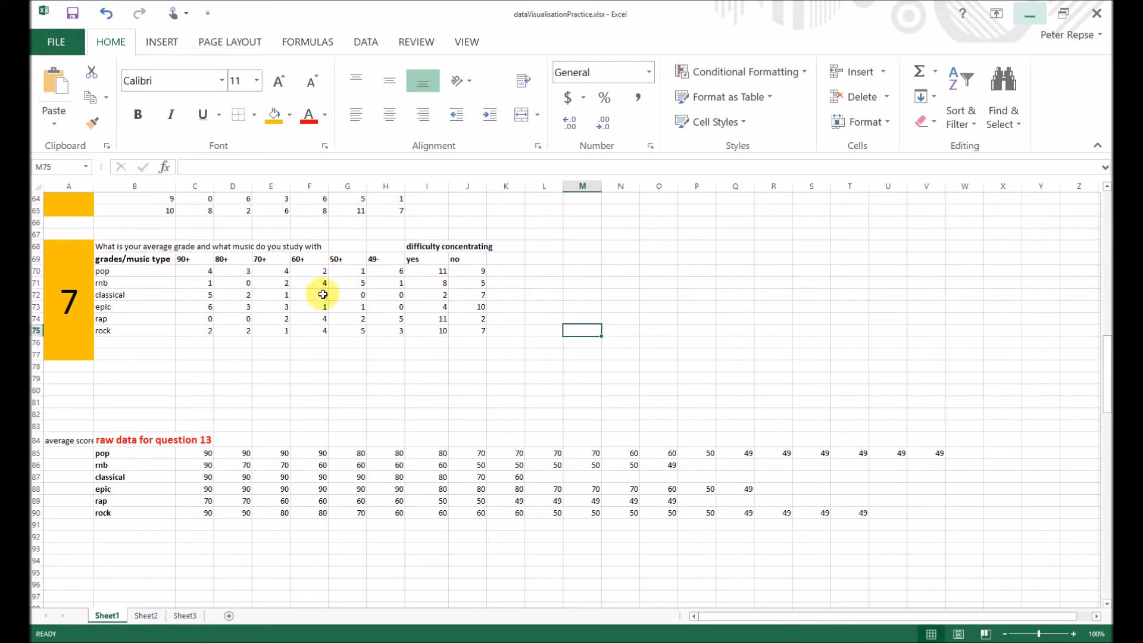
click(379, 342)
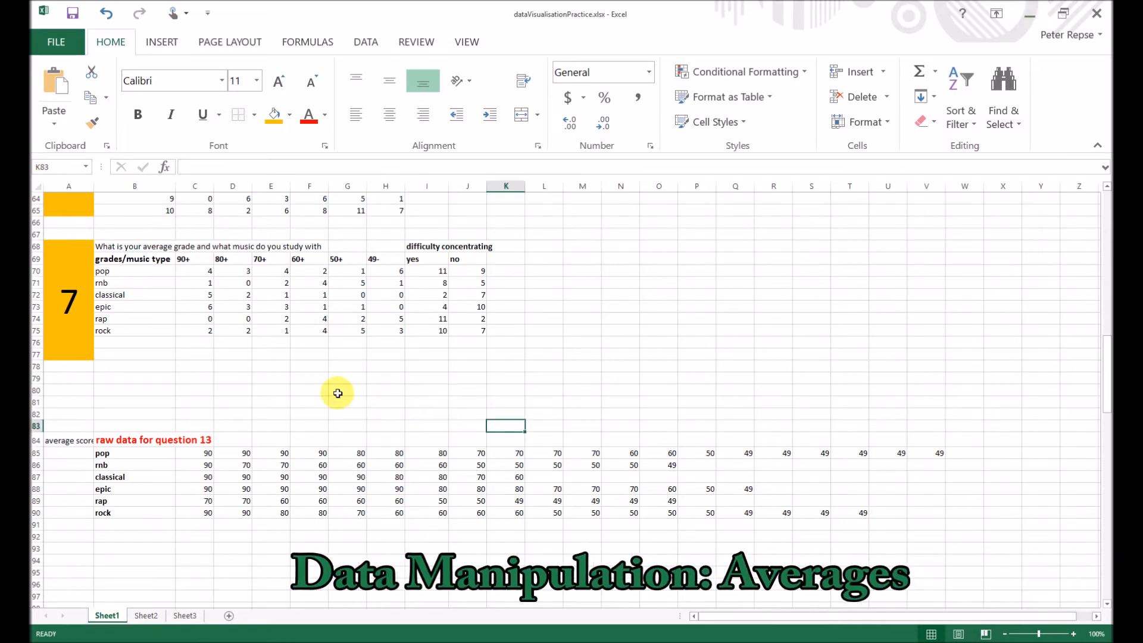
- Compare the grade counts across the music types in the question 7 table, checking the pop row against its raw scores
drag(397, 271, 195, 273)
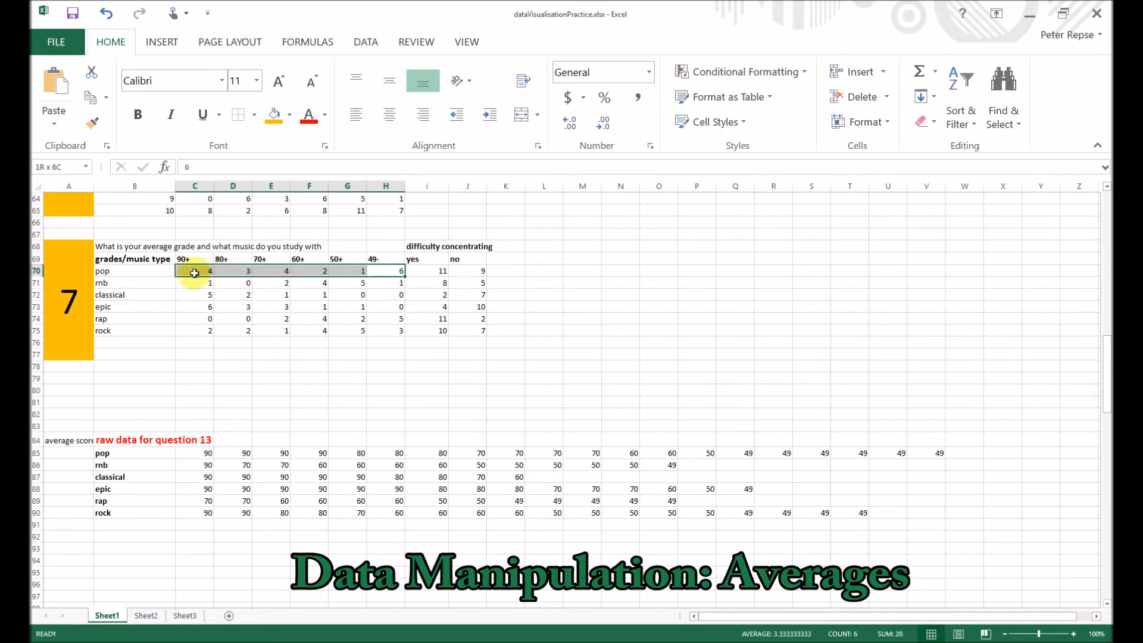
click(156, 274)
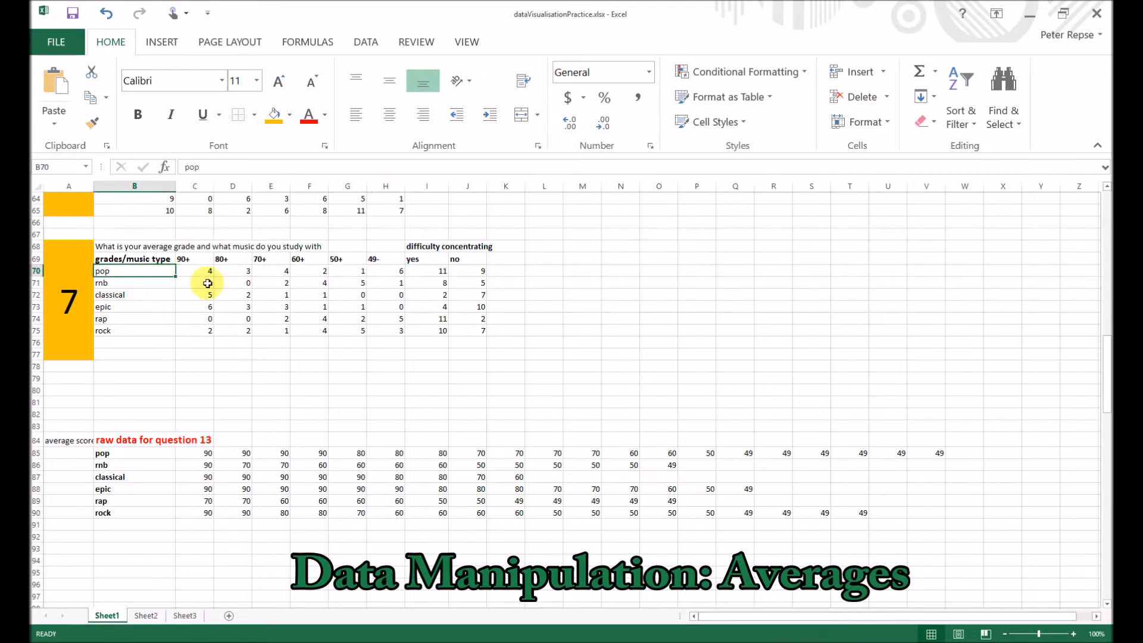
click(206, 284)
click(191, 299)
click(198, 326)
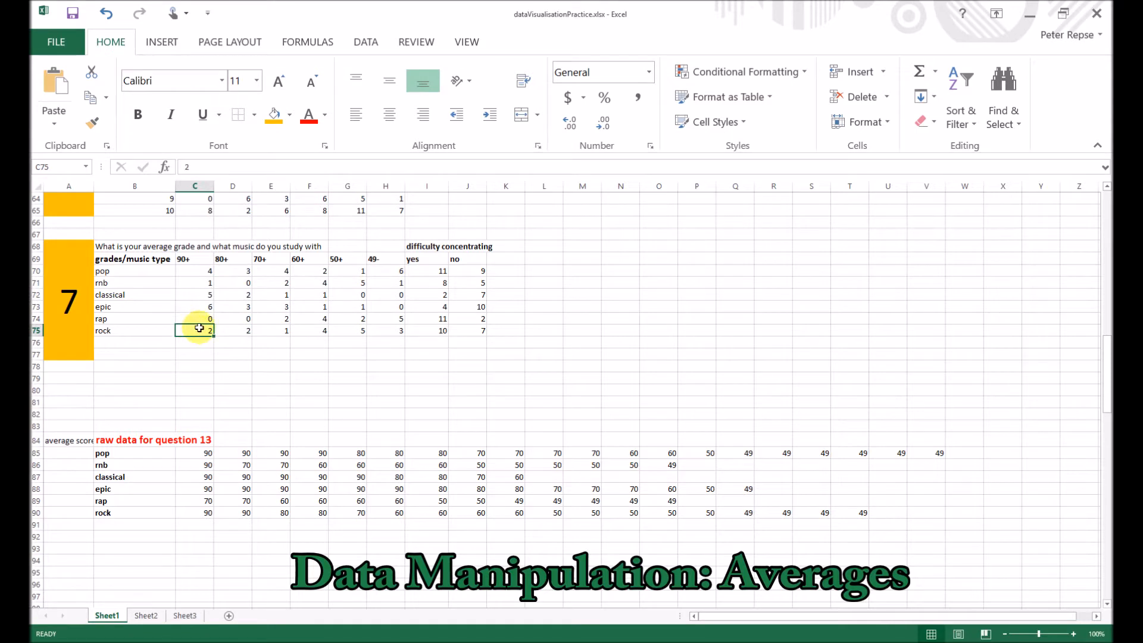
click(365, 397)
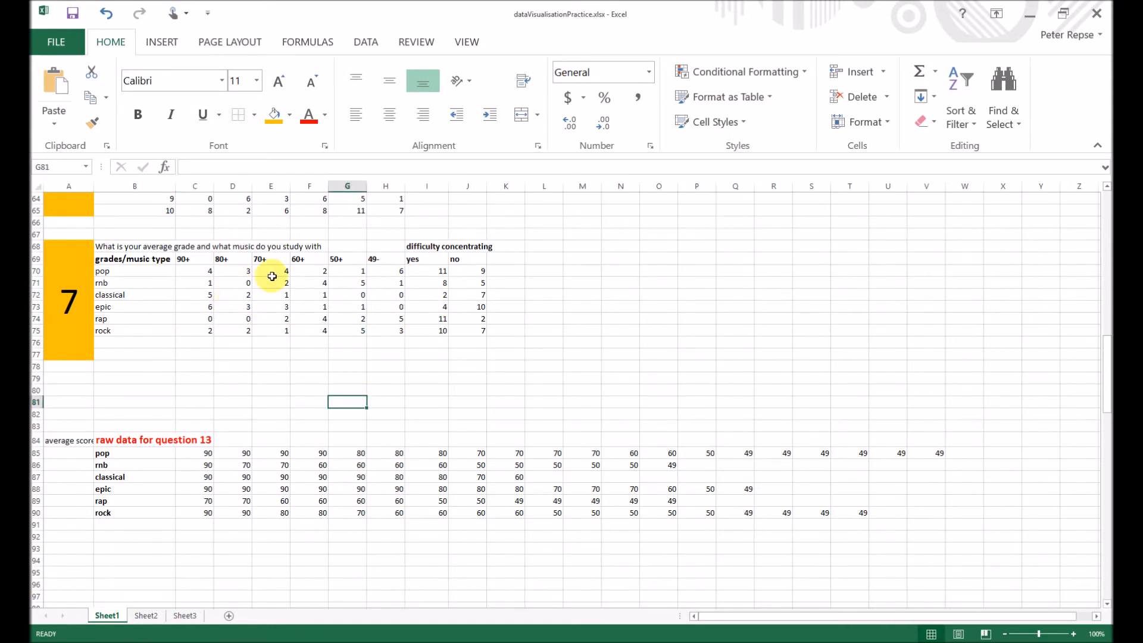
drag(206, 274, 400, 270)
click(428, 276)
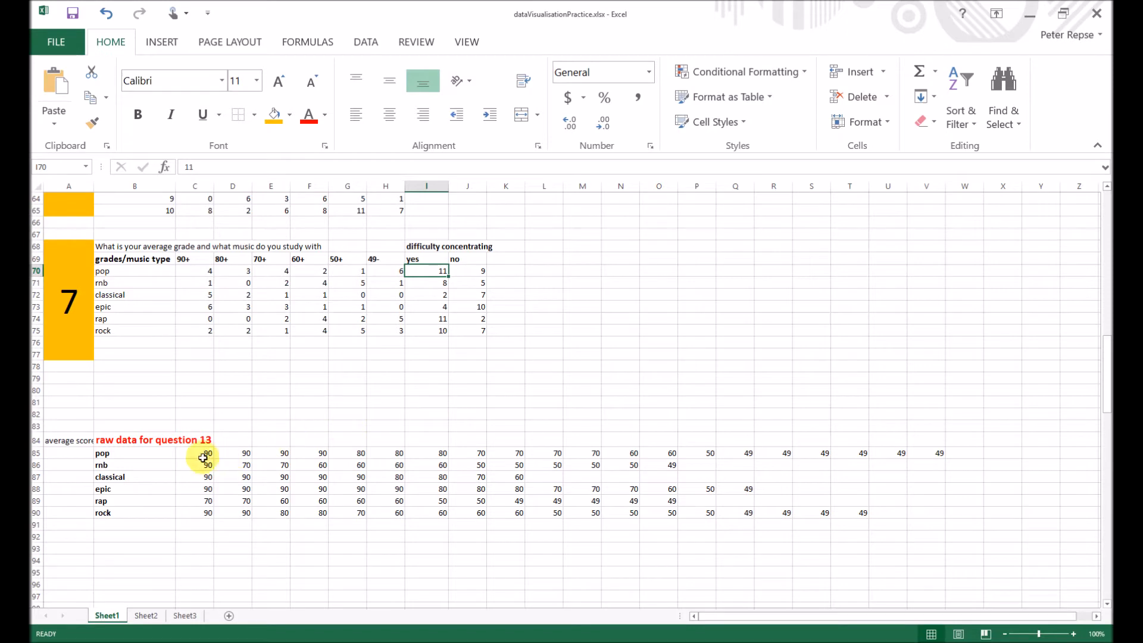
click(197, 276)
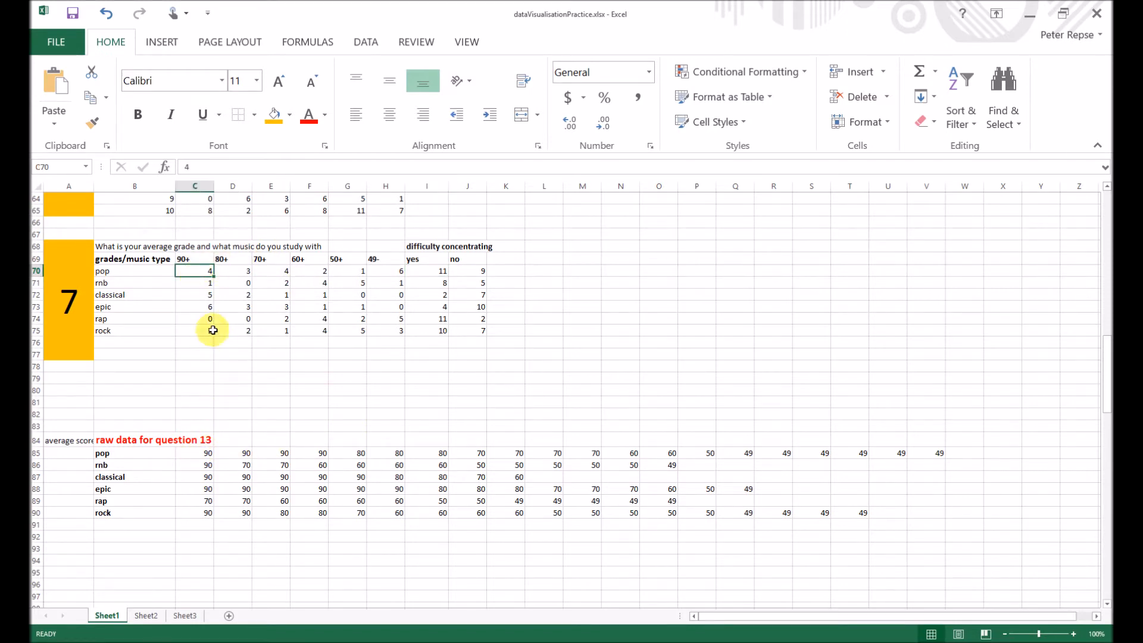
click(207, 306)
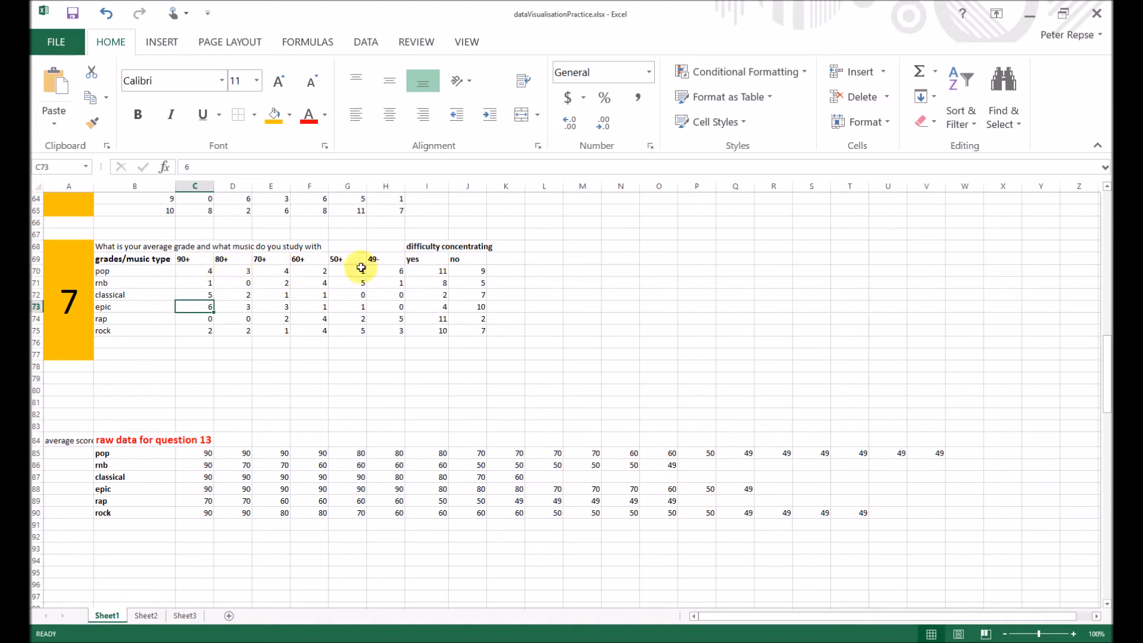
- Calculate pop's average score in X85 with the formula =AVERAGE(C85:V85)
drag(204, 453, 936, 453)
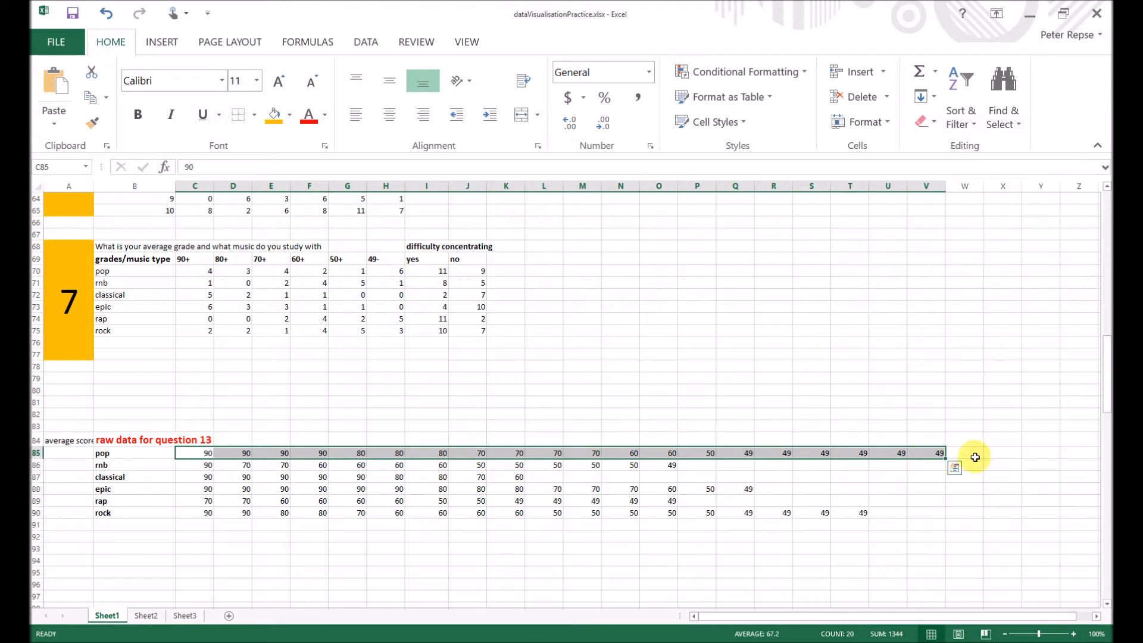
click(998, 454)
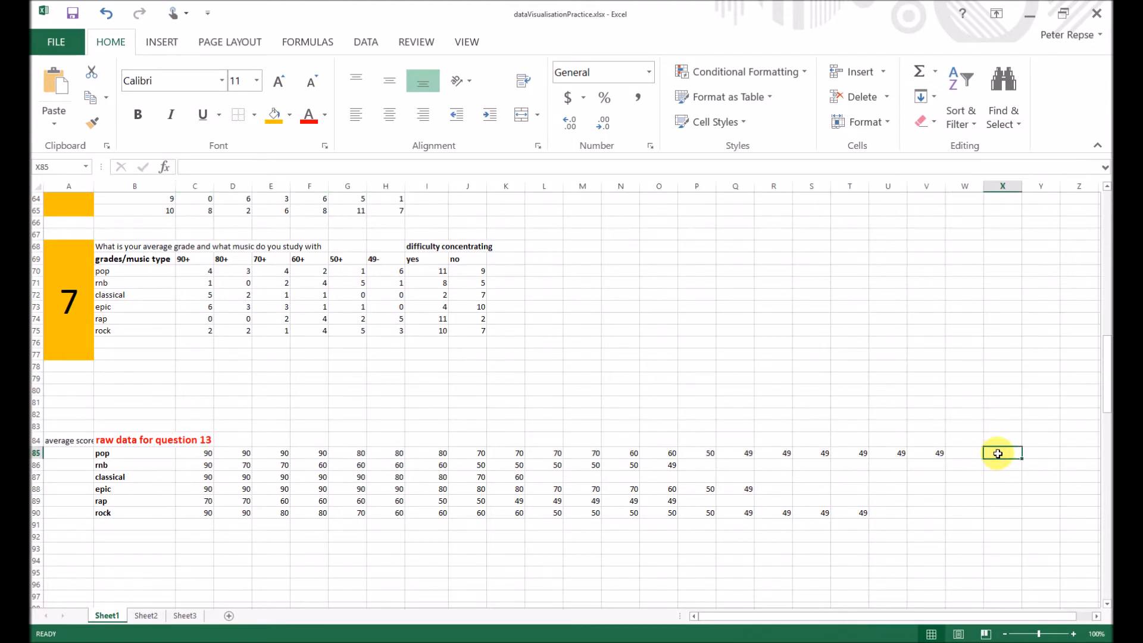
key(Down)
key(Down)
click(1002, 456)
text(=average)
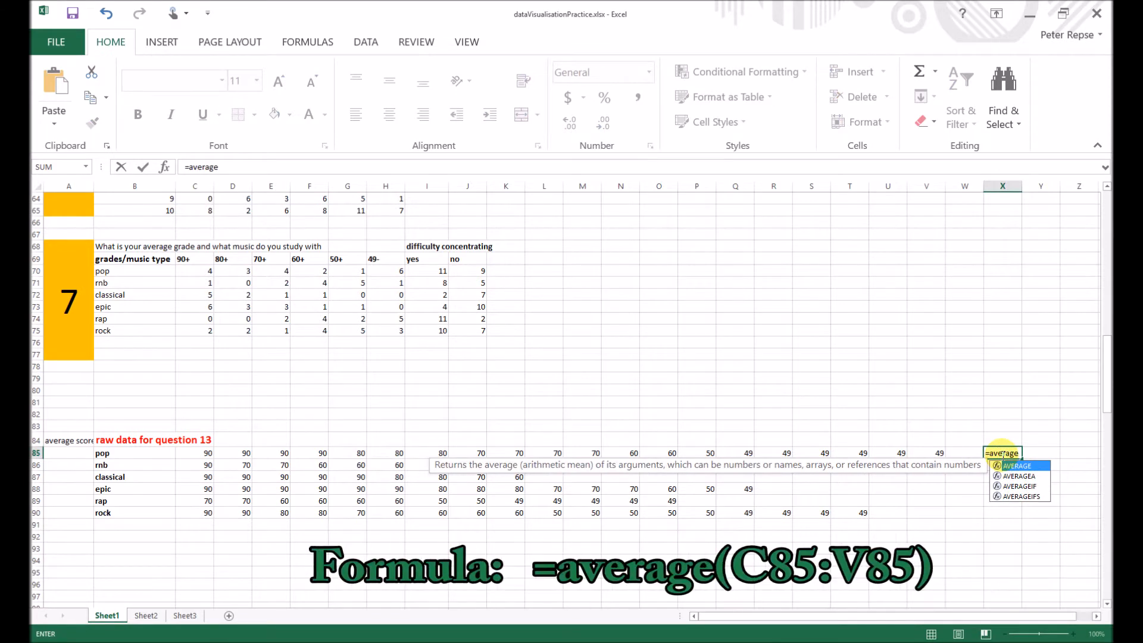
text(()
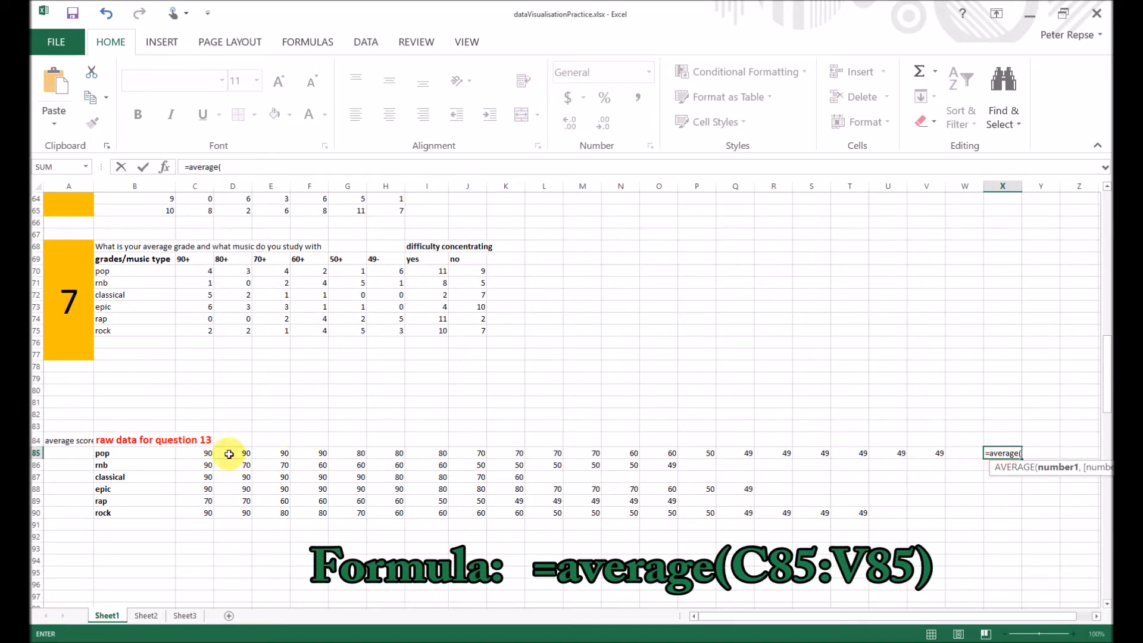
drag(208, 454, 937, 454)
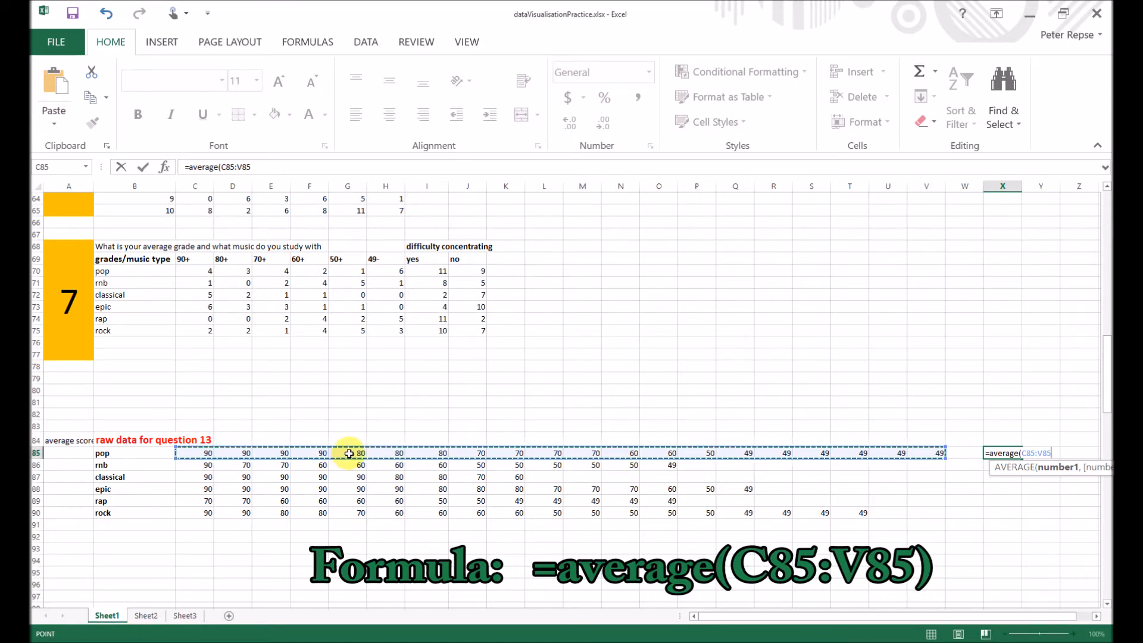
key(Return)
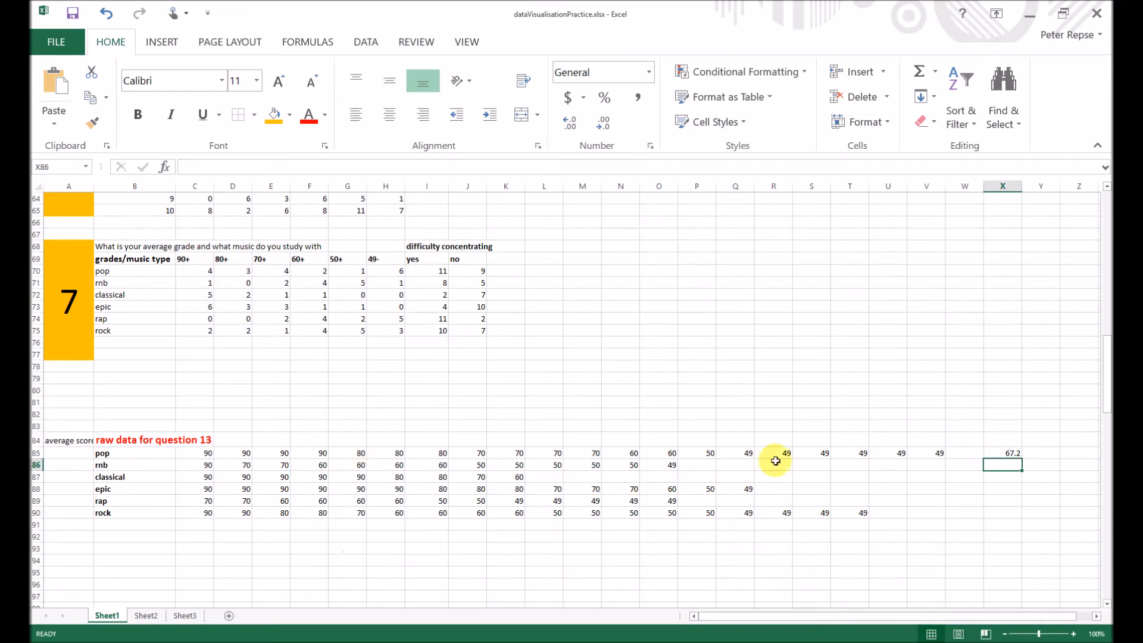
- Fill the average formula down to X90 for all music types and show the averages with one decimal place
click(1015, 453)
drag(1023, 459, 1017, 517)
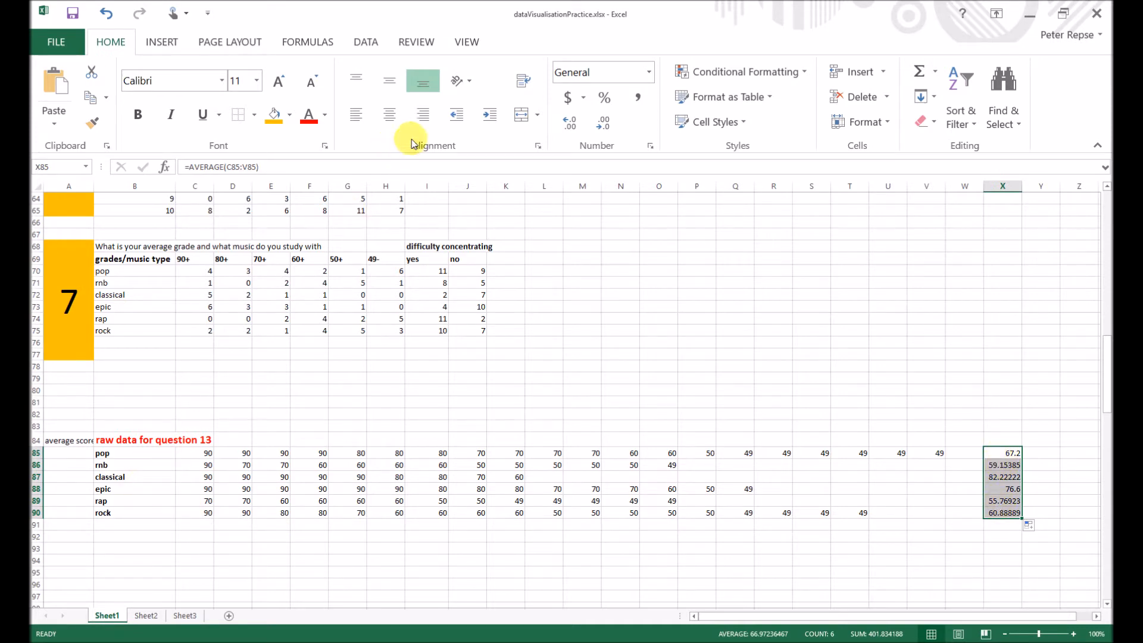
click(605, 124)
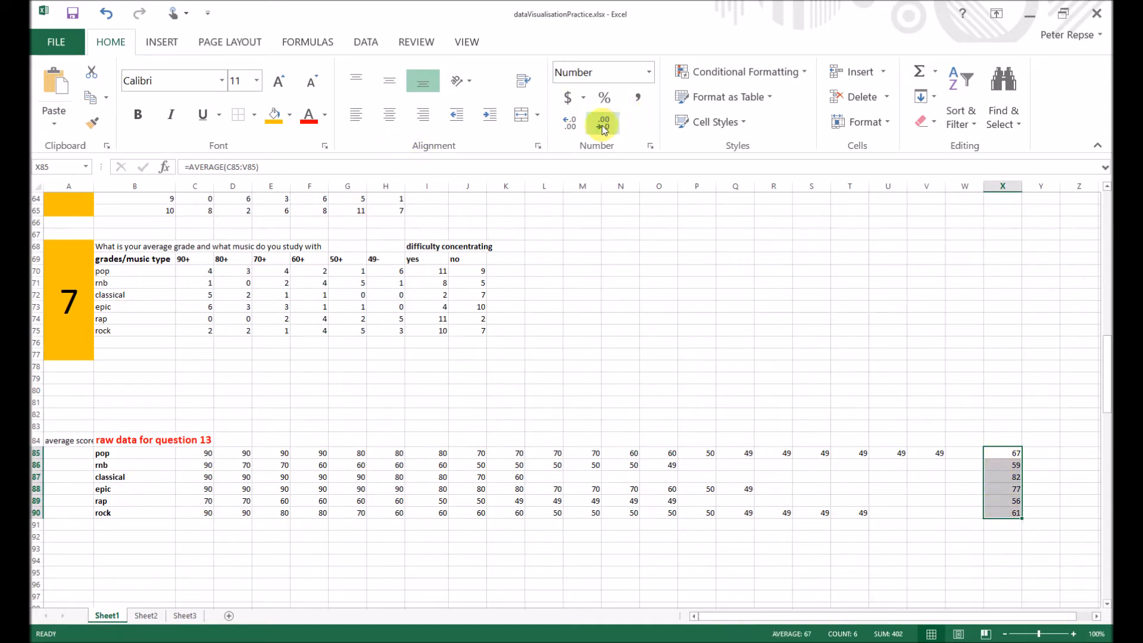
click(571, 123)
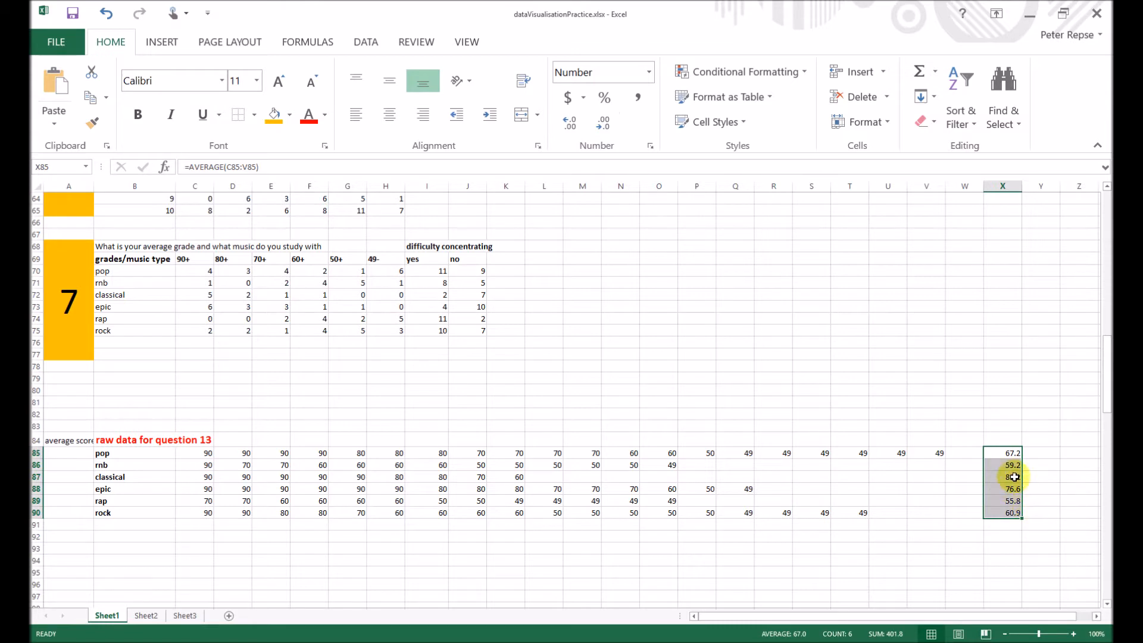
click(996, 560)
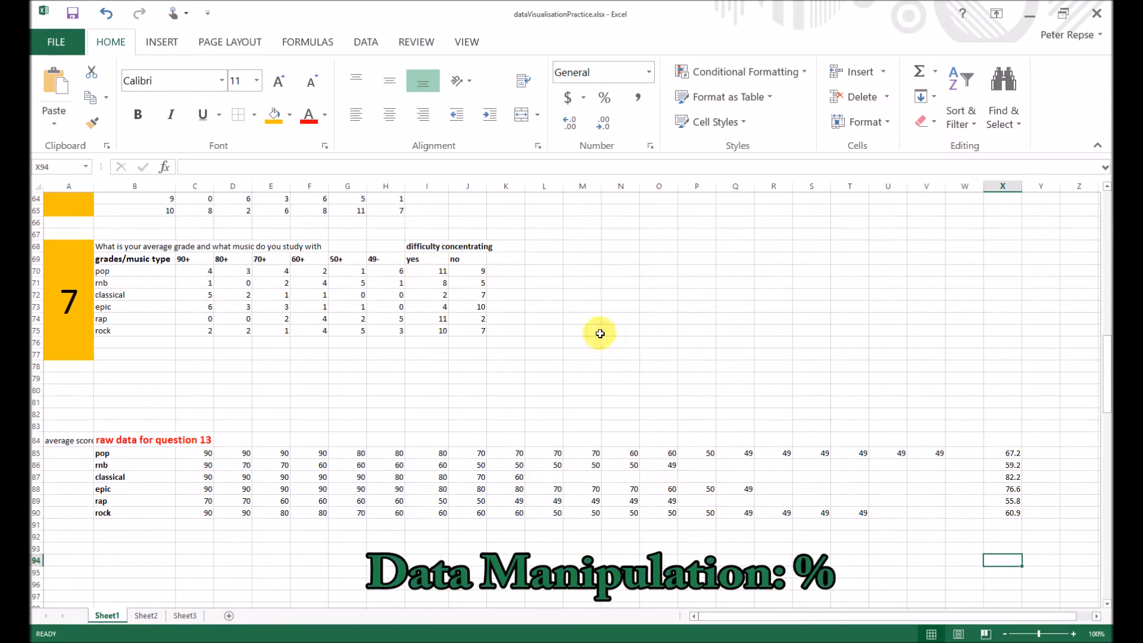
- Calculate pop's share of "yes" answers on difficulty concentrating in L70 with =I70/(I70+J70)
click(545, 271)
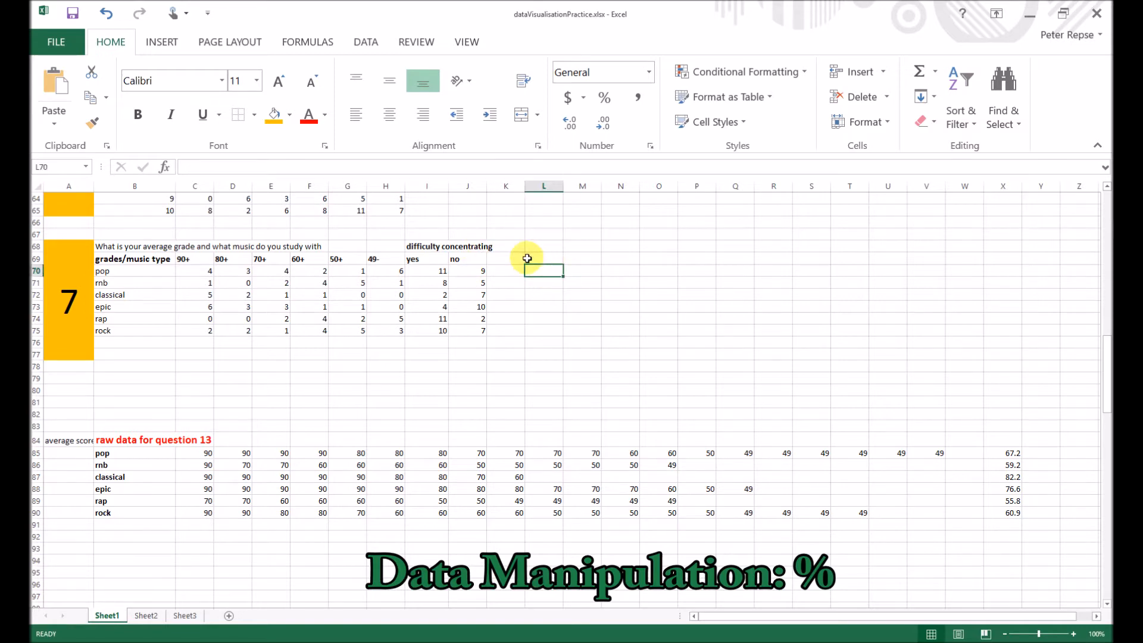
text(=)
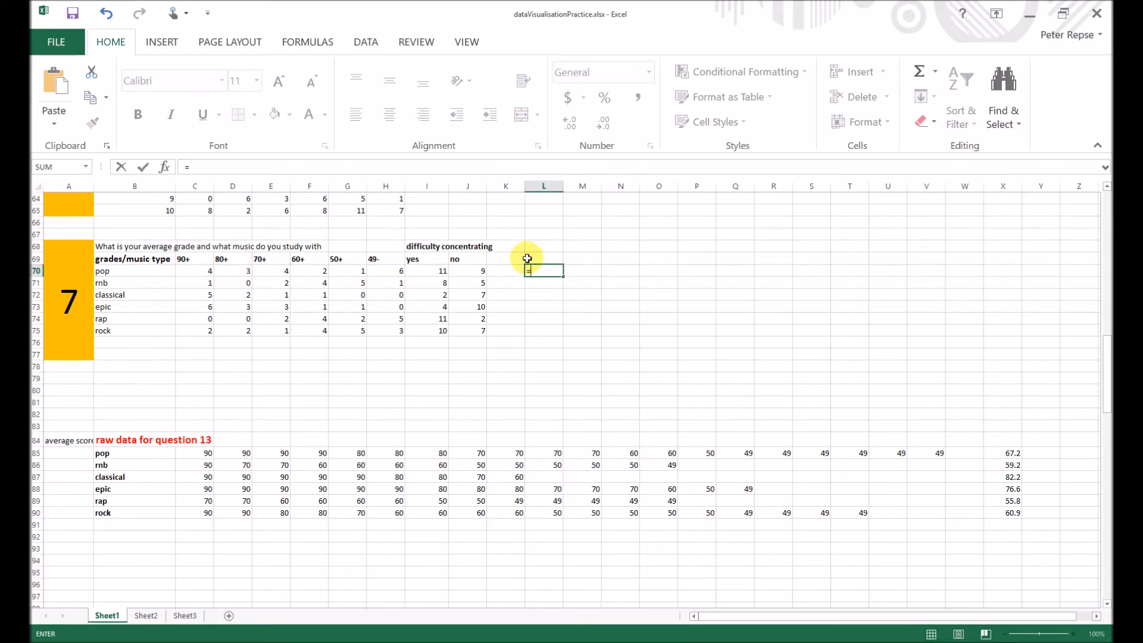
click(446, 271)
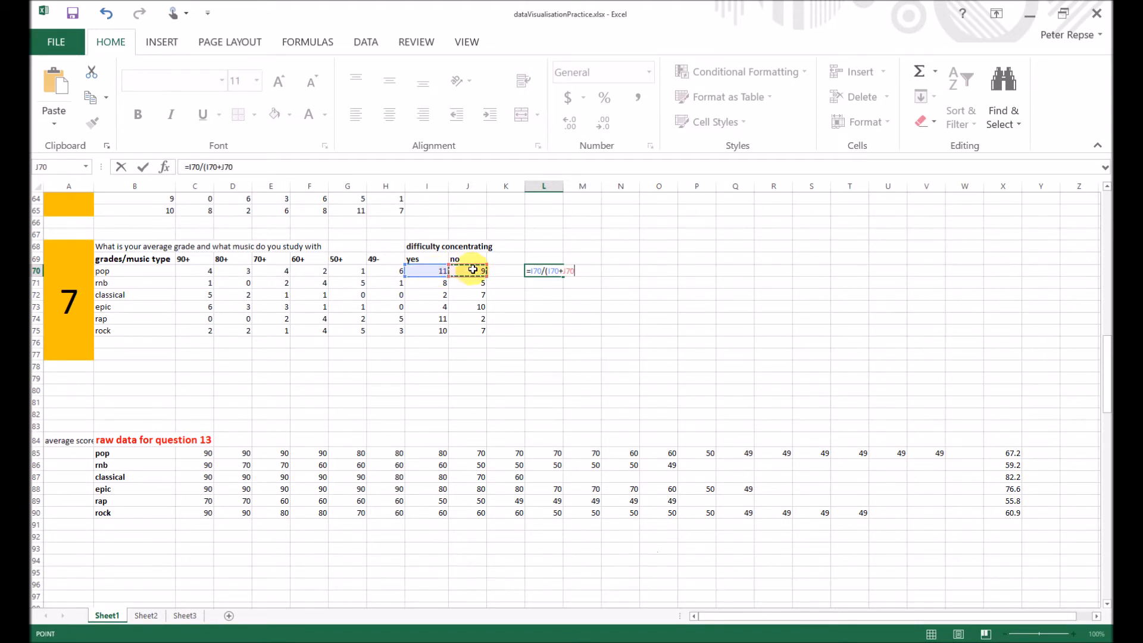
key(Return)
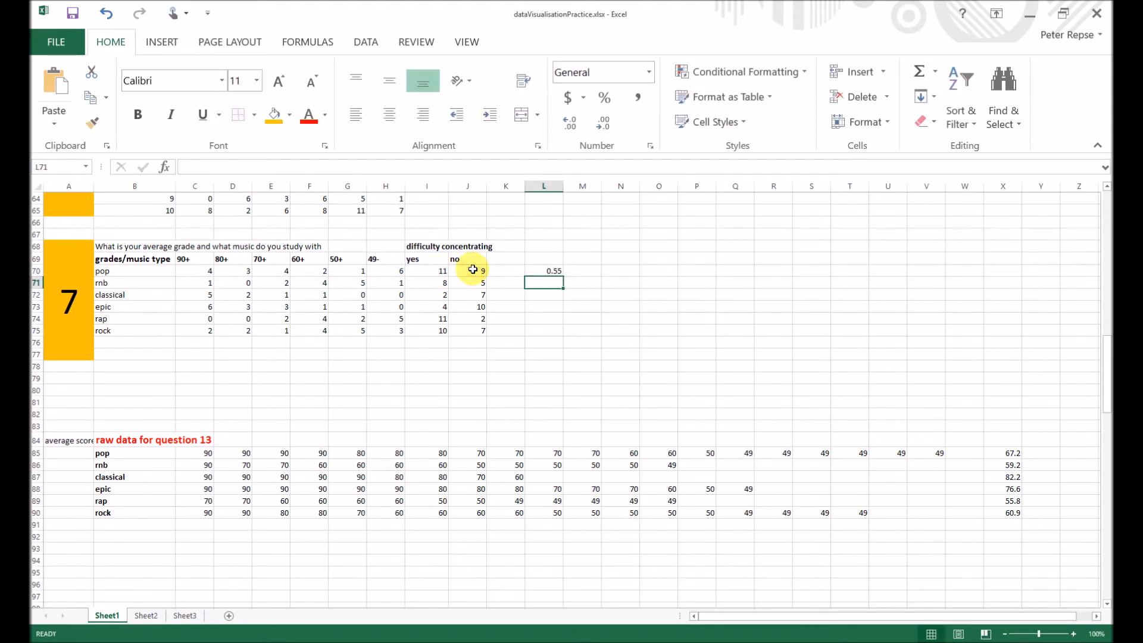
- Fill the "yes" share formula down to L75 and format L70:L75 as percentages
click(557, 272)
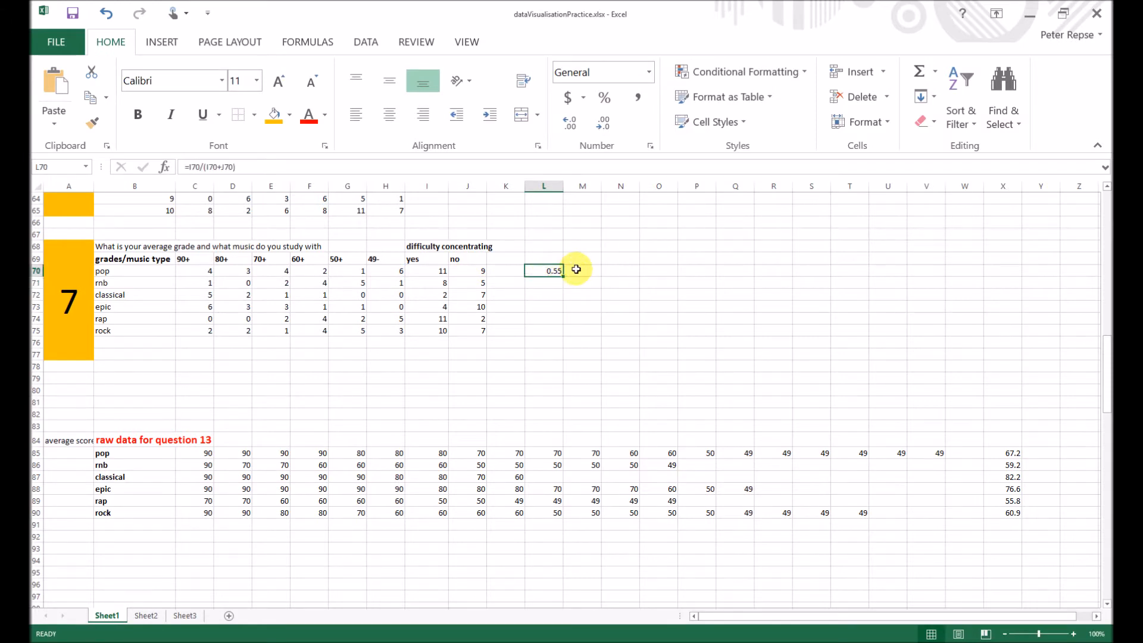
drag(564, 278, 564, 327)
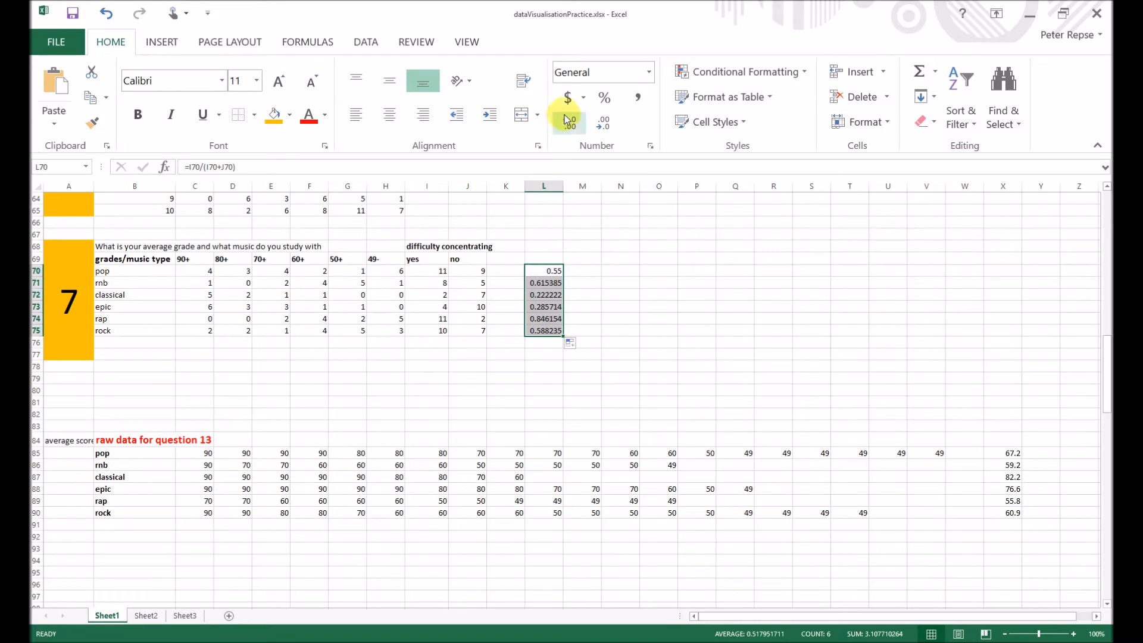
click(604, 100)
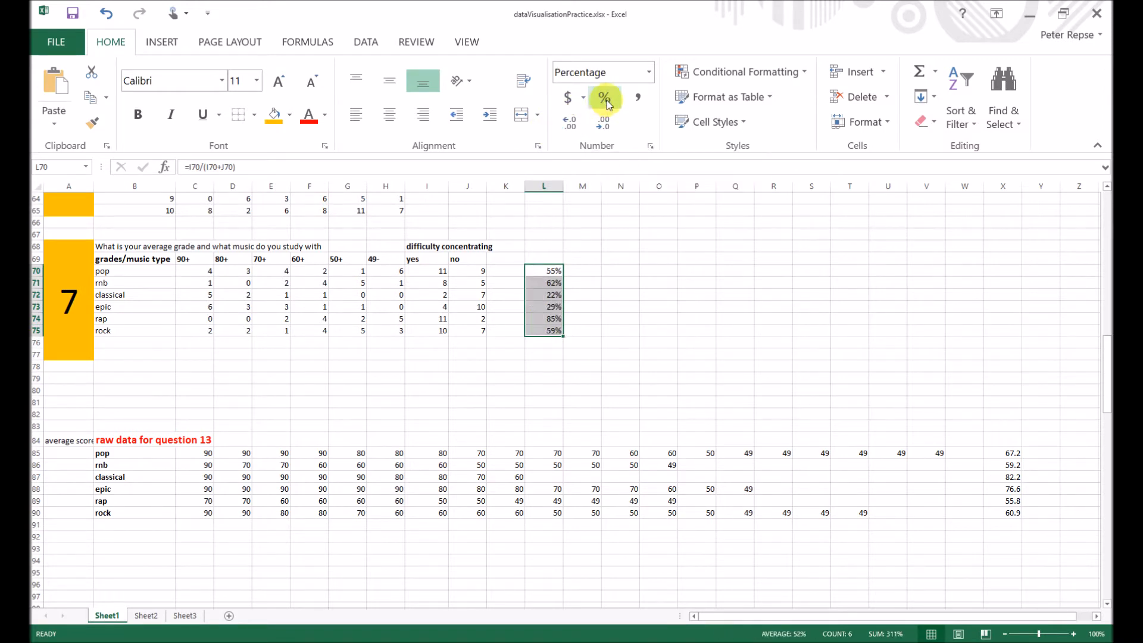
- Calculate pop's share of "no" answers on difficulty concentrating in M70 with =J70/(I70+J70)
click(579, 271)
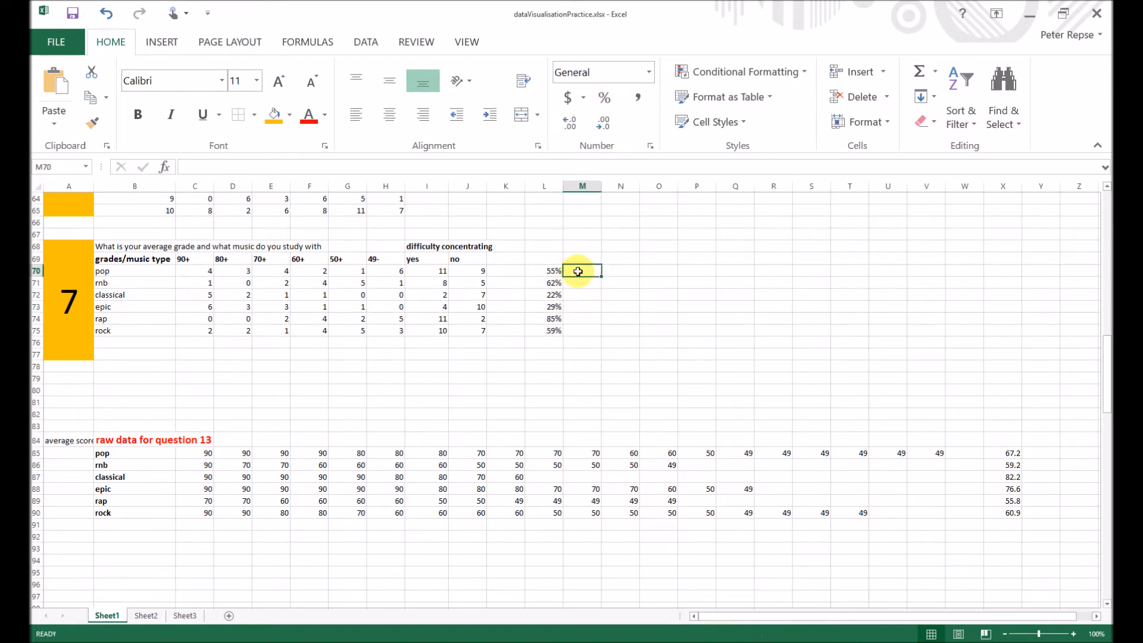
text(=)
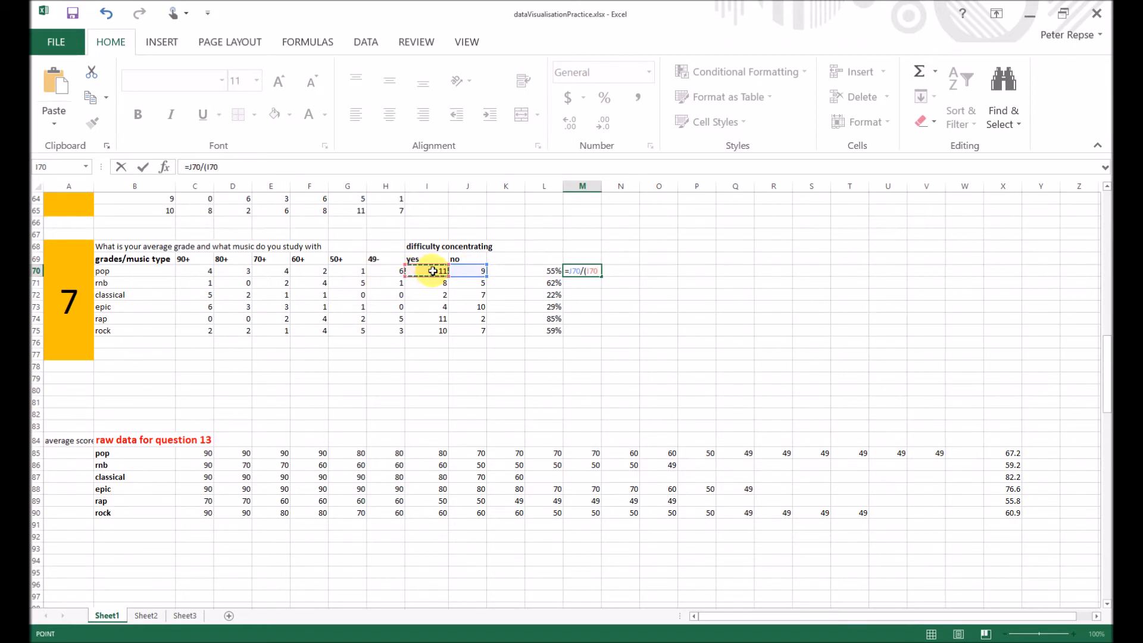
click(465, 268)
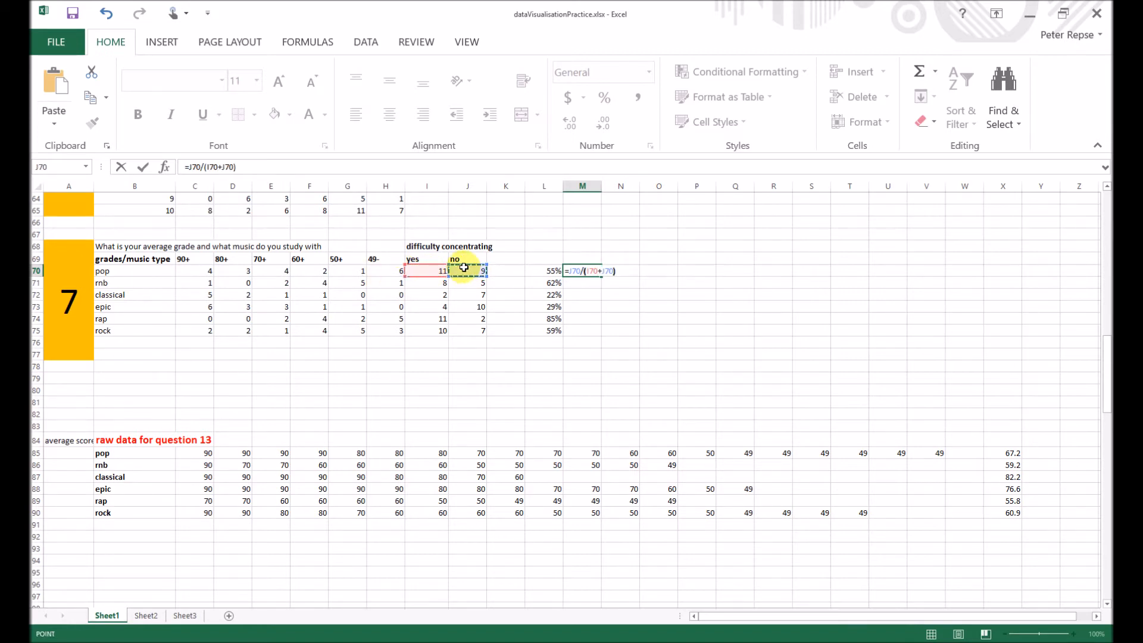
key(Return)
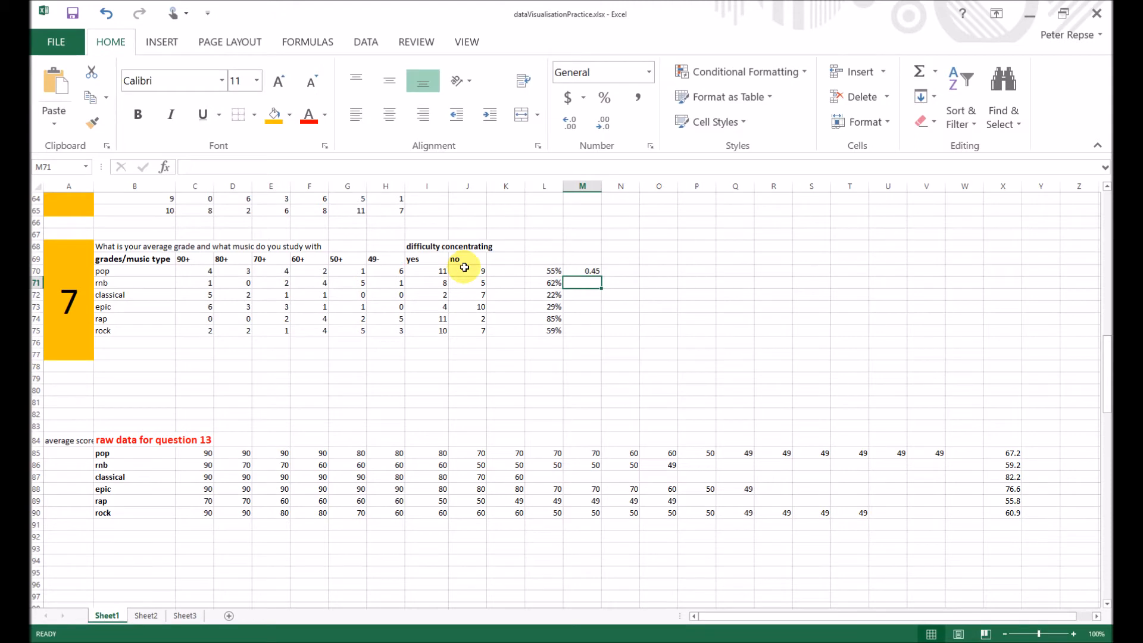
- Fill the "no" share formula down to M75 and format M70:M75 as percentages
click(593, 271)
drag(601, 277, 602, 332)
click(604, 99)
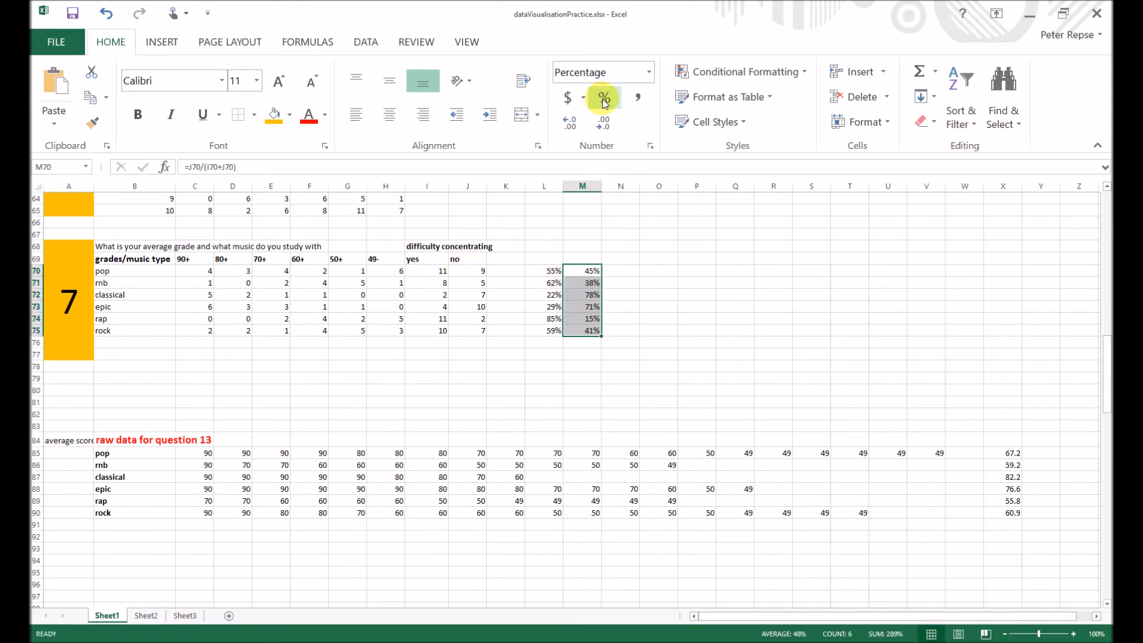
click(659, 294)
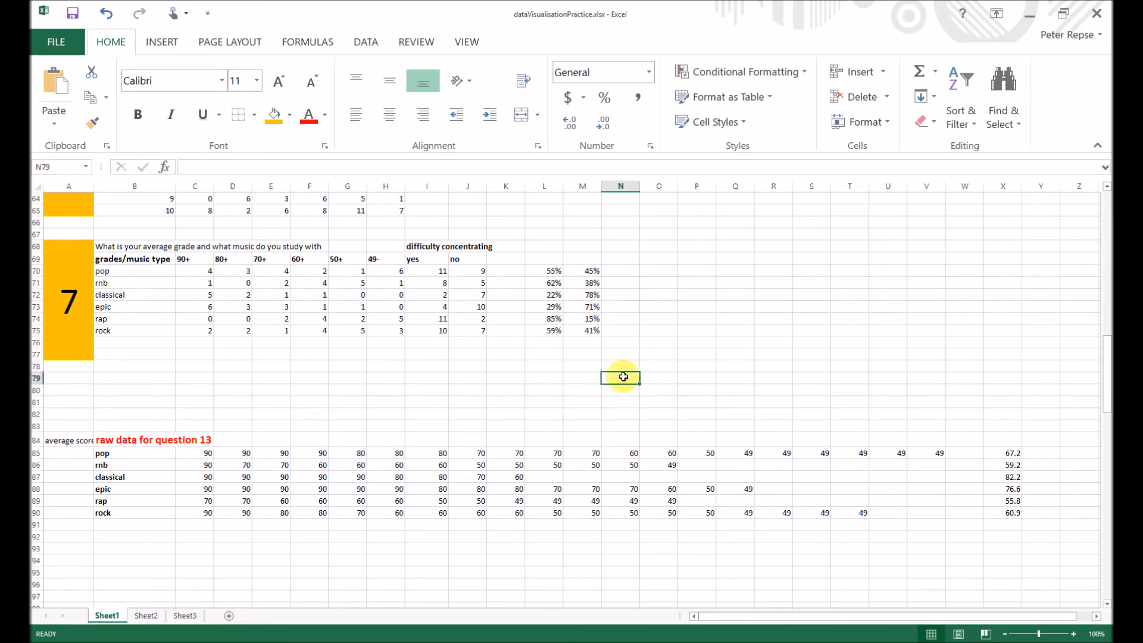
click(696, 305)
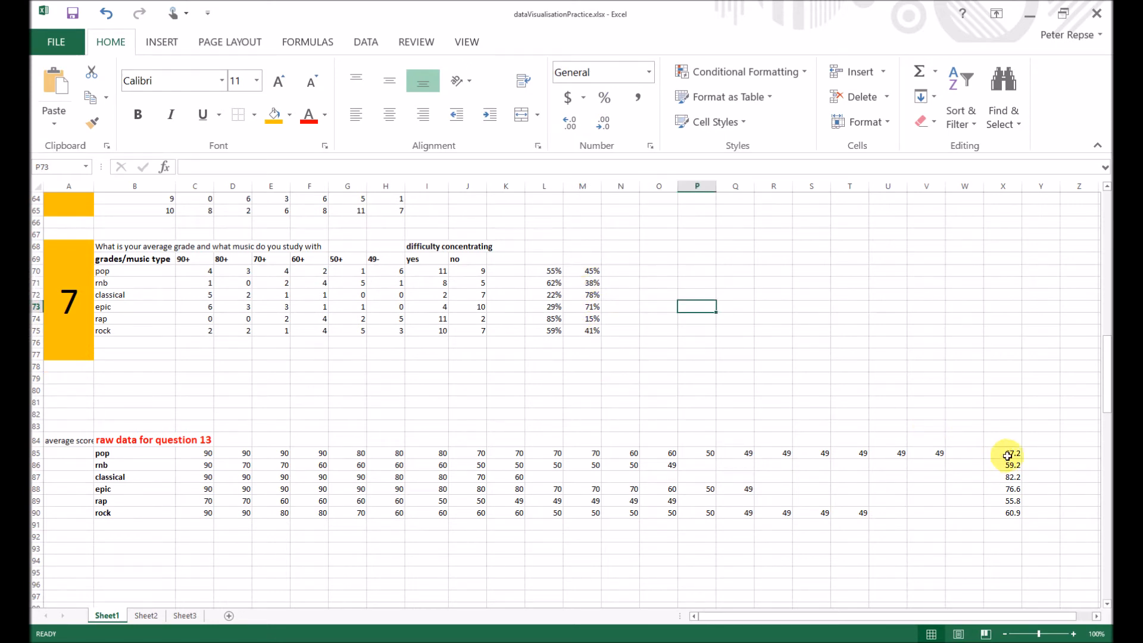
- Move the average scores from X85:X90 to O70:O75 beside the question 7 table
drag(1009, 454, 1010, 516)
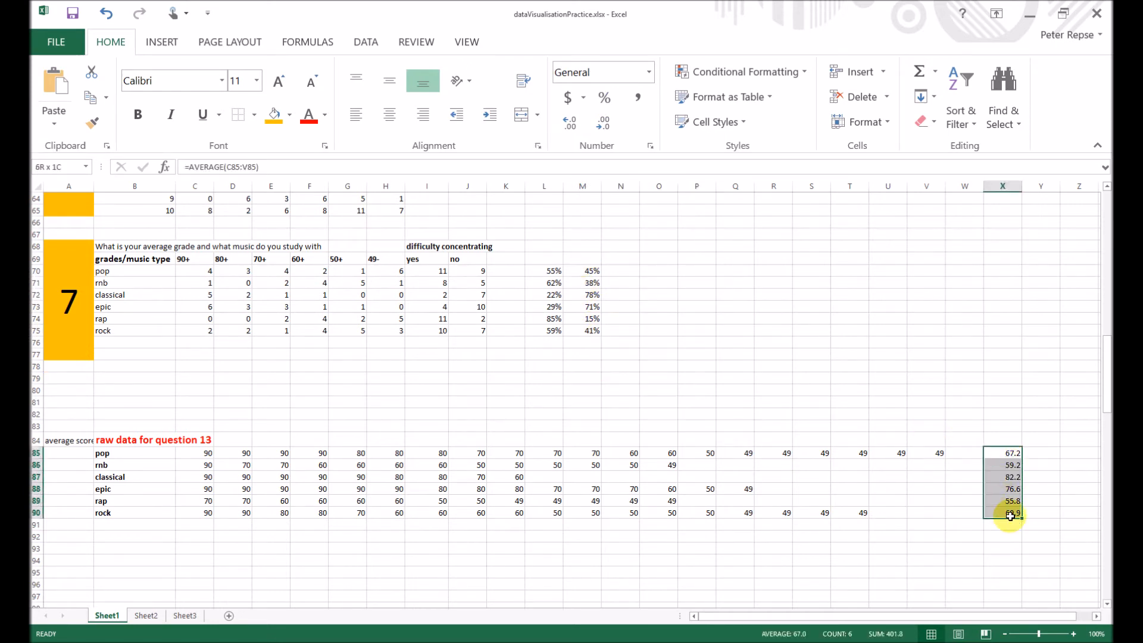
click(1030, 476)
drag(1015, 454, 1015, 515)
key(ctrl+c)
click(660, 271)
key(Return)
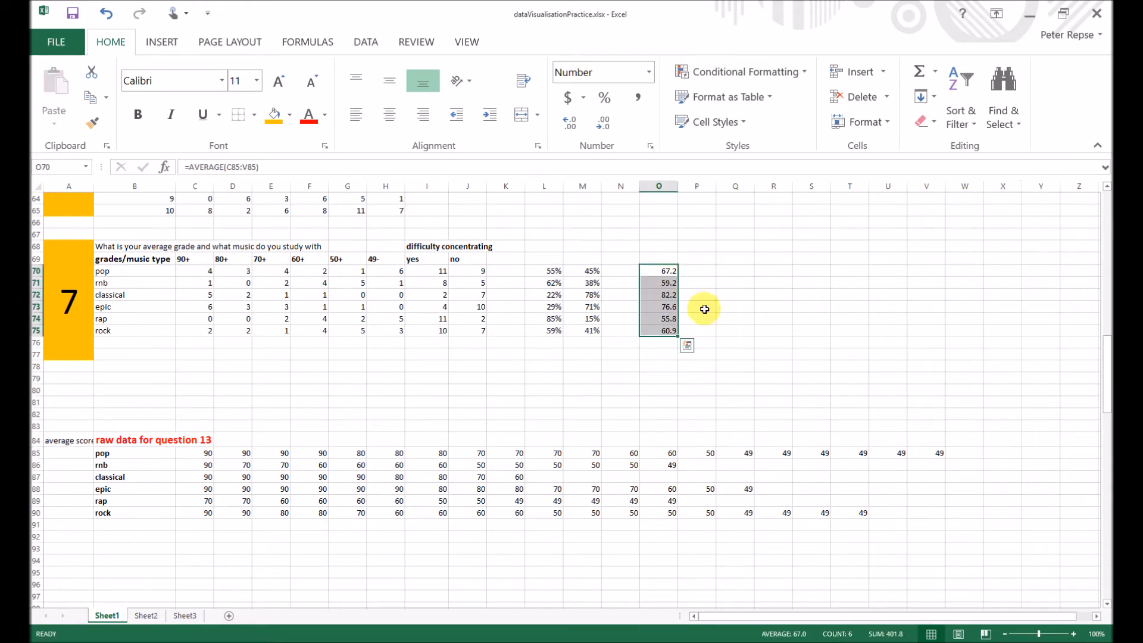
click(659, 390)
- Move the "no" percentages in M69:M76 to column S, starting at S69
scroll(614, 340, up, 1)
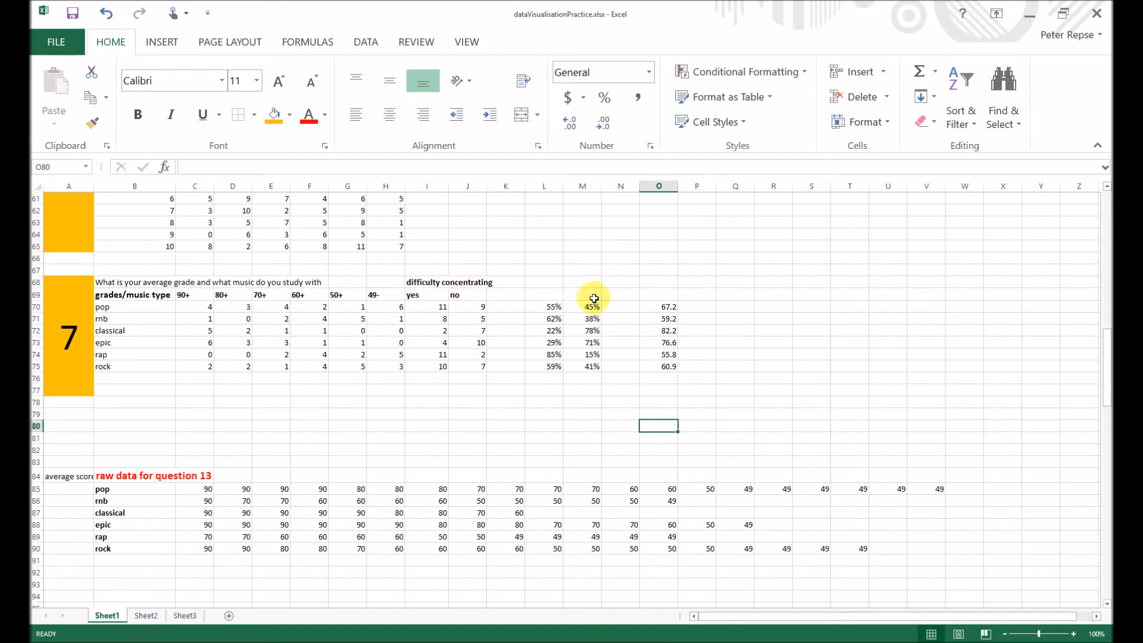
drag(595, 296, 604, 384)
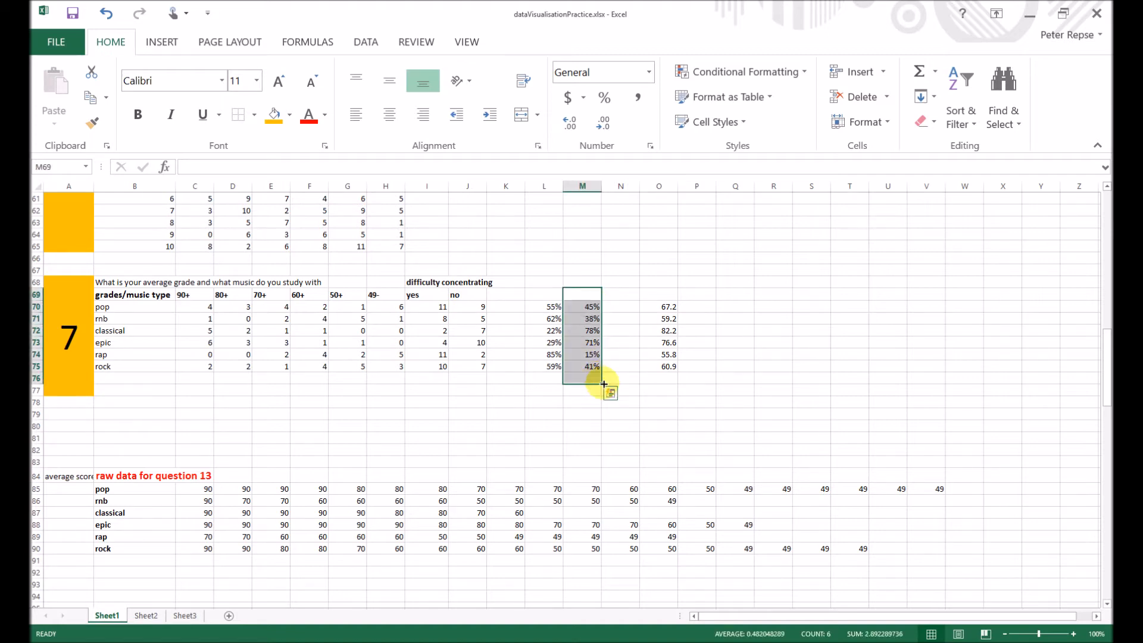
key(ctrl+c)
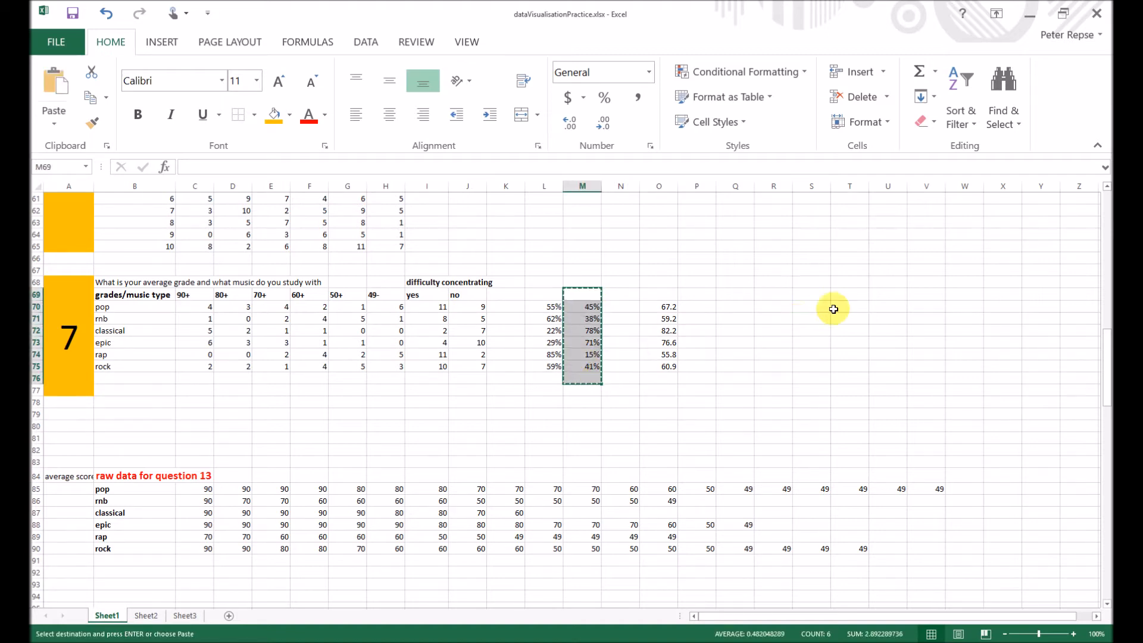
click(818, 293)
key(ctrl+v)
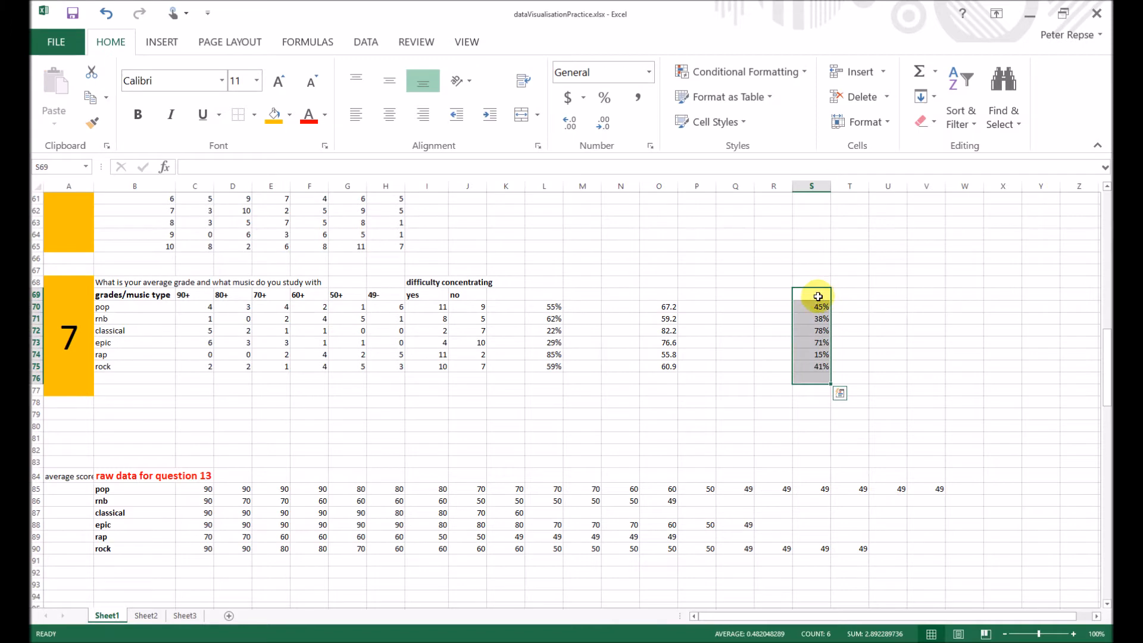
- Head the calculated columns with "no %" in S69, "Yes %" in L69 and "av grade" in O69
click(793, 296)
text(no %)
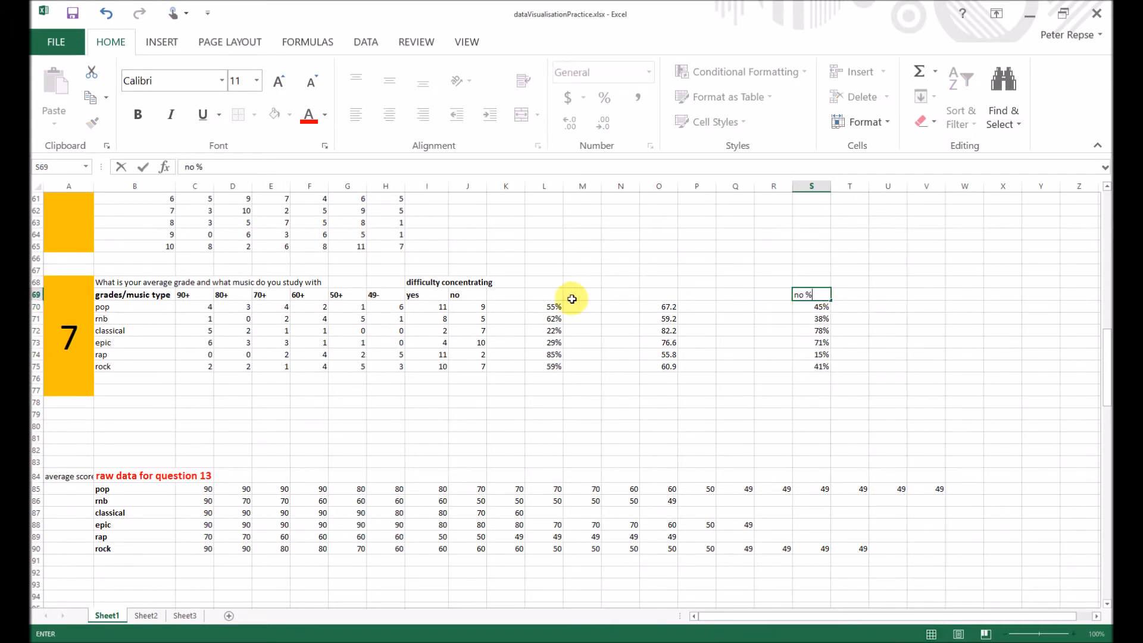
click(552, 296)
text(Yes %)
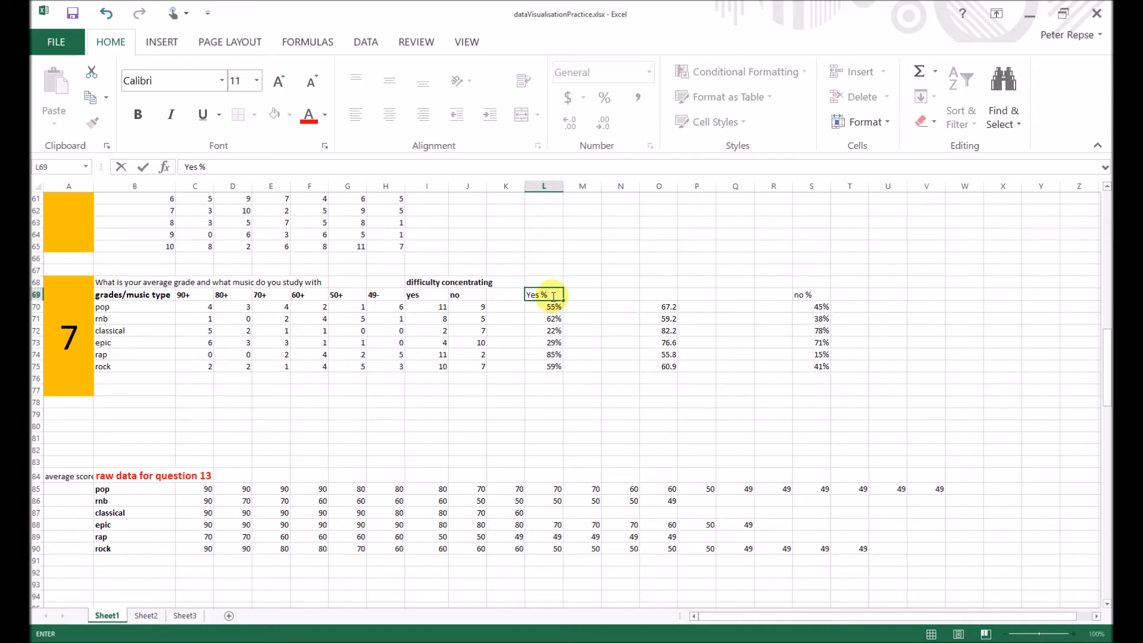
key(Return)
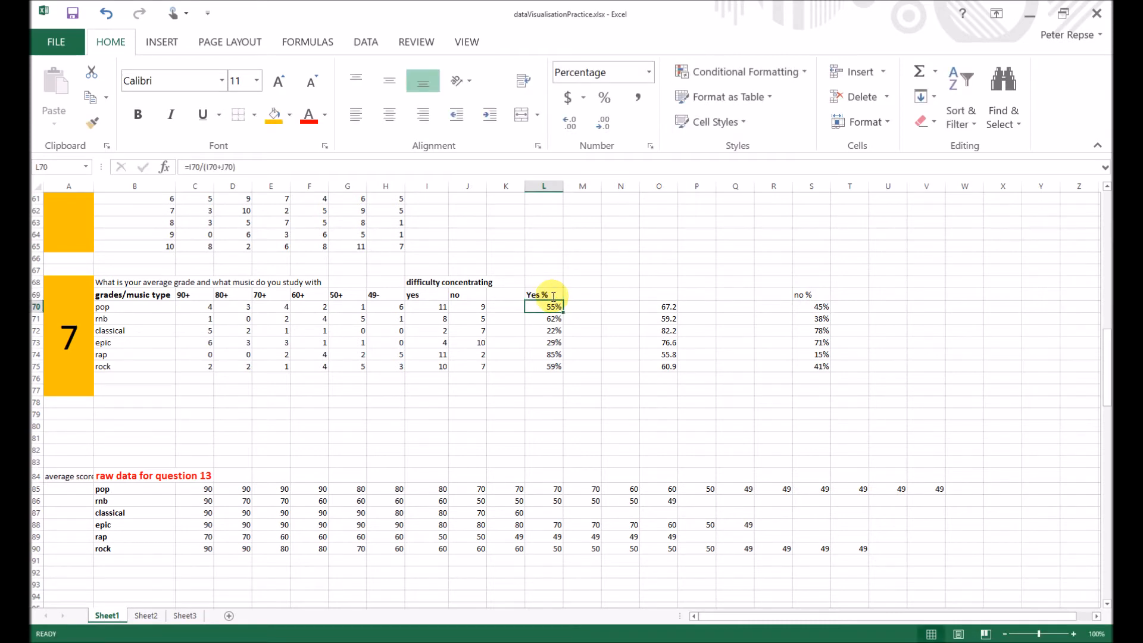
click(657, 295)
text(aver)
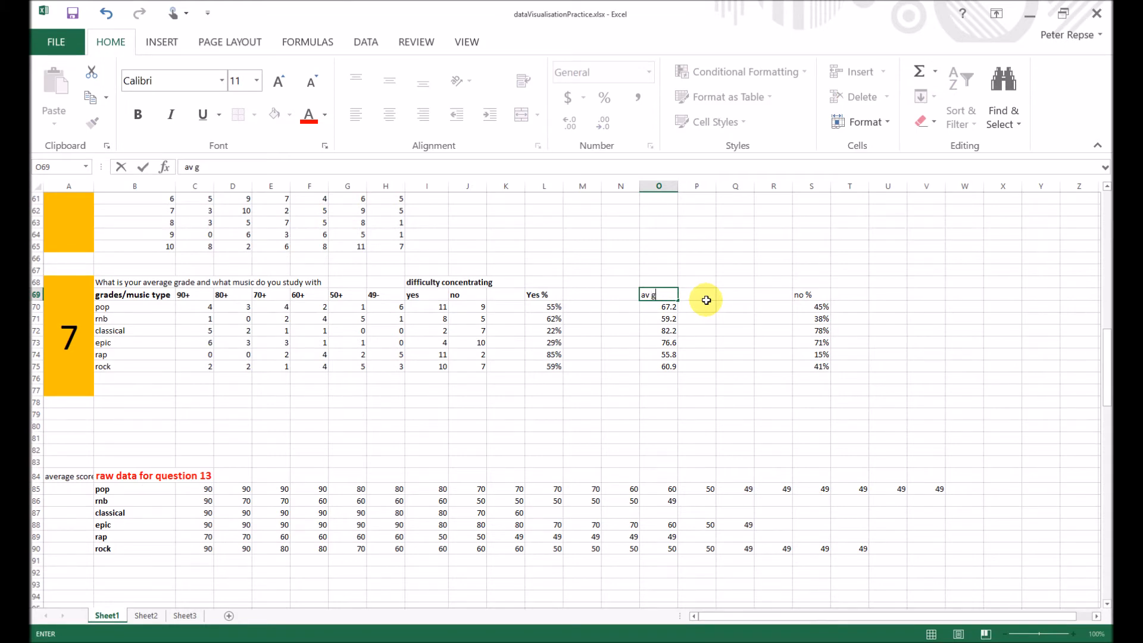
key(Return)
- Move the "av grade" column from O69:O75 to M69:M75, directly beside the "Yes %" column
click(694, 376)
drag(656, 297, 666, 365)
key(ctrl+x)
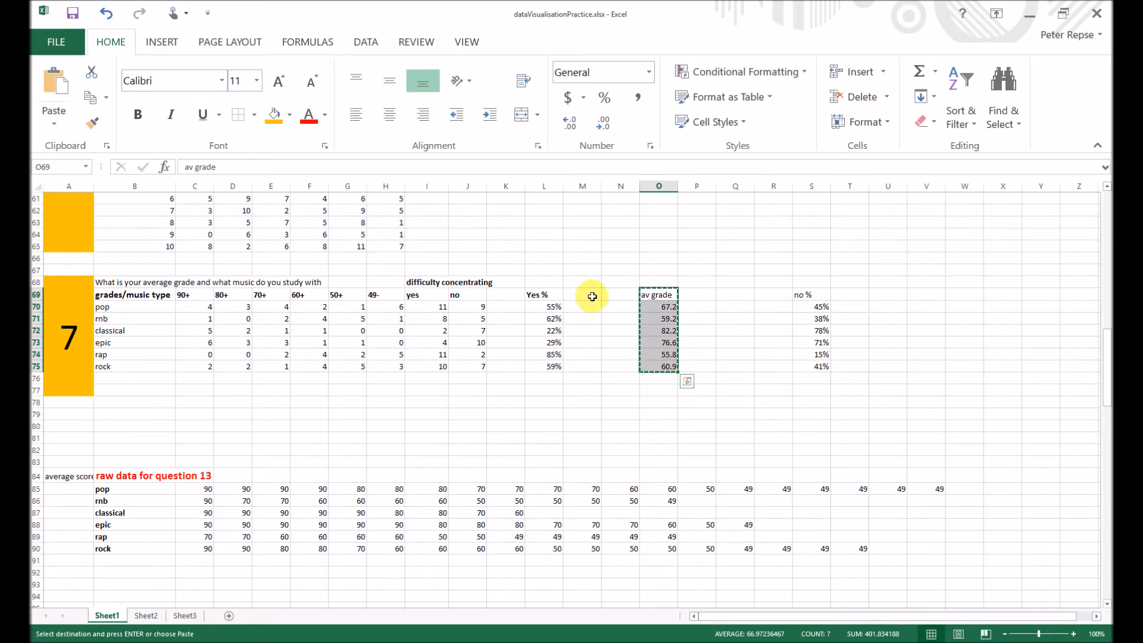
click(592, 296)
key(ctrl+v)
click(649, 302)
- Shift the "Yes %" and "av grade" columns from L69:M75 one column over to M69:N75
drag(546, 295, 584, 362)
key(ctrl+c)
click(583, 295)
key(Return)
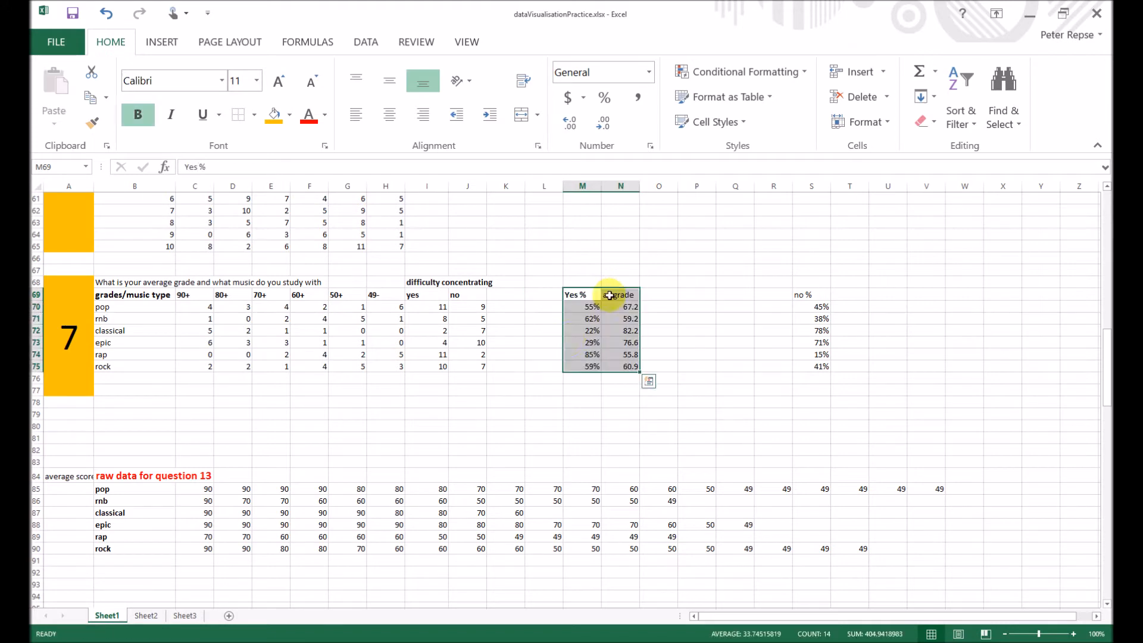
click(545, 403)
- Copy the music type labels in B69:B75 to L69:L75 and widen column L slightly
drag(134, 295, 137, 367)
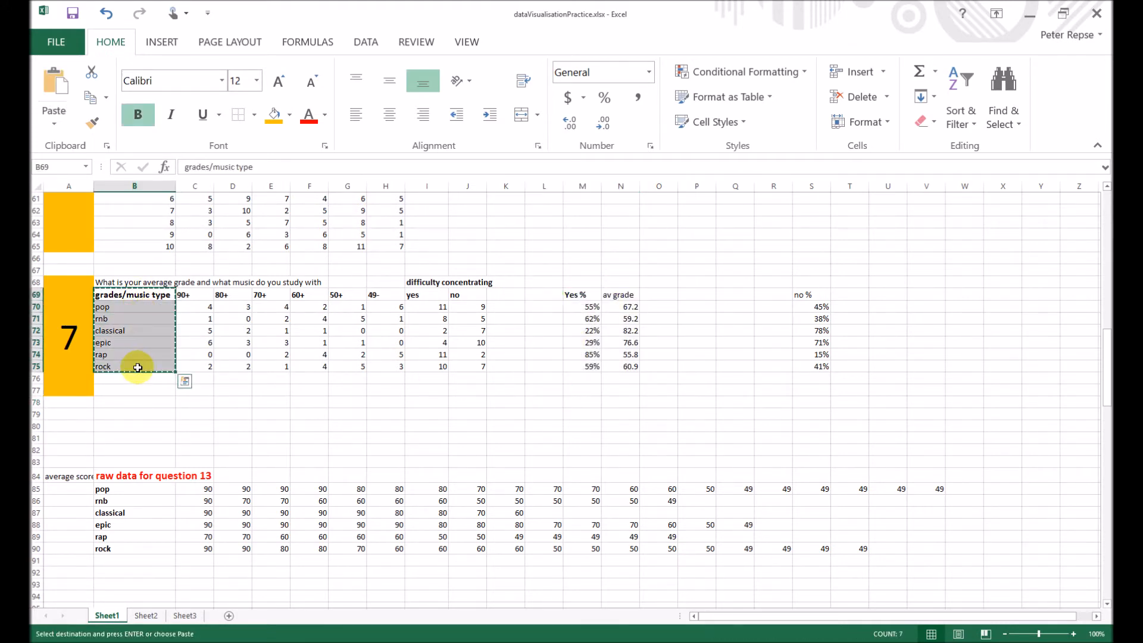
key(ctrl+x)
click(544, 294)
key(ctrl+v)
click(691, 353)
drag(542, 294, 626, 364)
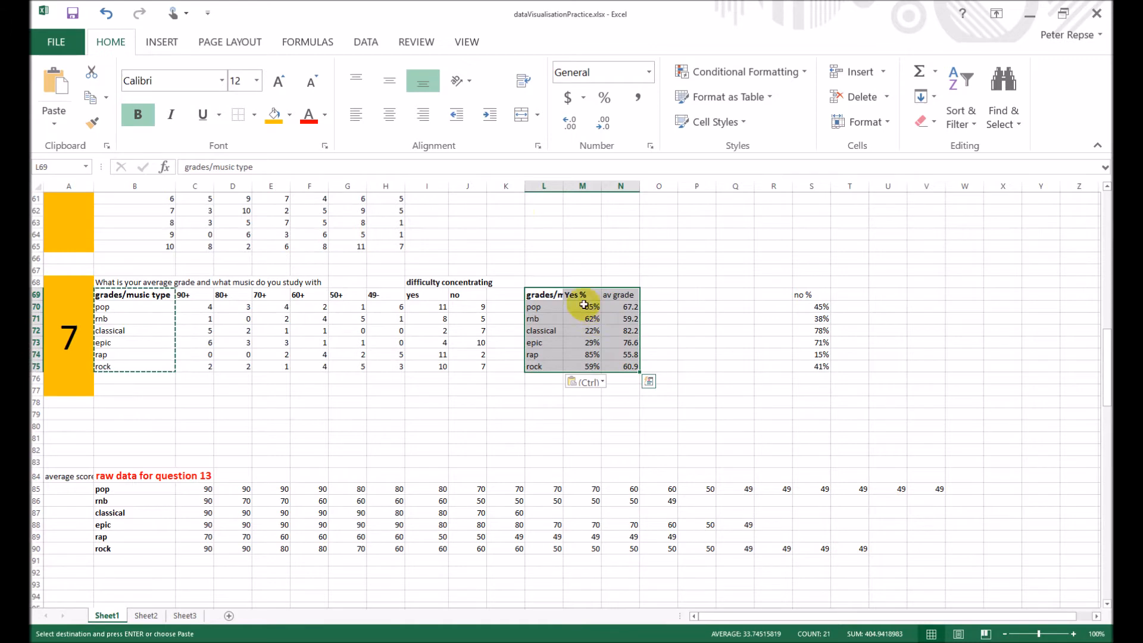
drag(563, 187, 573, 188)
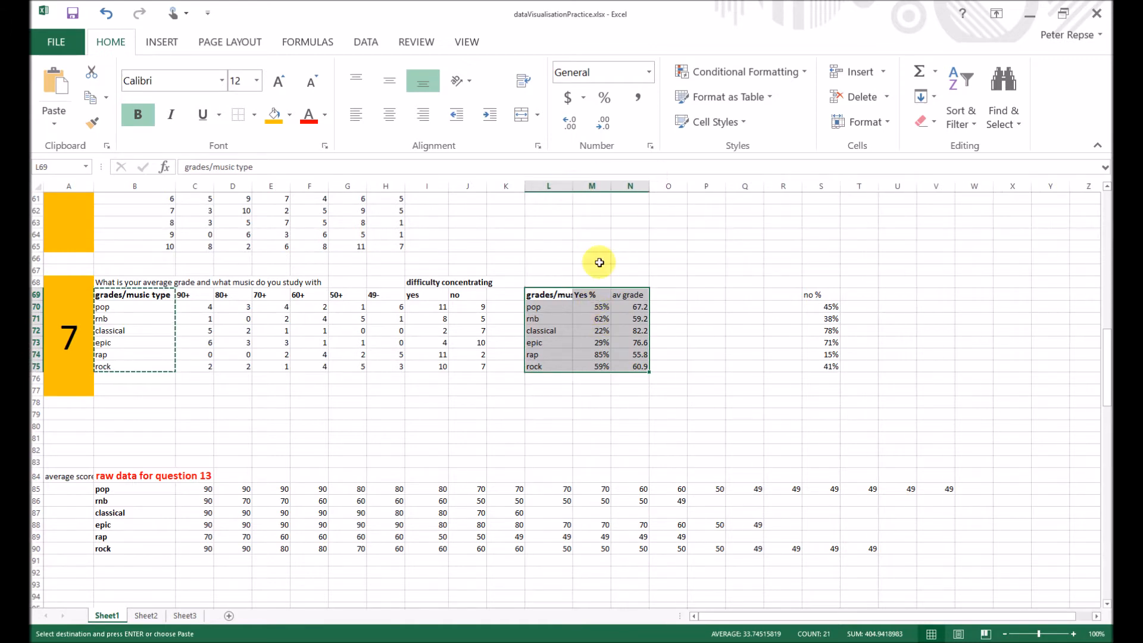
click(595, 318)
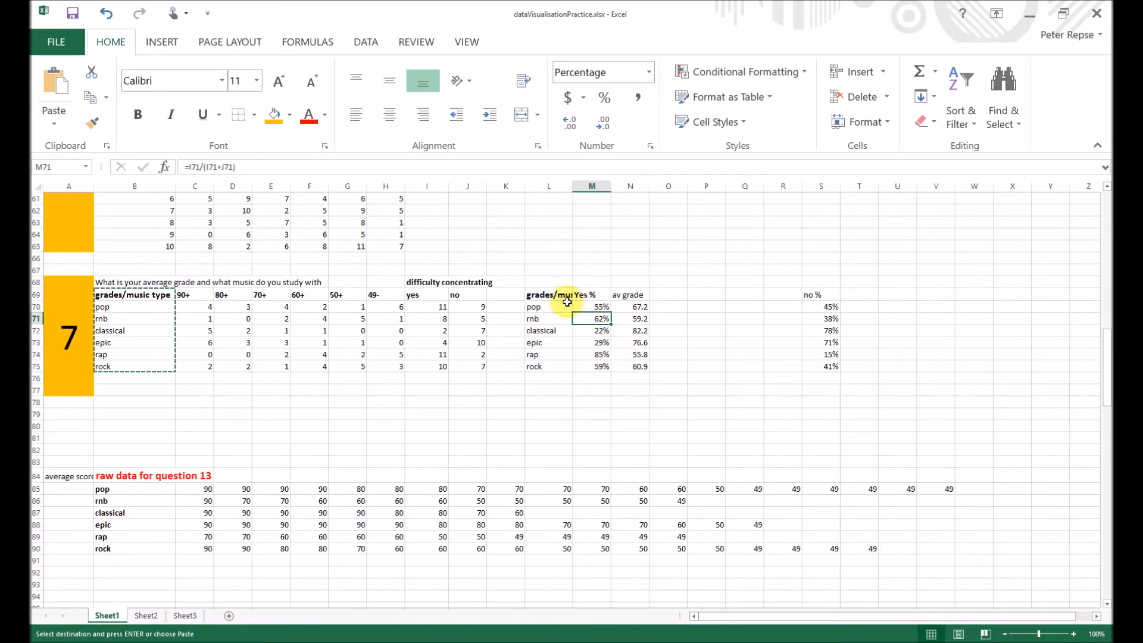
click(659, 368)
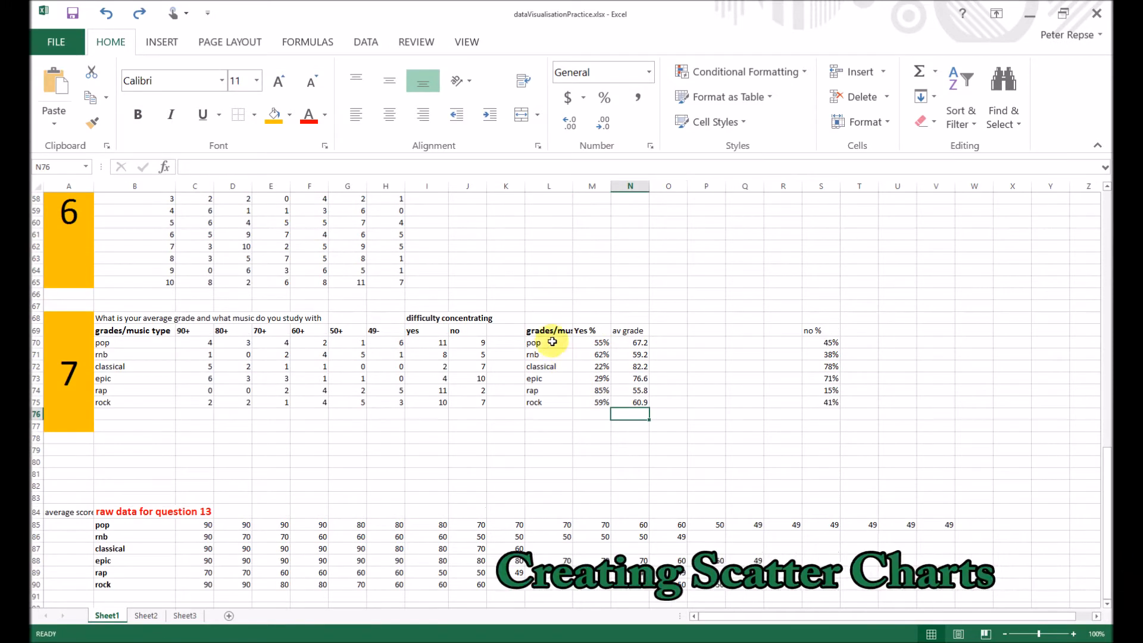
- Insert the recommended Scatter chart from the music type, yes percentage and average grade data in L70:N75
click(543, 341)
drag(542, 340, 631, 400)
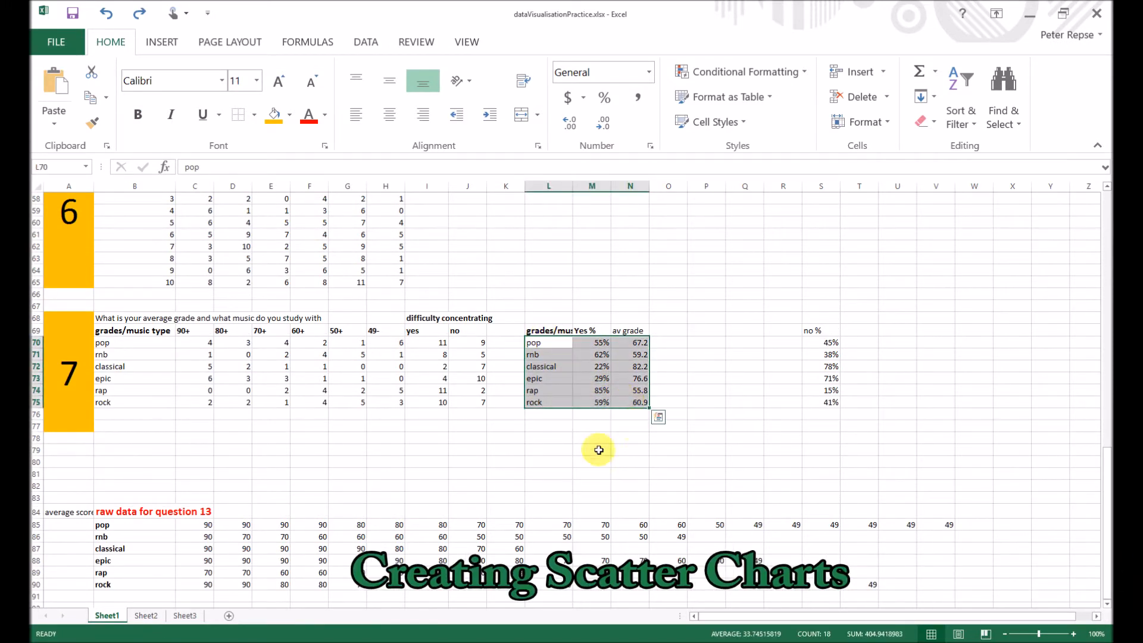
click(162, 41)
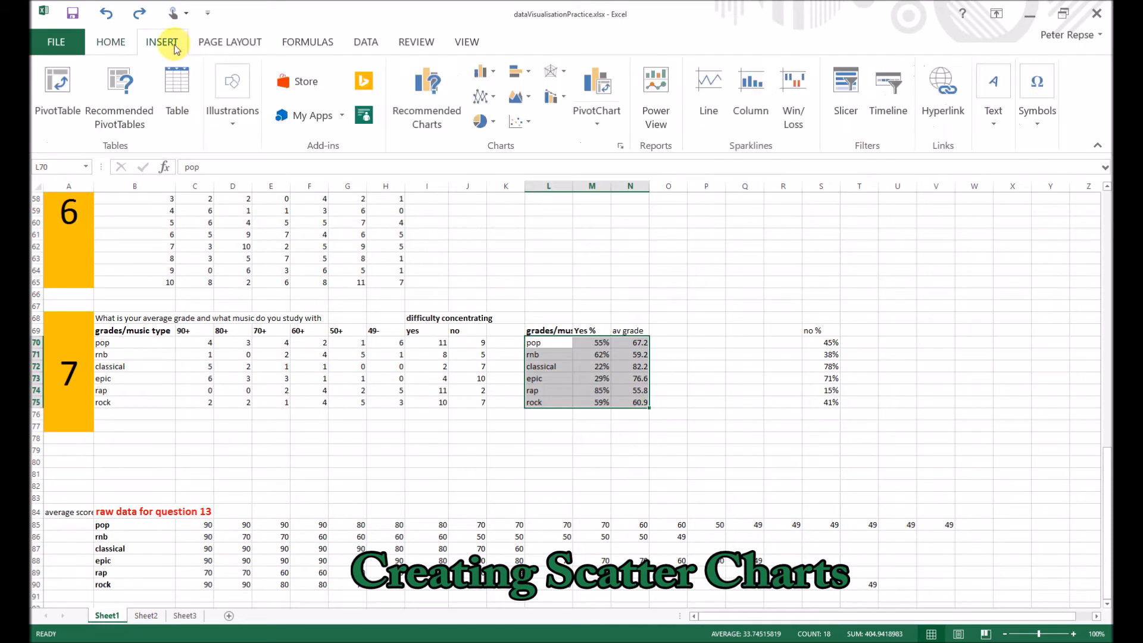
click(411, 110)
click(265, 259)
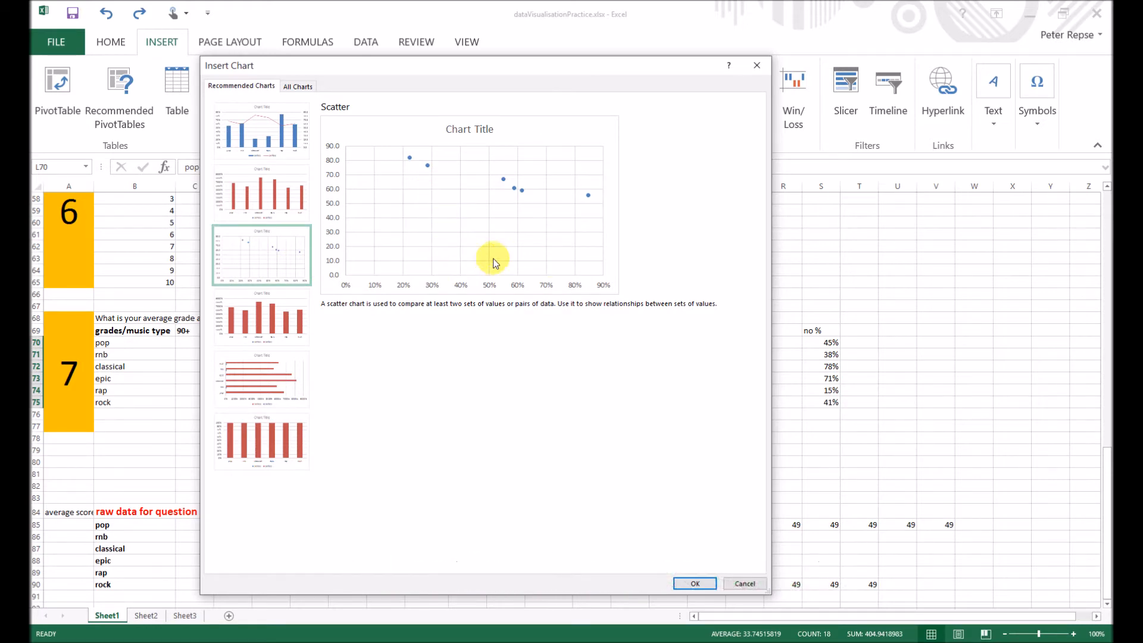
click(695, 583)
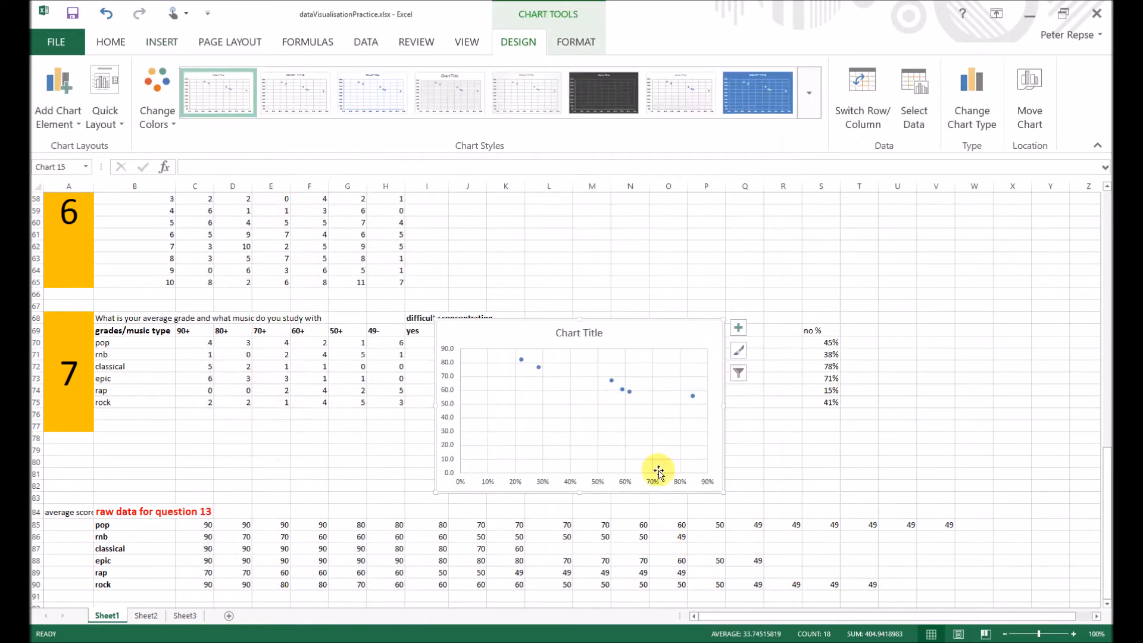
- Move the scatter chart off the source data in L69:N75 and enlarge it
drag(644, 334, 473, 233)
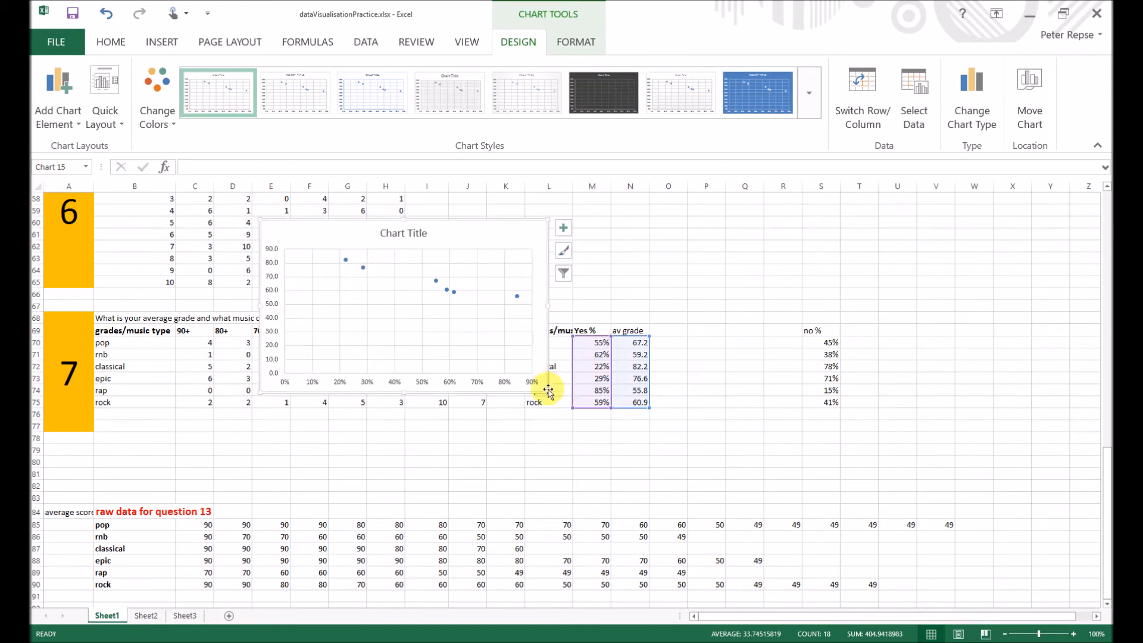
drag(547, 390, 590, 429)
mouse_move(531, 224)
mouse_down()
mouse_move(443, 234)
mouse_move(383, 217)
mouse_move(427, 230)
mouse_up()
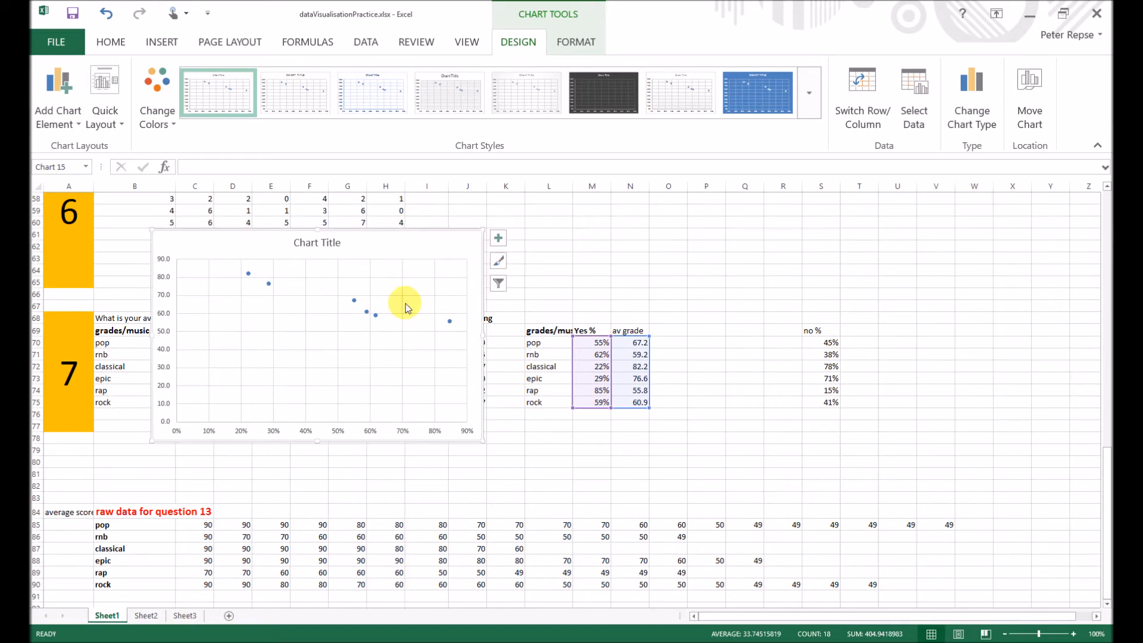
- Add axis titles to the chart, "% of subjects who struggle to concentrate" for the horizontal axis and "average grade" for the vertical axis
click(495, 239)
click(527, 272)
click(325, 428)
double_click(326, 427)
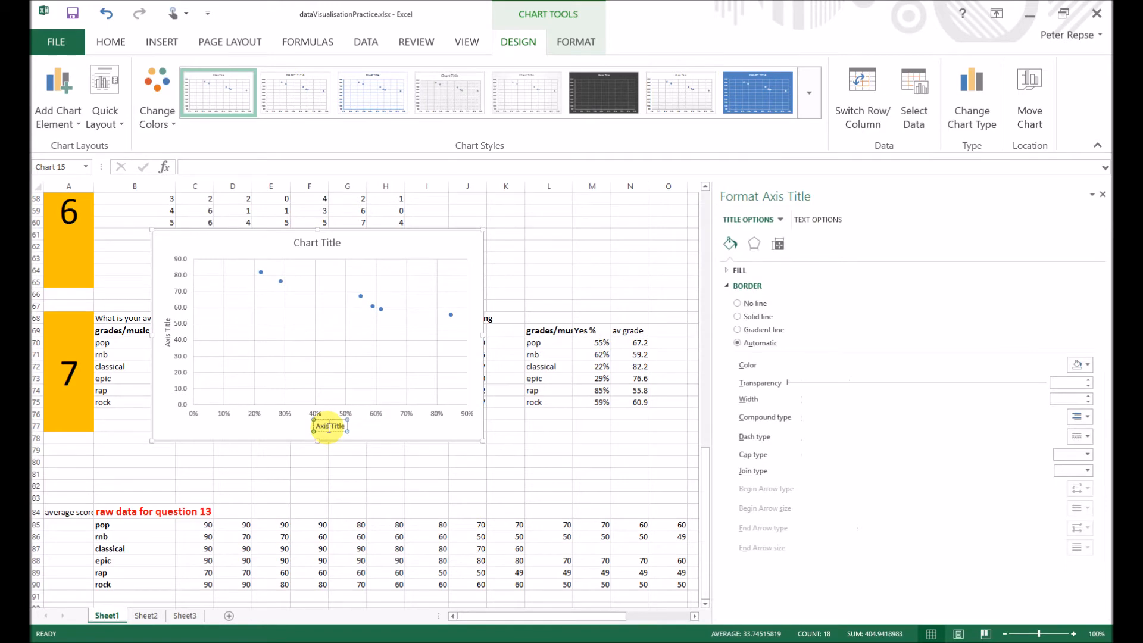
triple_click(326, 427)
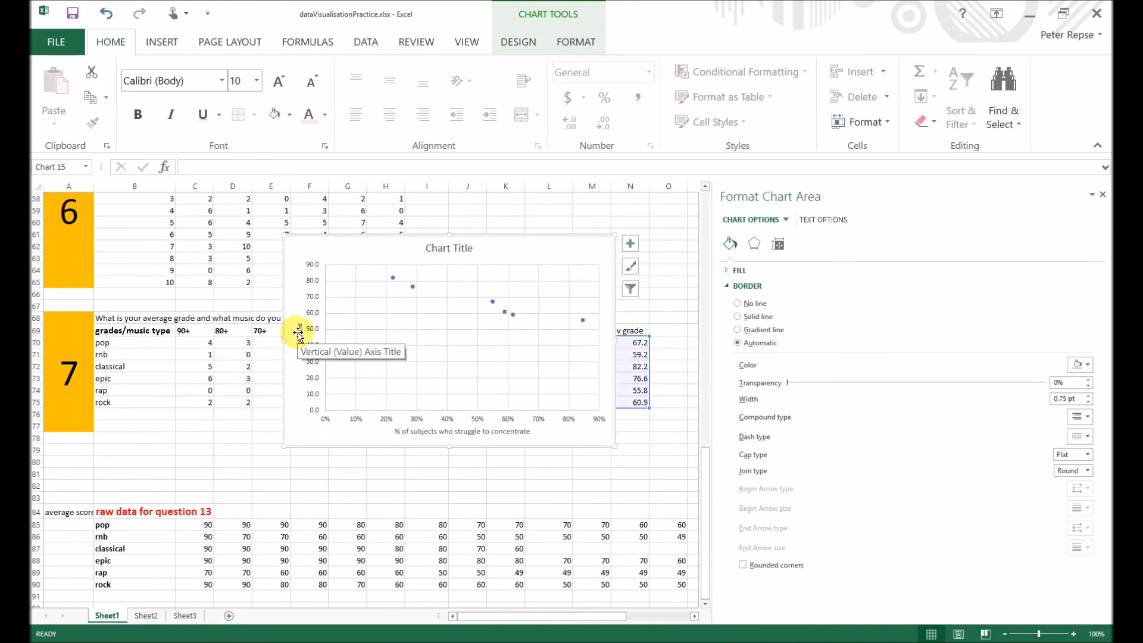
click(299, 329)
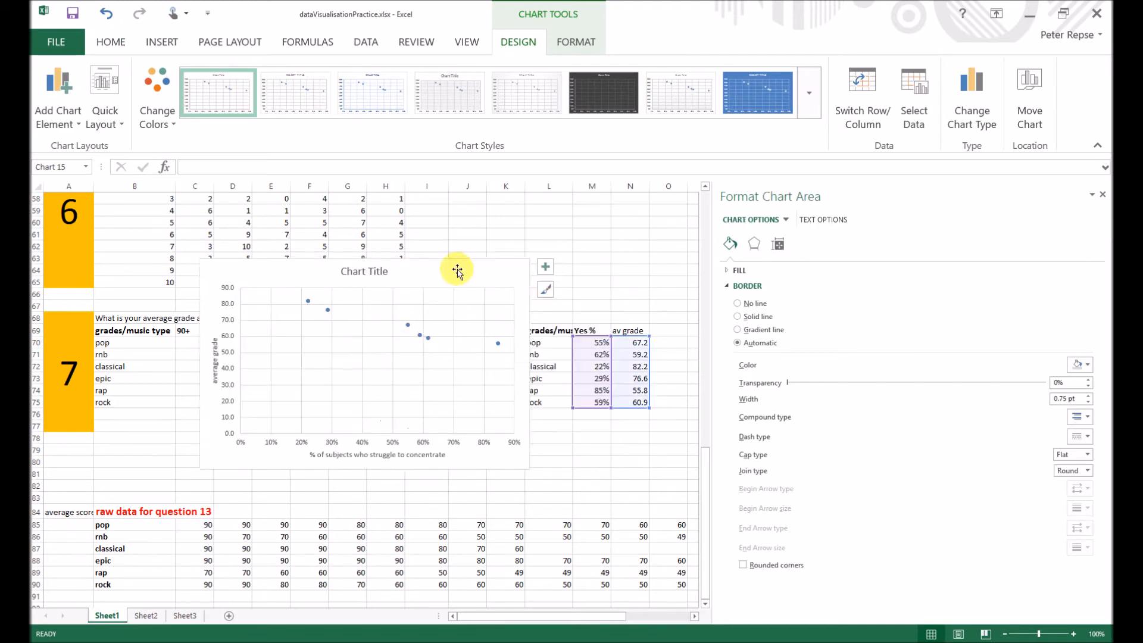
click(215, 345)
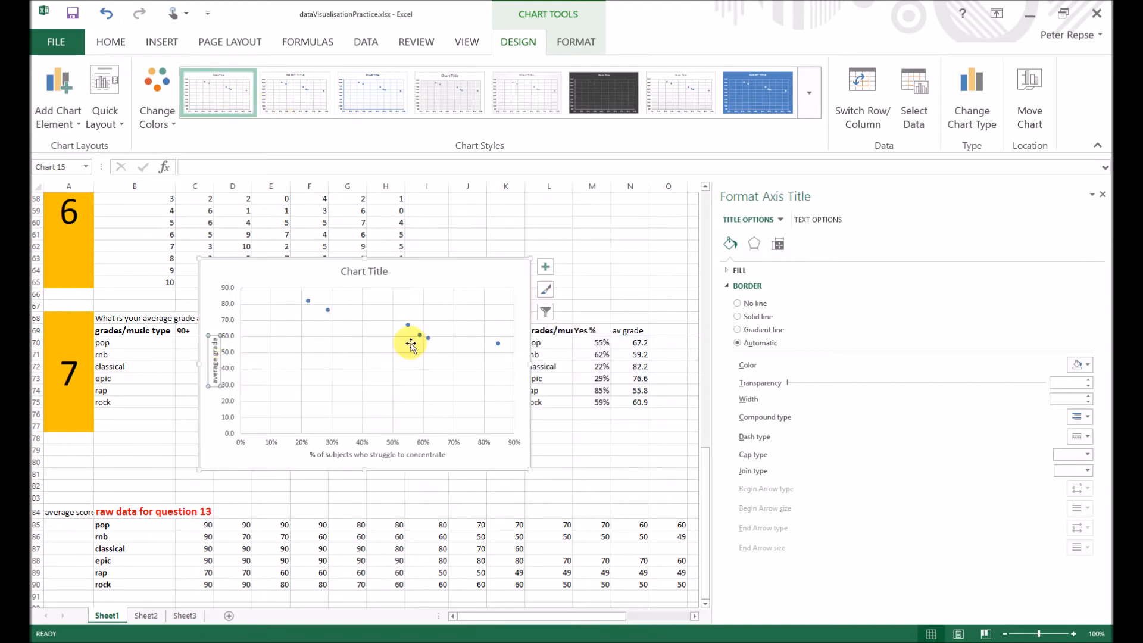
- Increase the font size of both the vertical and horizontal axis titles
click(403, 456)
click(208, 349)
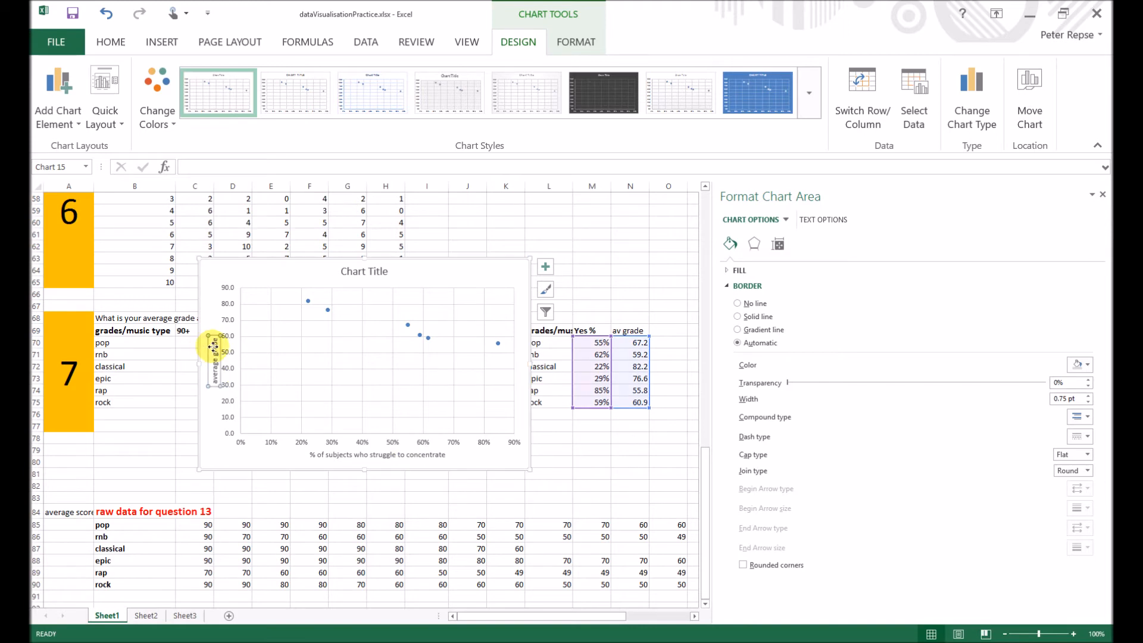
click(110, 44)
click(280, 82)
click(280, 83)
click(280, 83)
click(365, 454)
click(279, 81)
click(280, 82)
click(280, 82)
click(280, 83)
- Reposition the chart over columns F to O and enlarge it from its lower corner
click(499, 264)
drag(499, 264, 573, 237)
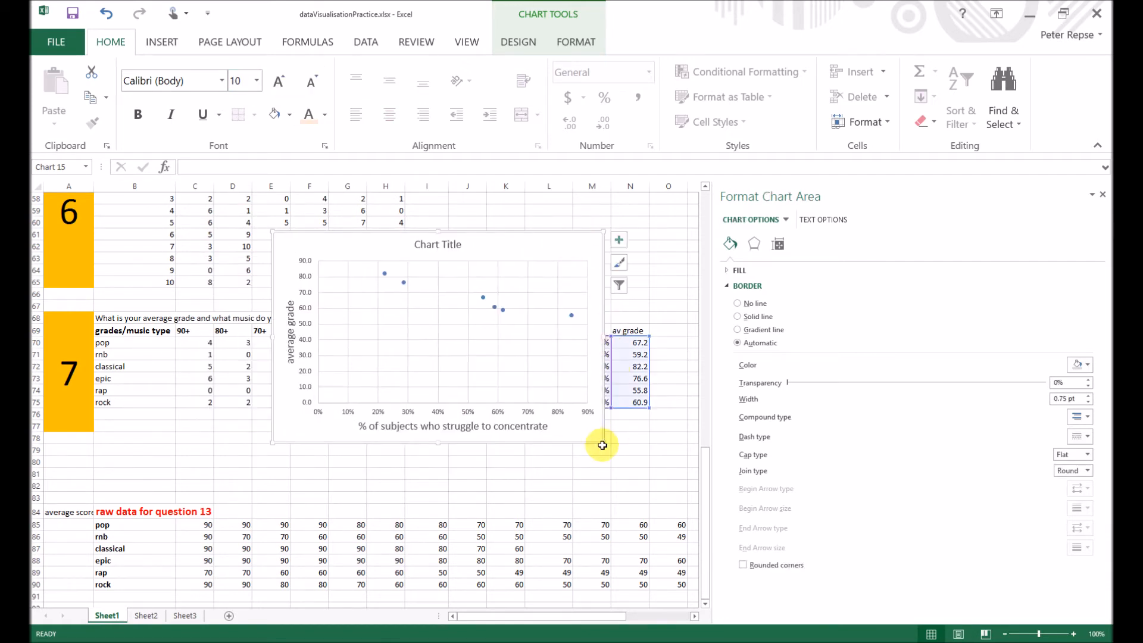
drag(603, 444, 681, 474)
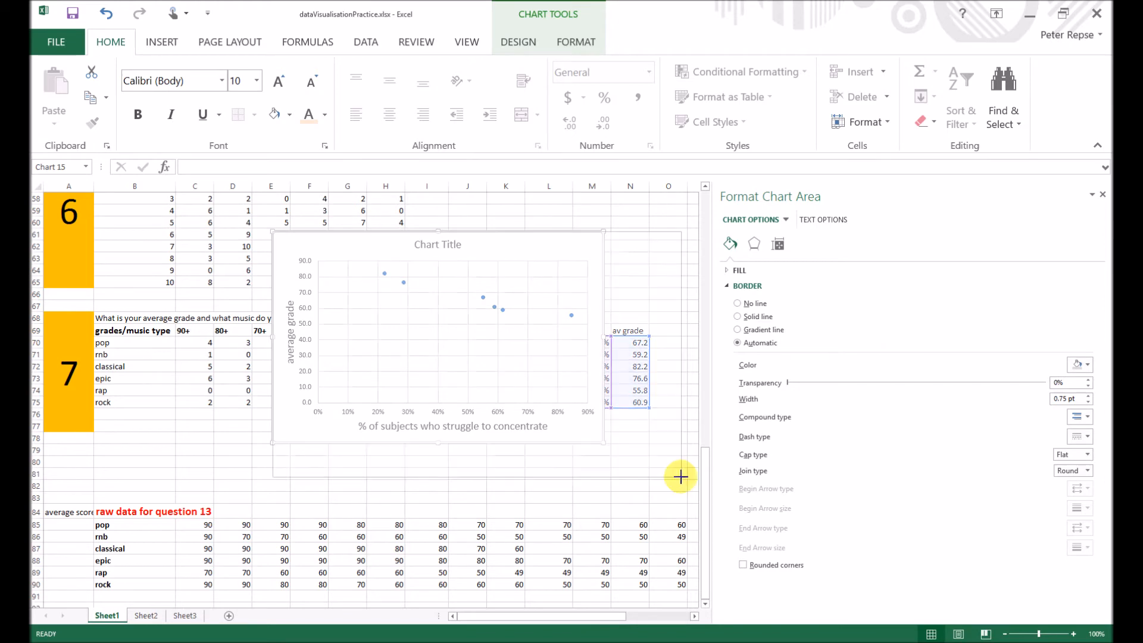
- Title the chart "The relationship between music preference, academic grades & concentration", close the formatting pane and shift the chart toward the "no %" column
click(478, 246)
text(The relationship between music preference, academic grades & concentration)
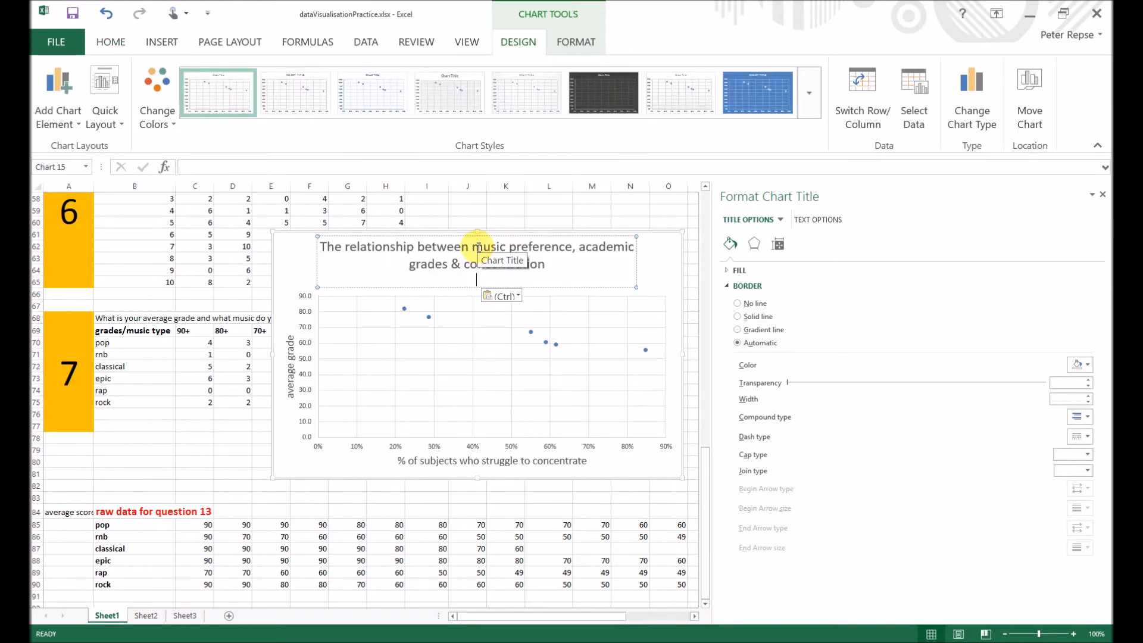
click(1103, 196)
click(677, 270)
click(712, 397)
click(623, 267)
drag(657, 274, 756, 271)
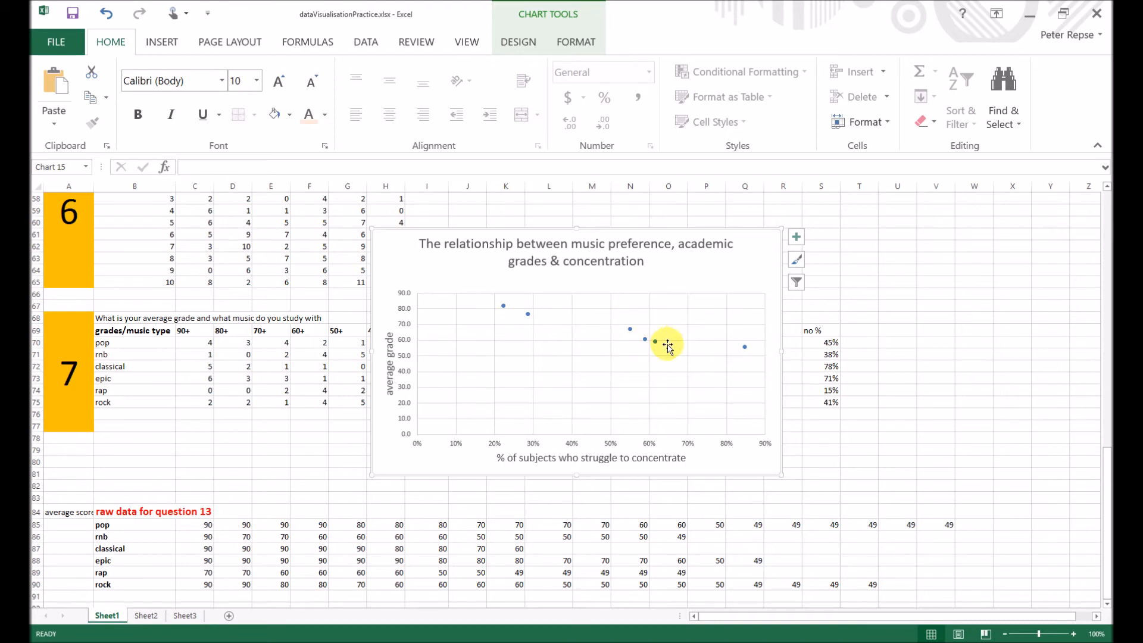
drag(737, 265, 722, 266)
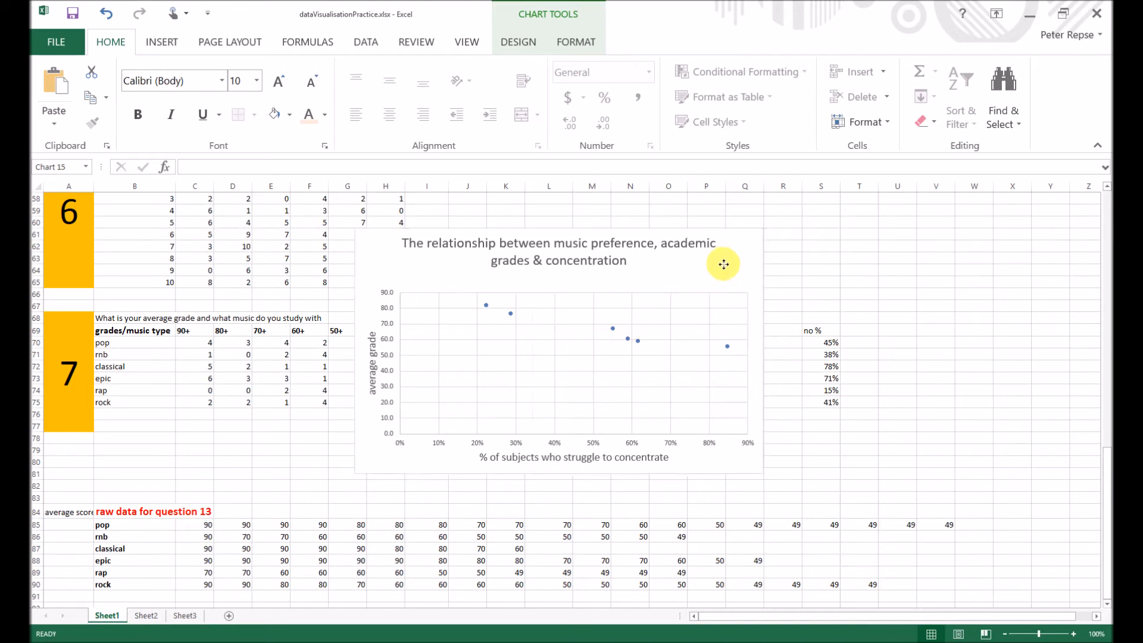
- Change the scatter series markers to built-in circles of size 10 and close the formatting pane
click(638, 342)
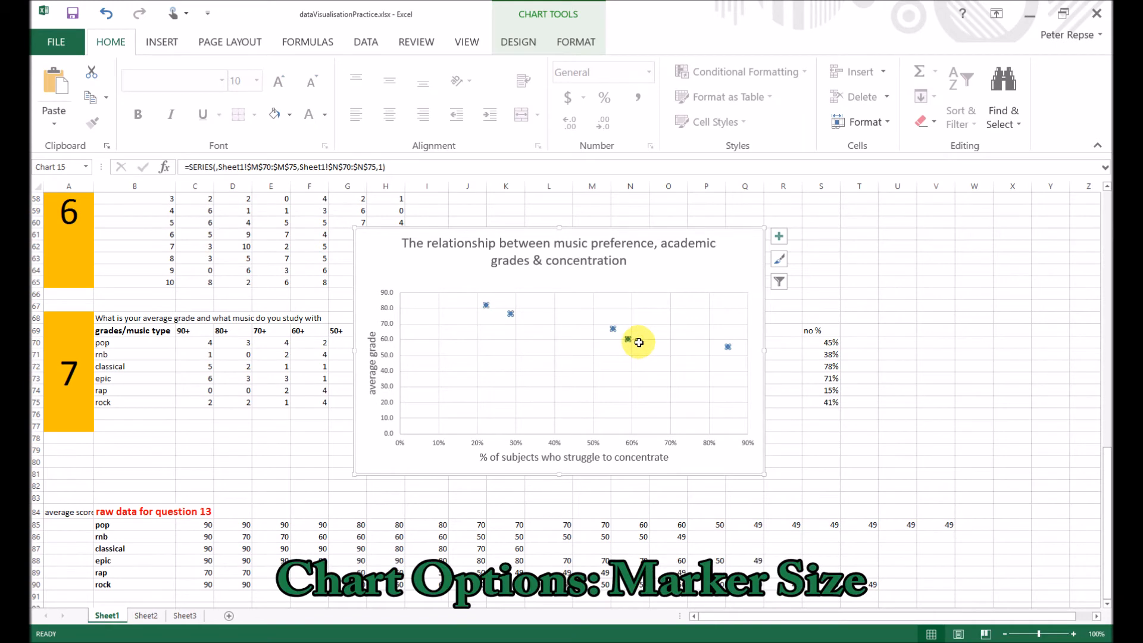
double_click(686, 460)
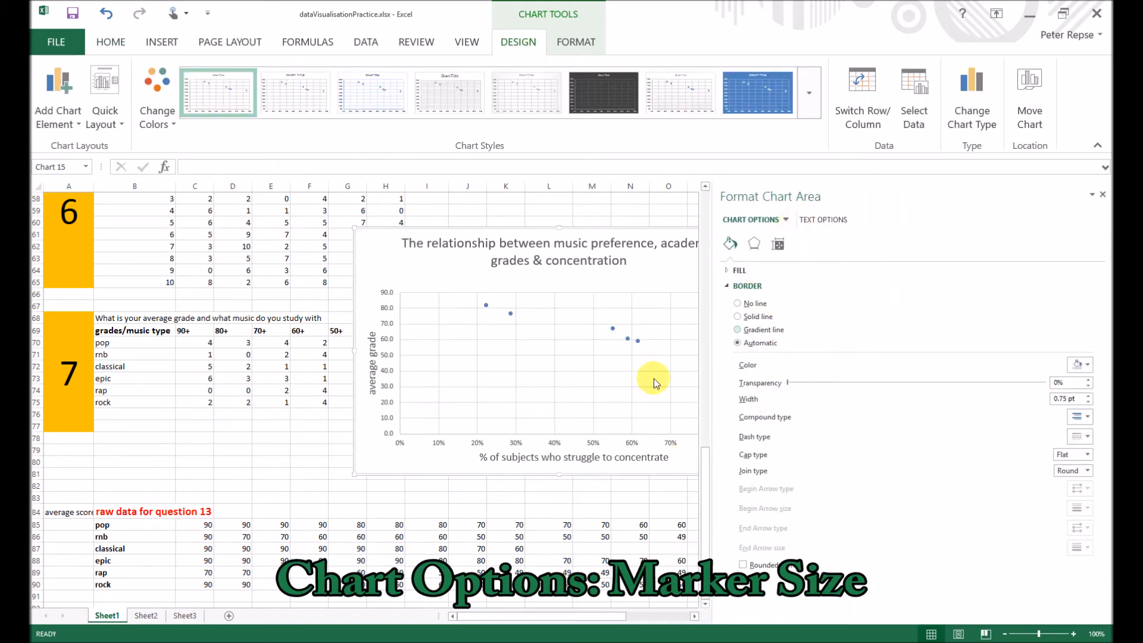
click(639, 344)
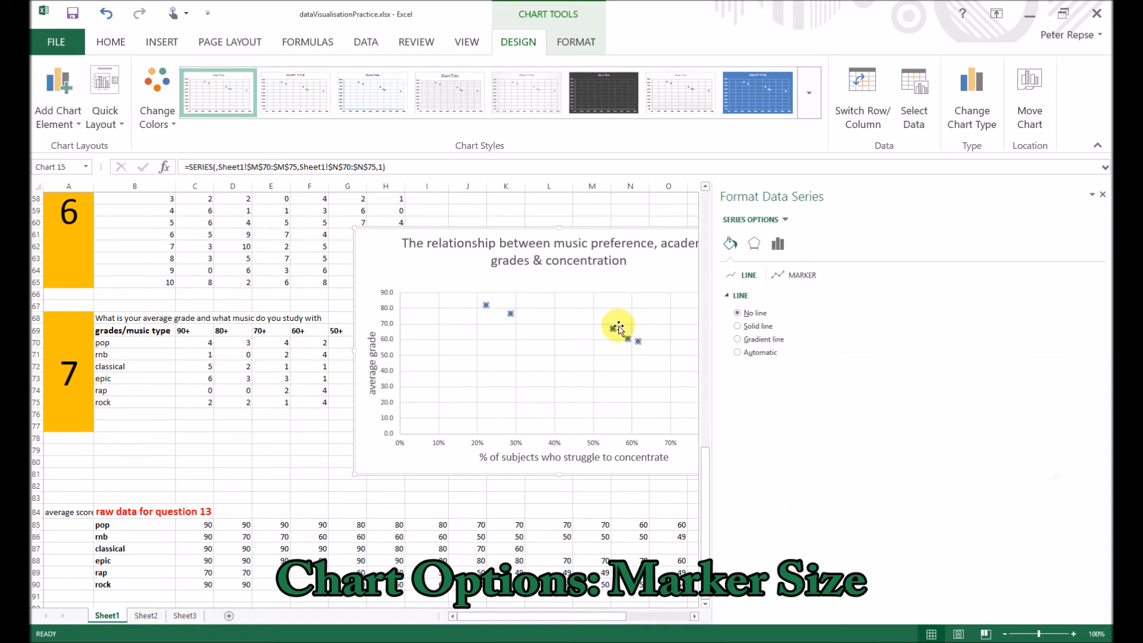
click(800, 278)
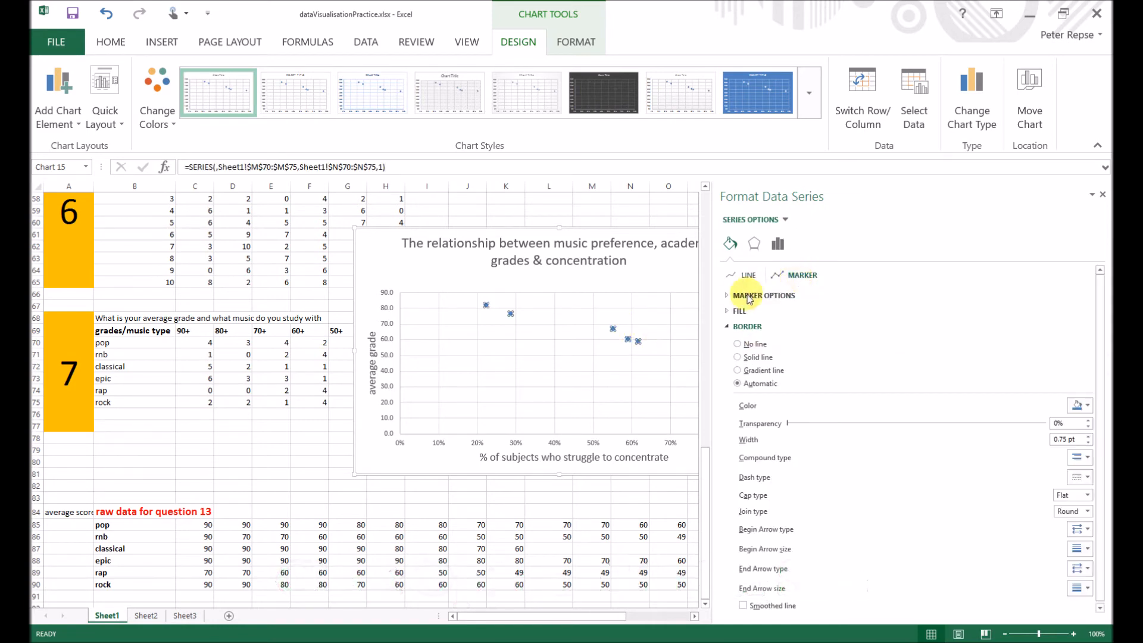
click(728, 297)
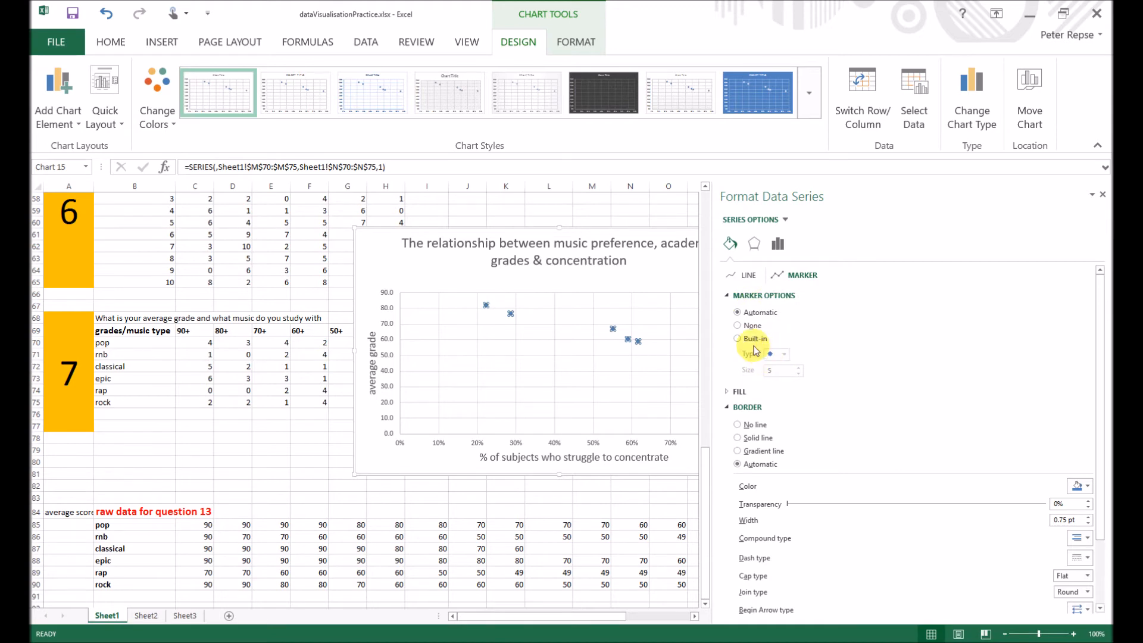
click(784, 354)
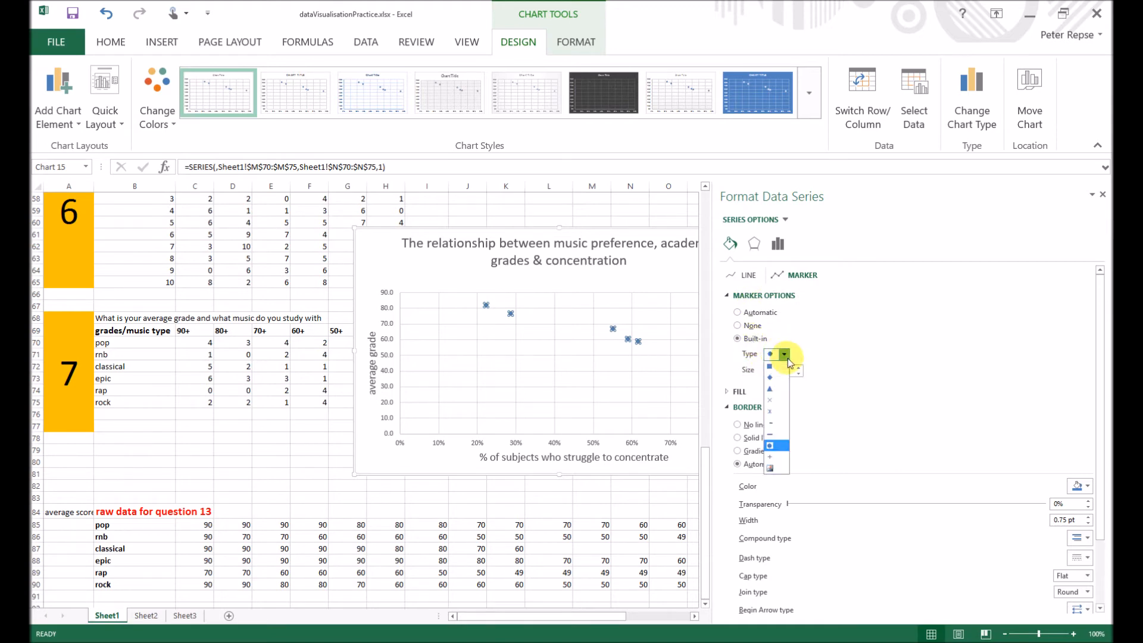
click(772, 448)
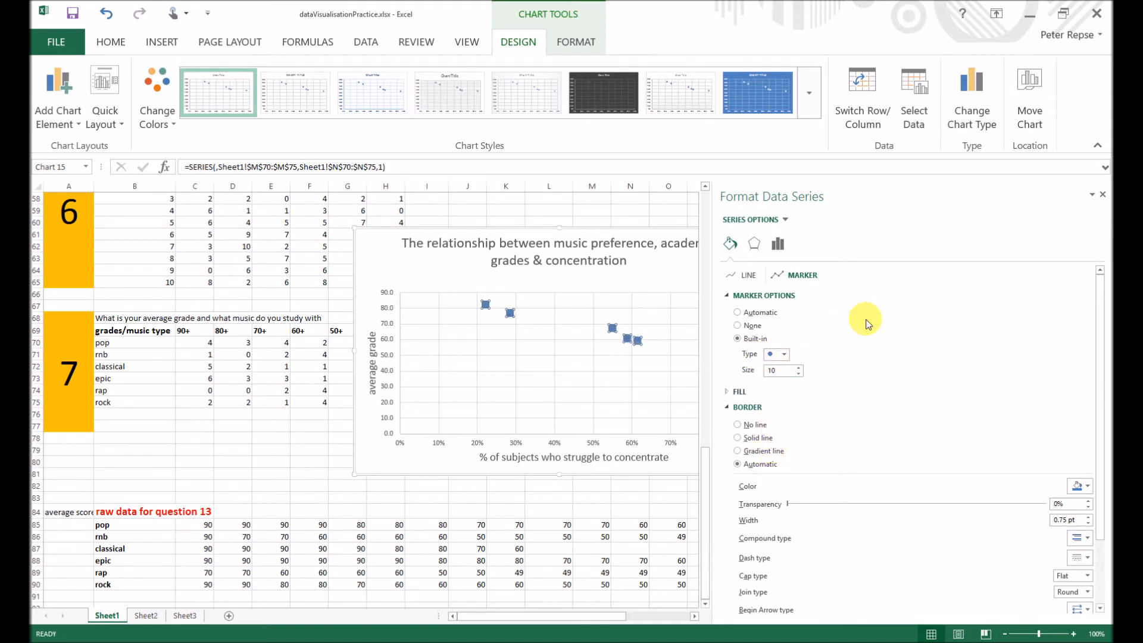
click(1104, 194)
click(802, 450)
click(726, 443)
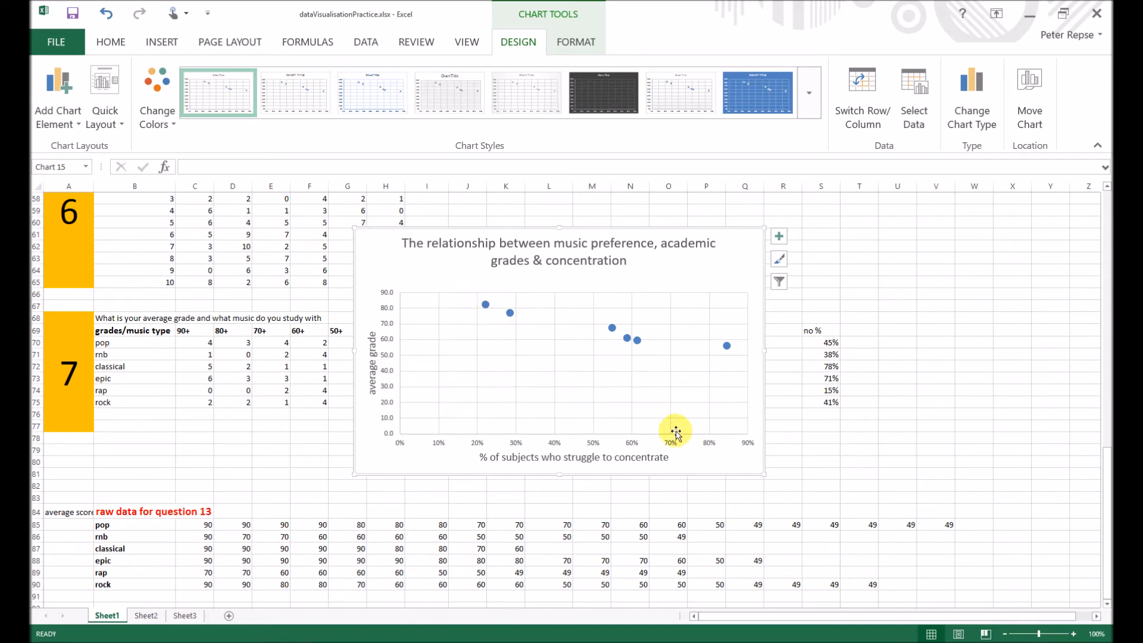
- Shift the chart clear of the formatting pane and set the vertical value axis minimum bound to 50
double_click(708, 466)
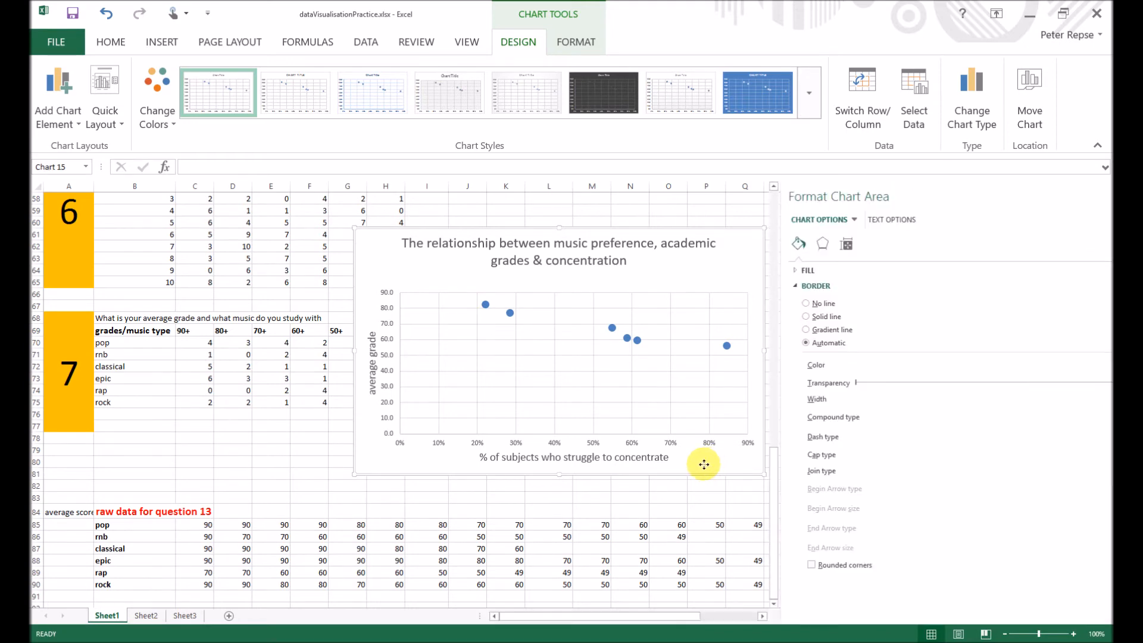
drag(675, 466, 577, 464)
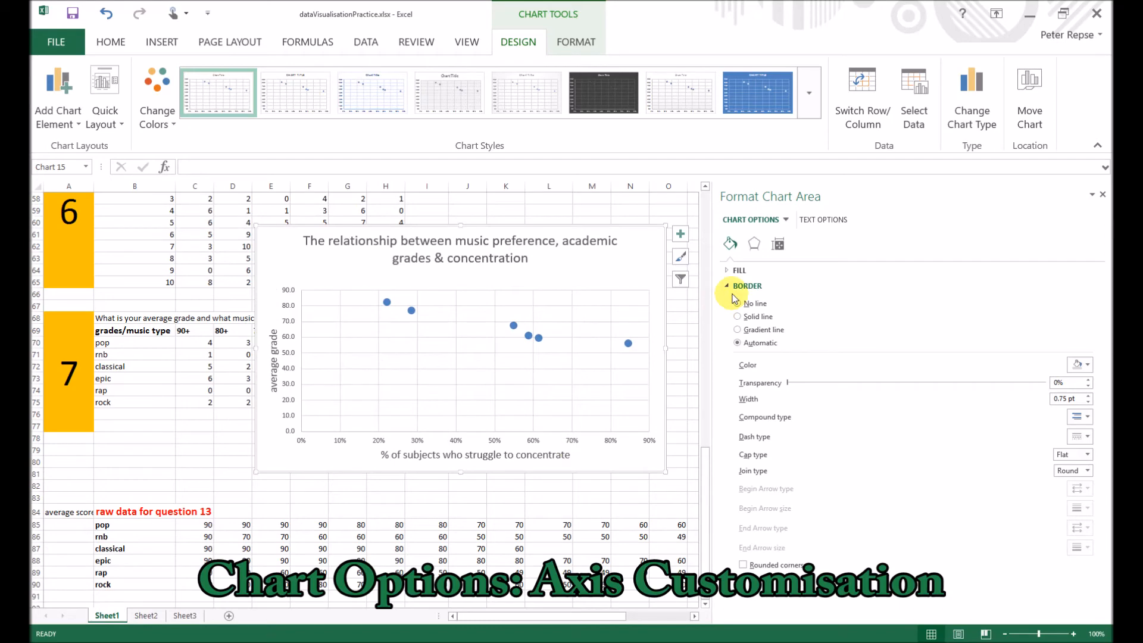
click(770, 225)
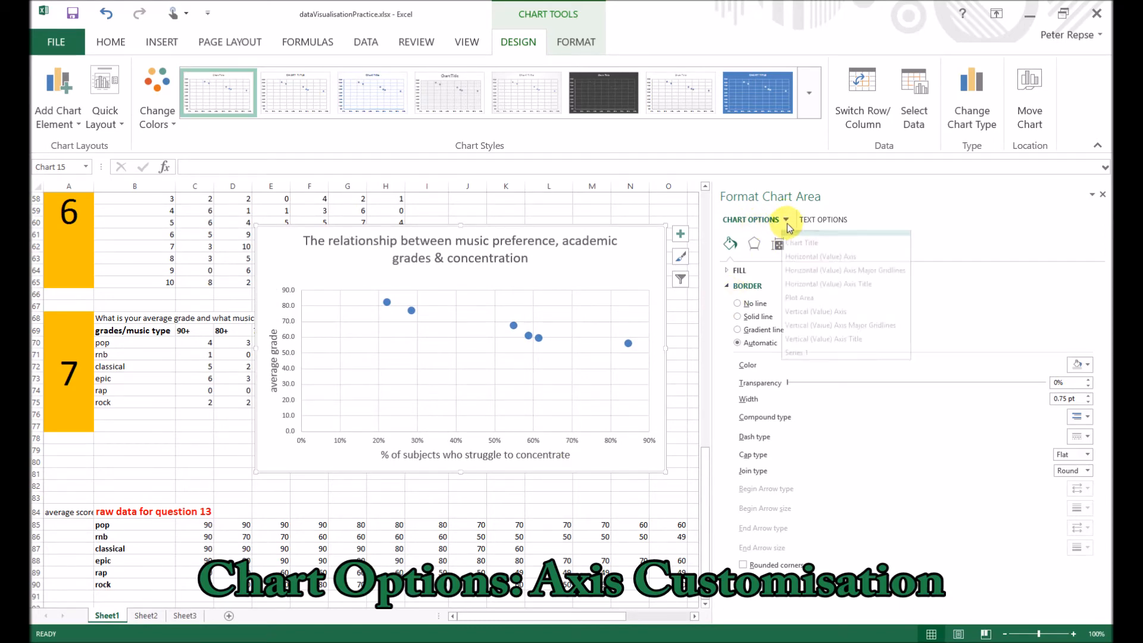
click(817, 322)
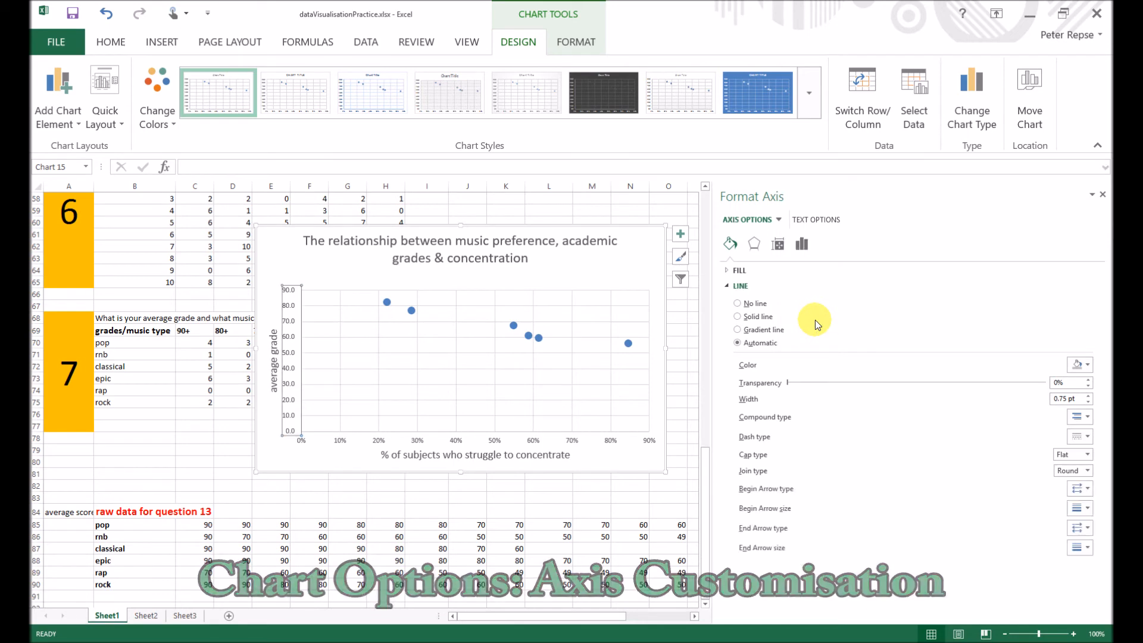
click(802, 246)
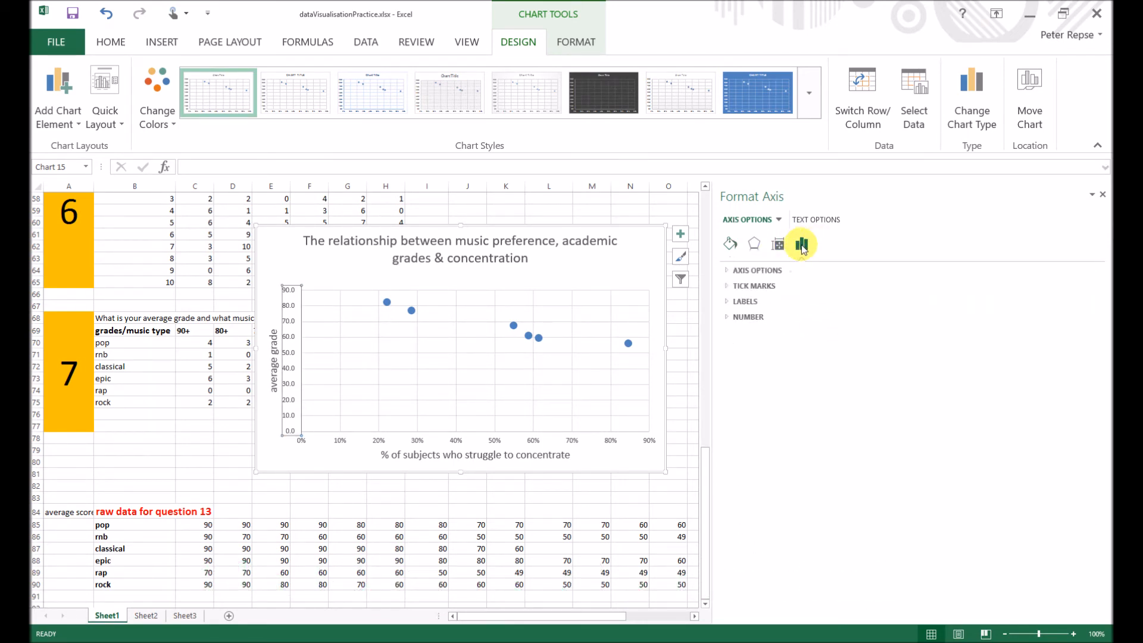
click(728, 271)
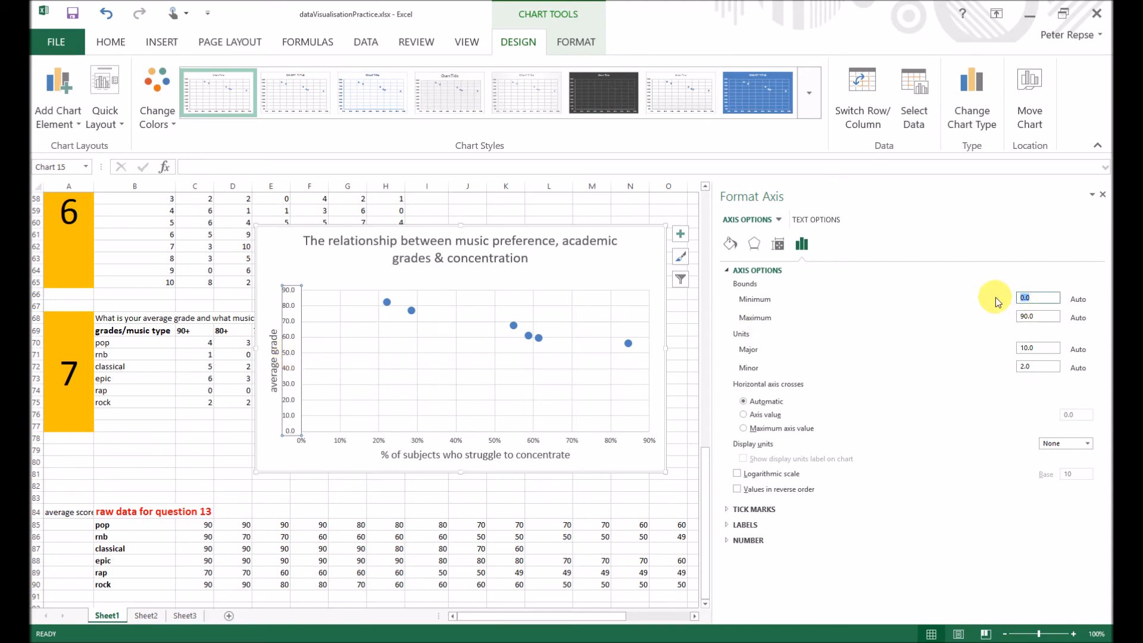
click(644, 459)
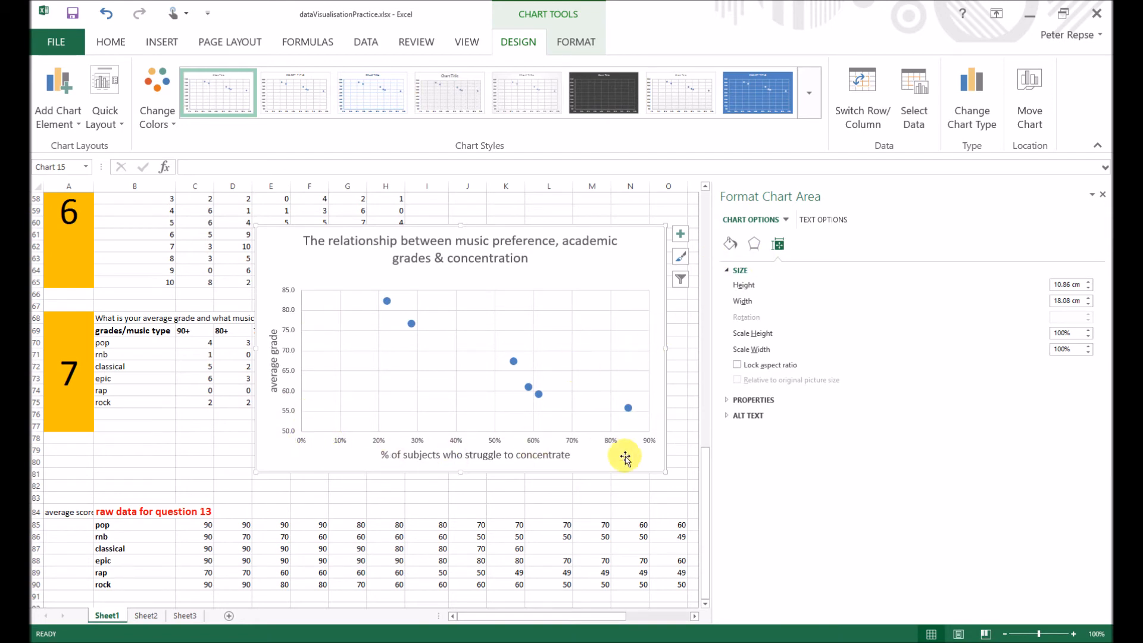
- Set the maximum bound of the vertical value axis to 100
click(785, 219)
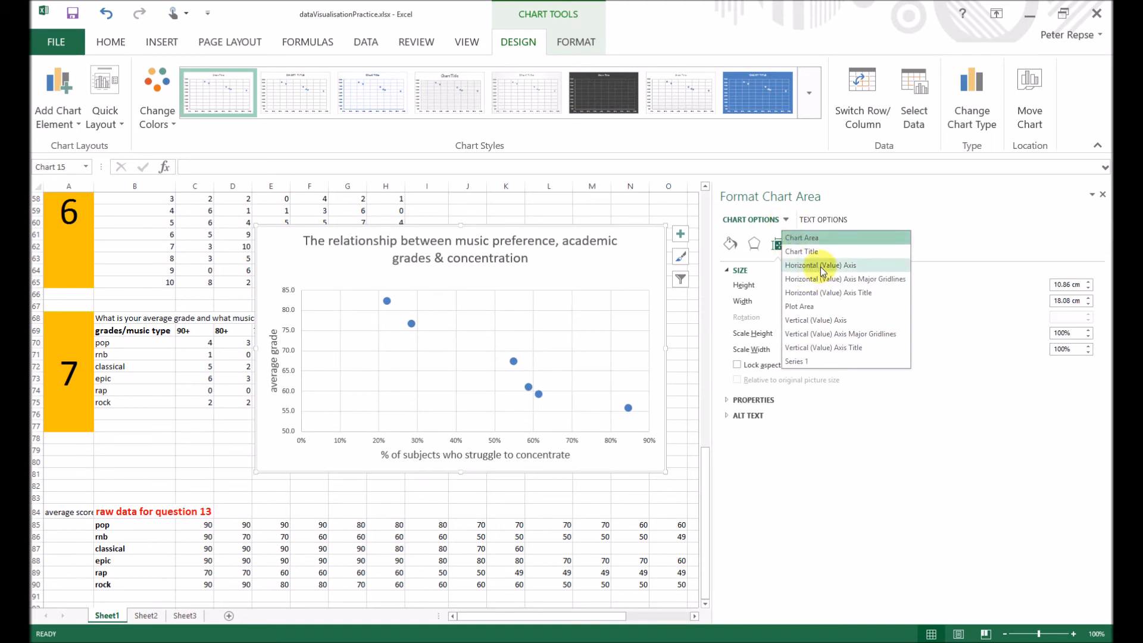
click(813, 320)
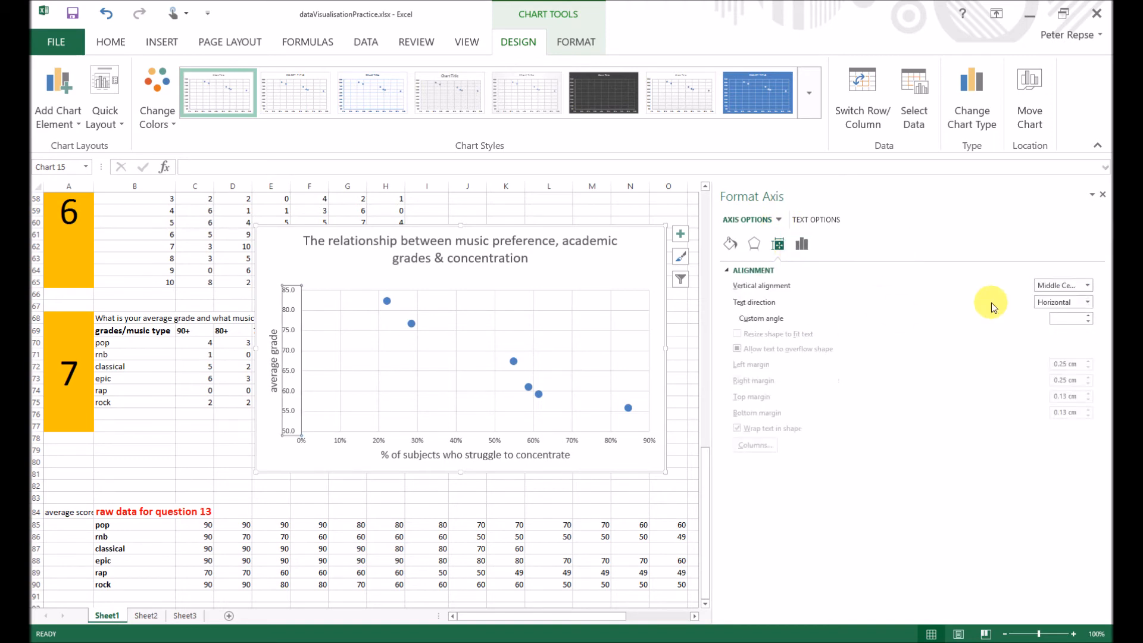
click(802, 244)
click(726, 271)
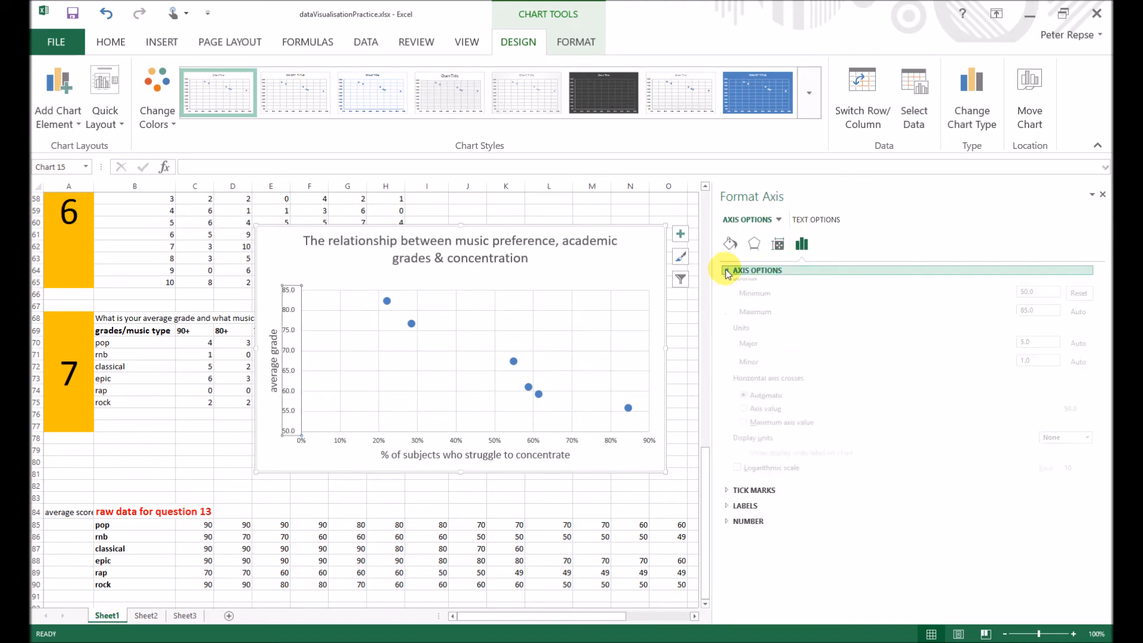
drag(1044, 315, 1019, 323)
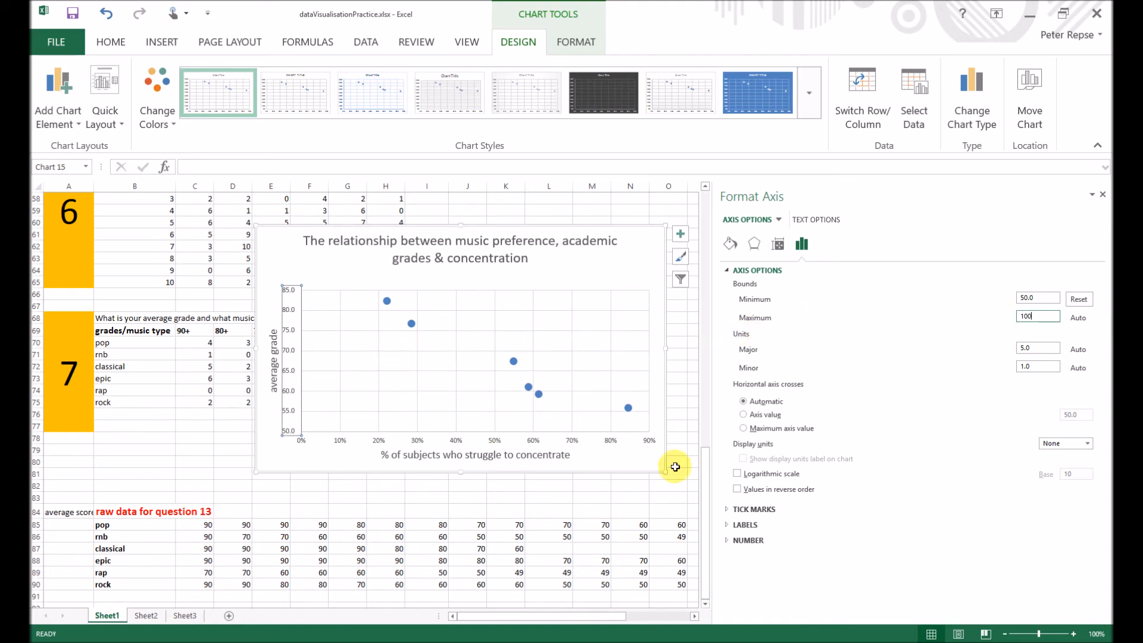
click(613, 462)
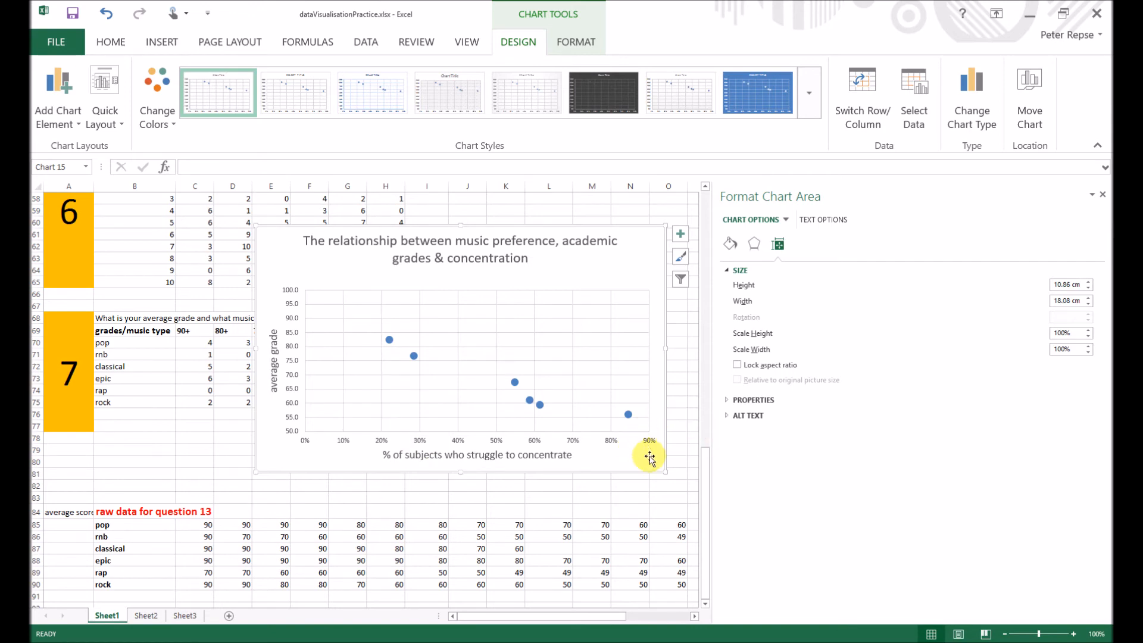
- Set the maximum bound of the horizontal value axis to 1
click(785, 220)
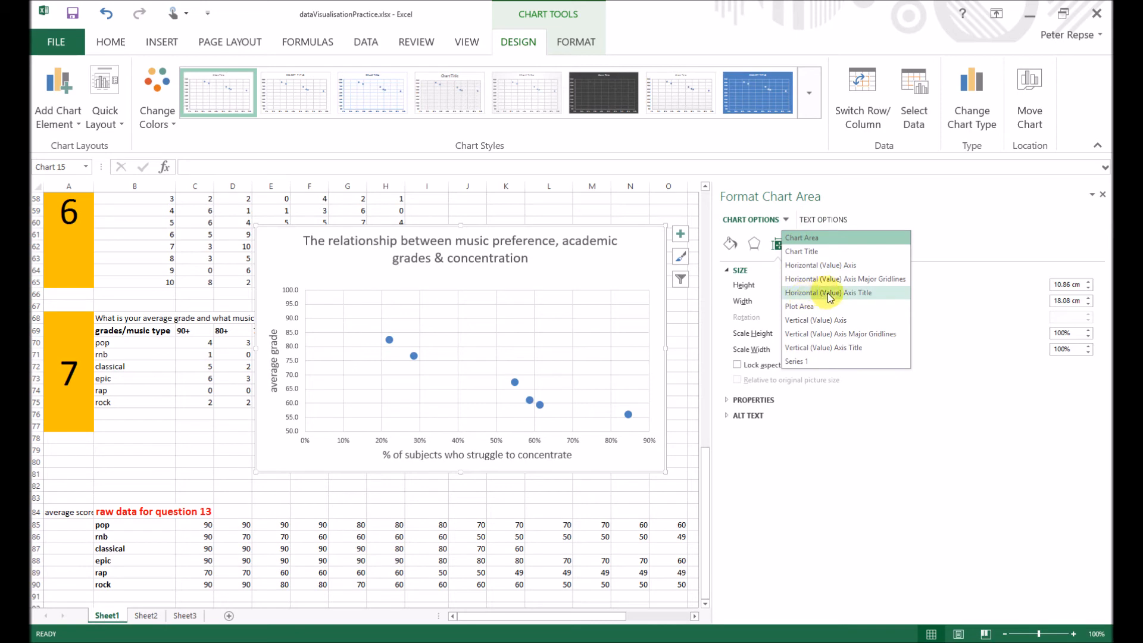
click(834, 265)
click(802, 243)
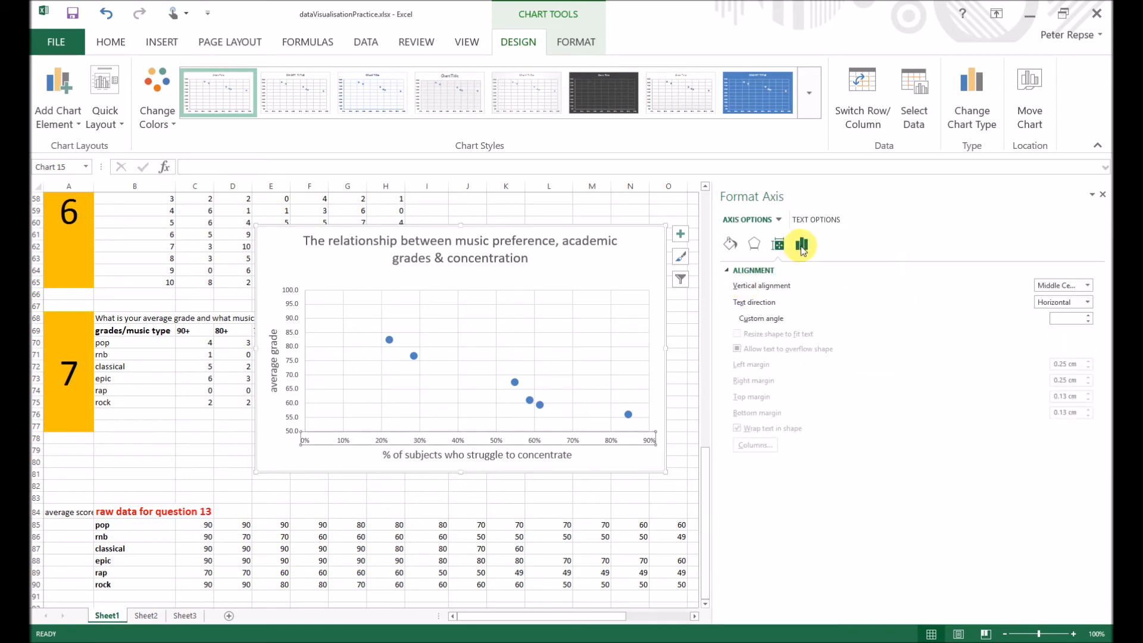
click(729, 271)
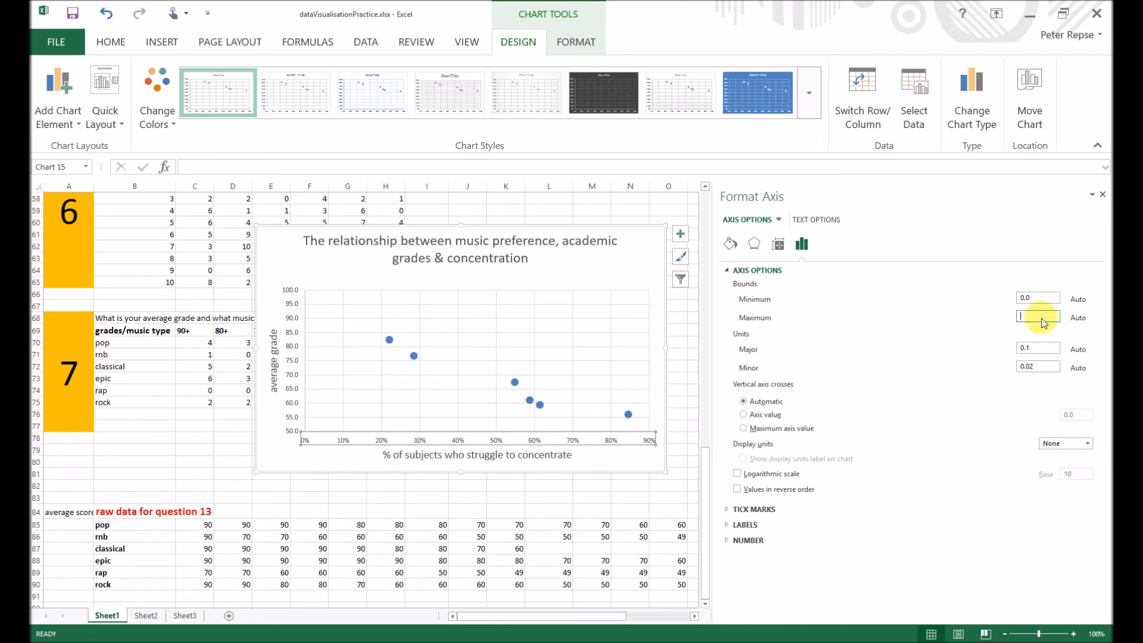
click(1024, 315)
text(1)
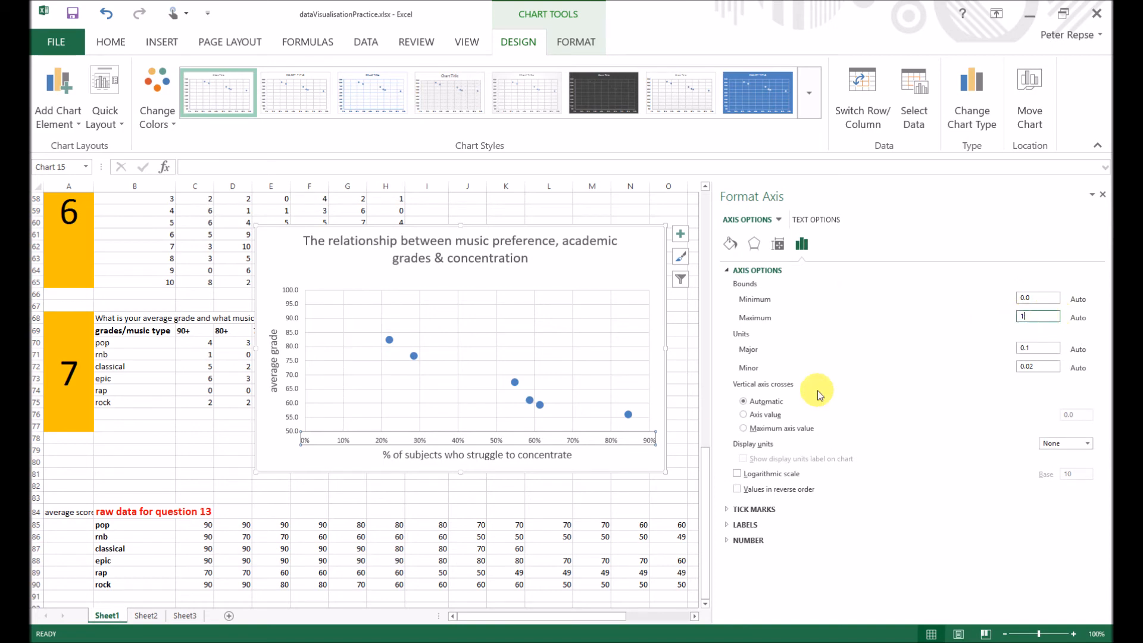
click(626, 463)
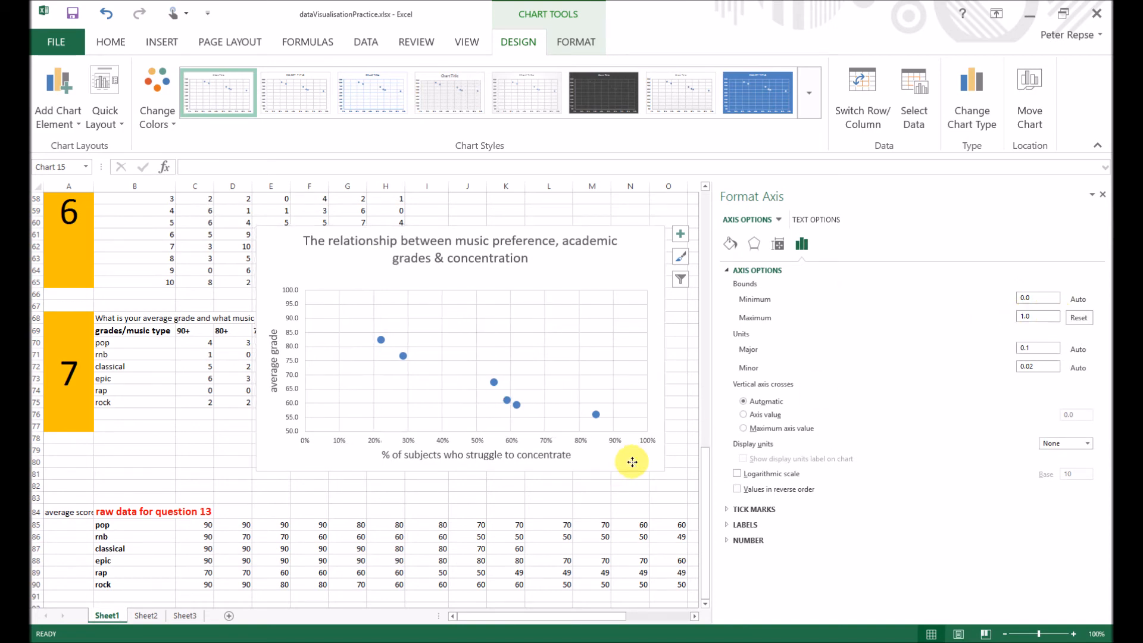
- Close the formatting pane and move the chart beside the average grade column, uncovering the question 7 data
click(630, 496)
click(630, 466)
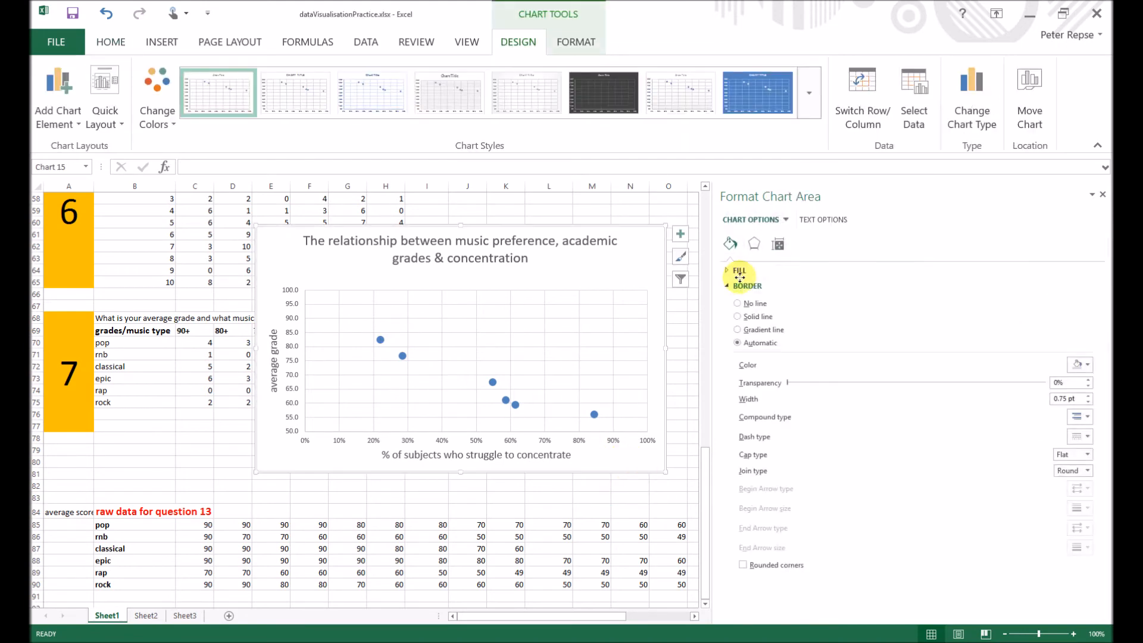
click(1103, 195)
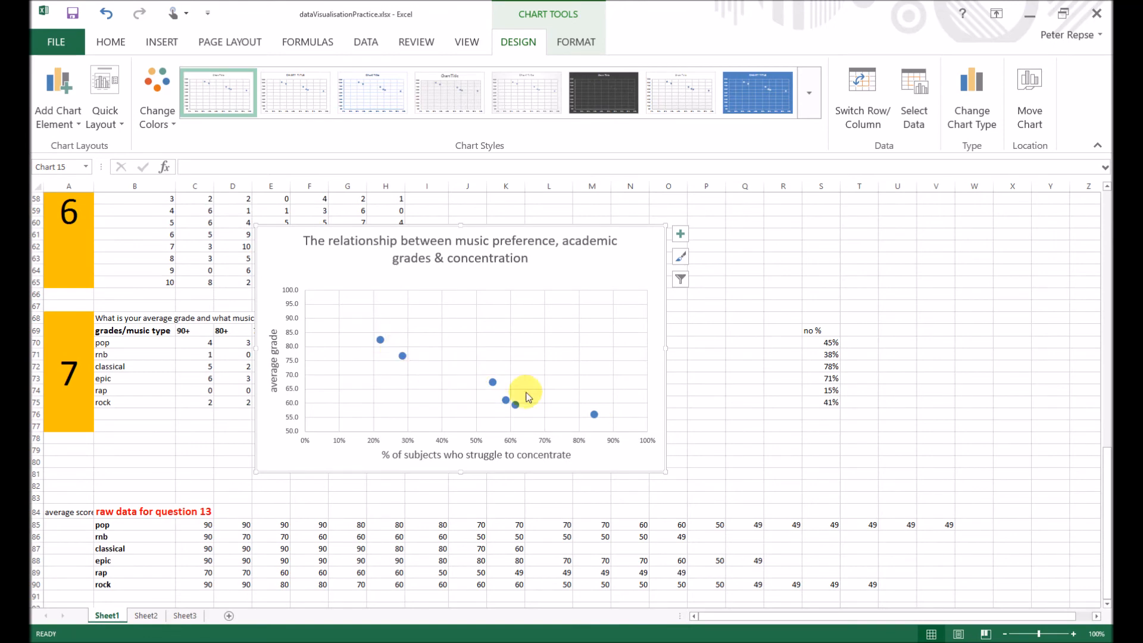
drag(641, 237, 1041, 234)
click(784, 341)
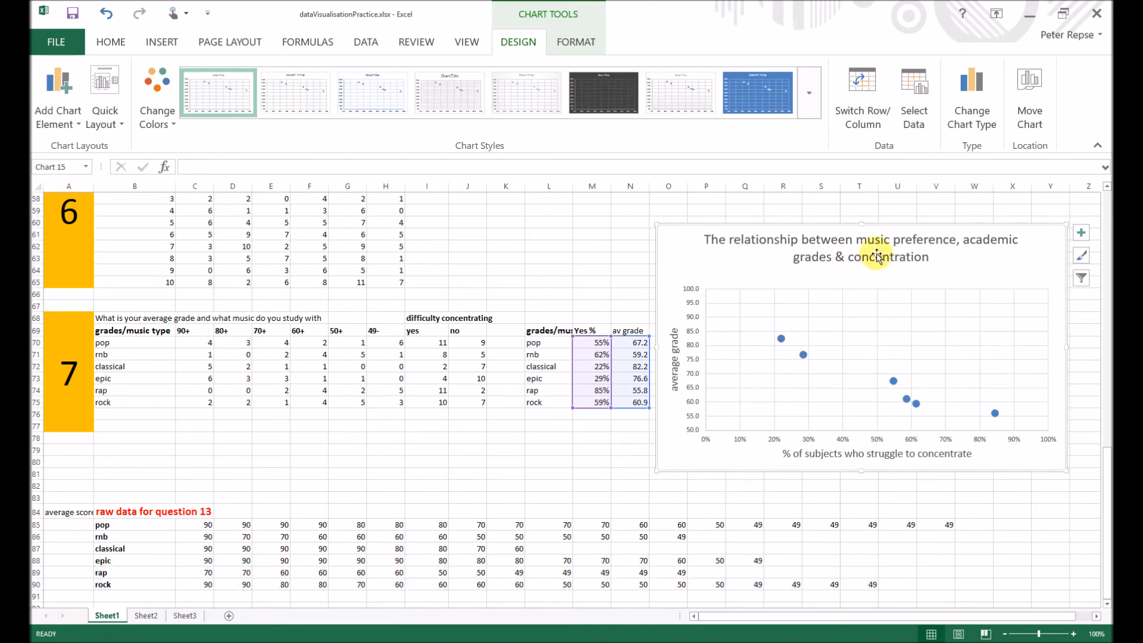
drag(957, 262, 974, 259)
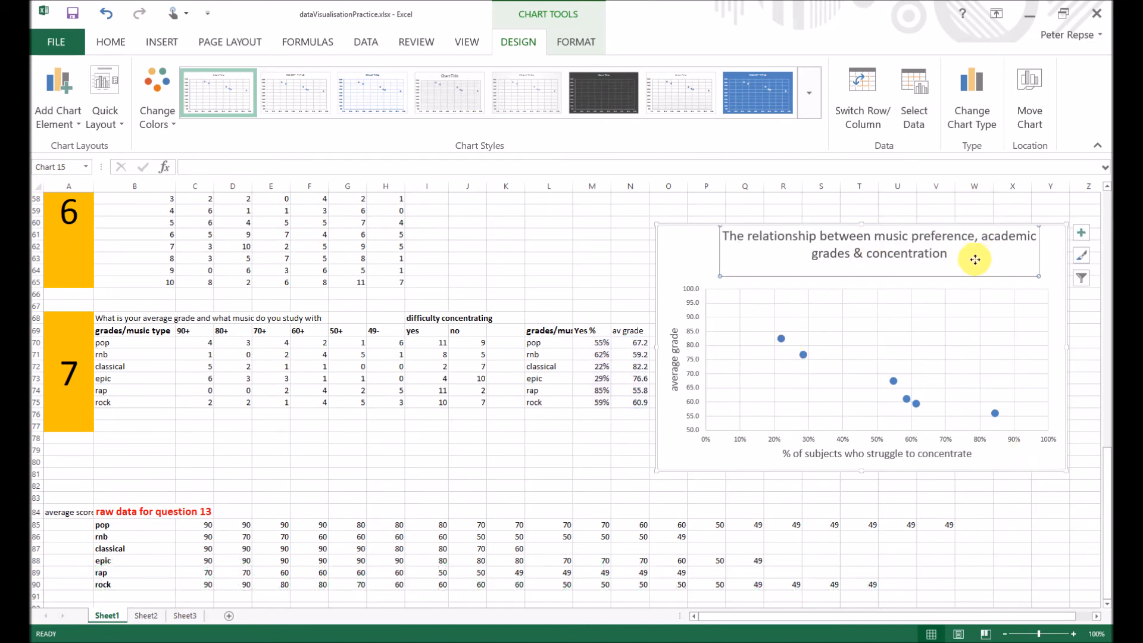
key(ctrl+z)
click(1037, 270)
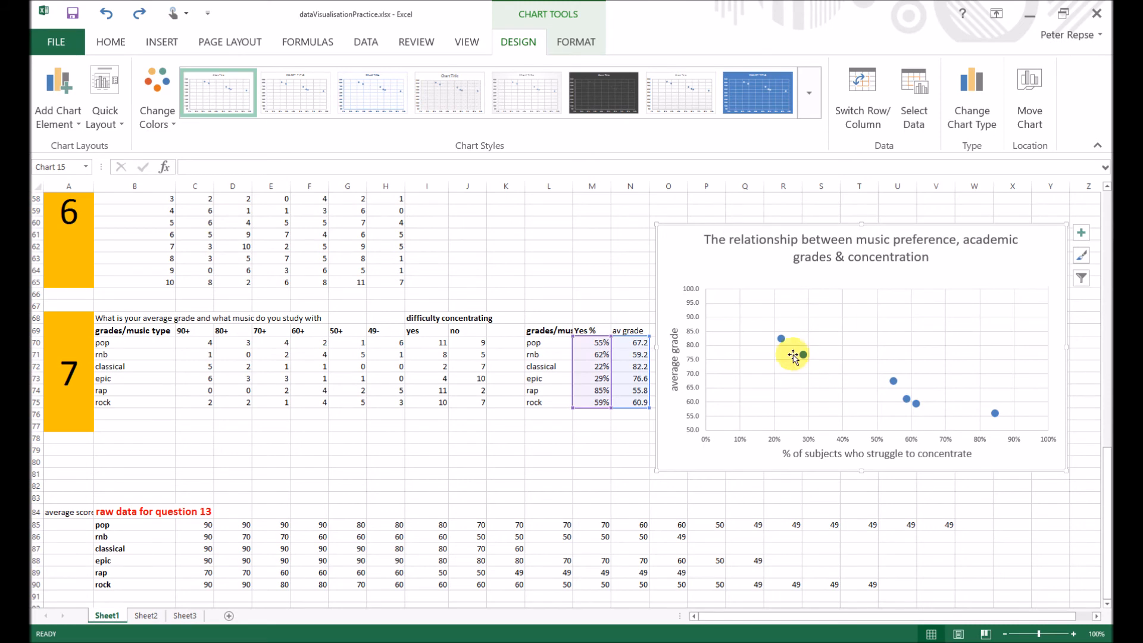
- Fill the classical data point (22%) with red and the epic data point (29%) with orange
click(782, 339)
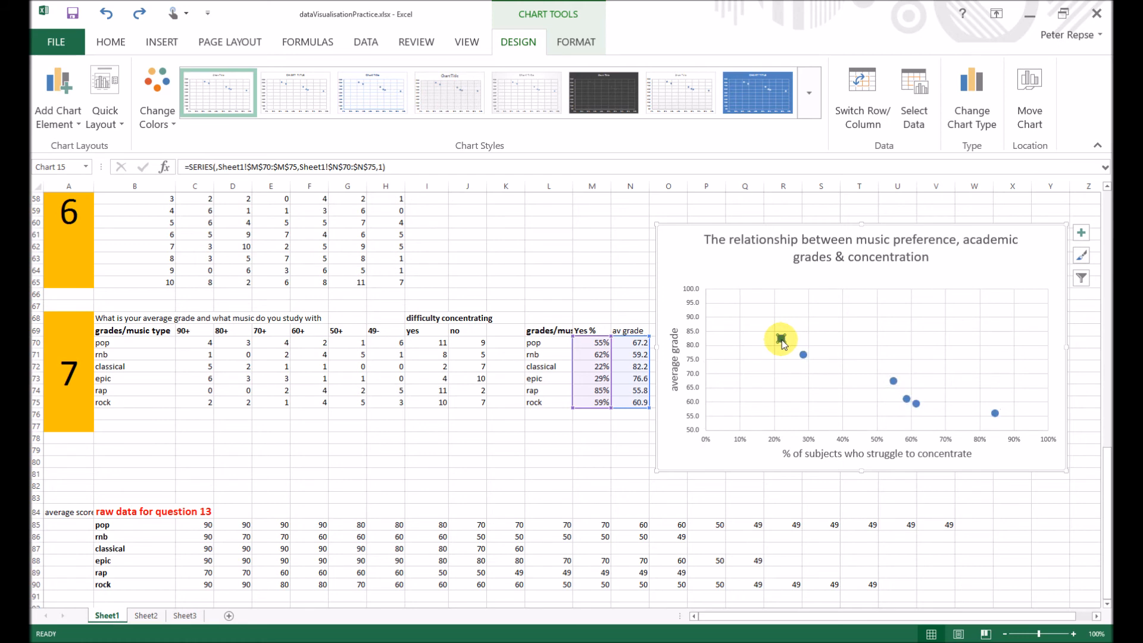
click(106, 40)
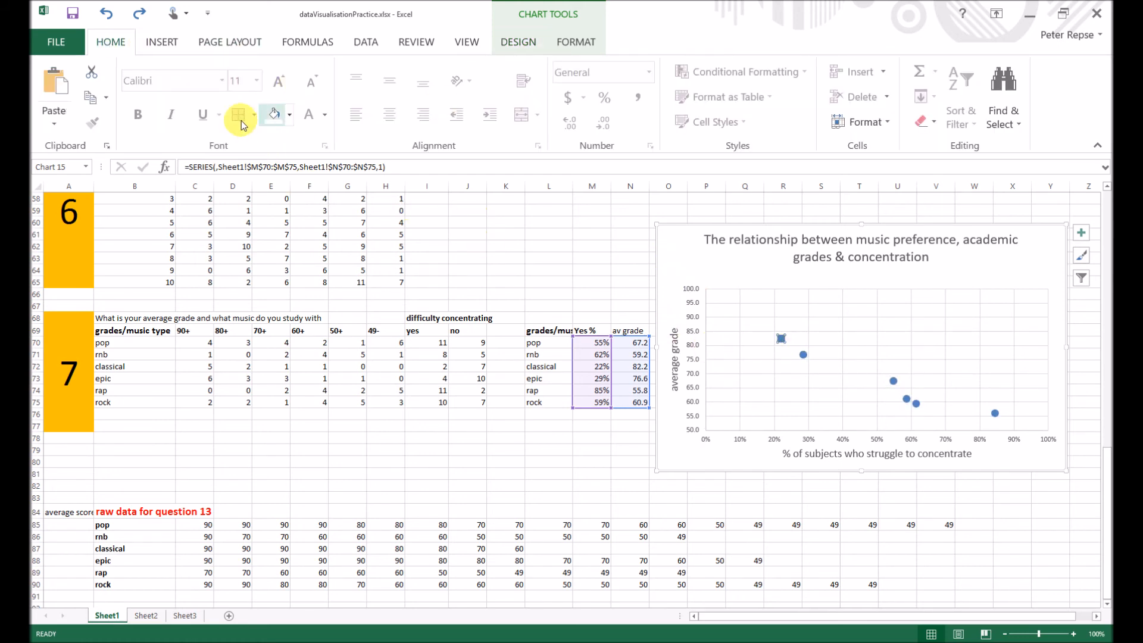
click(289, 115)
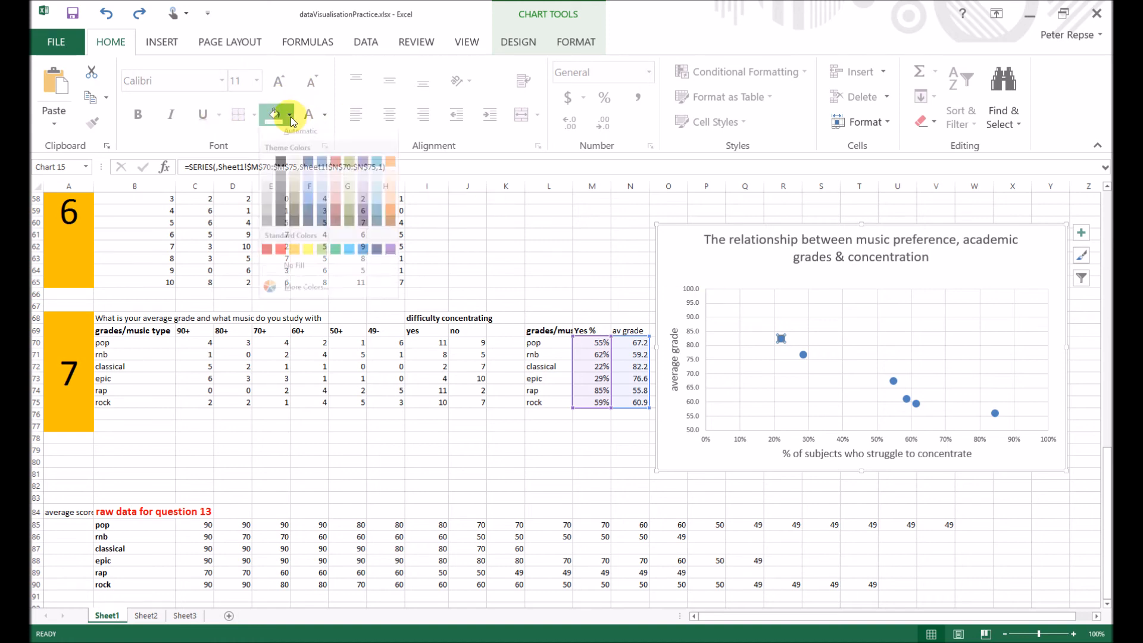
click(280, 256)
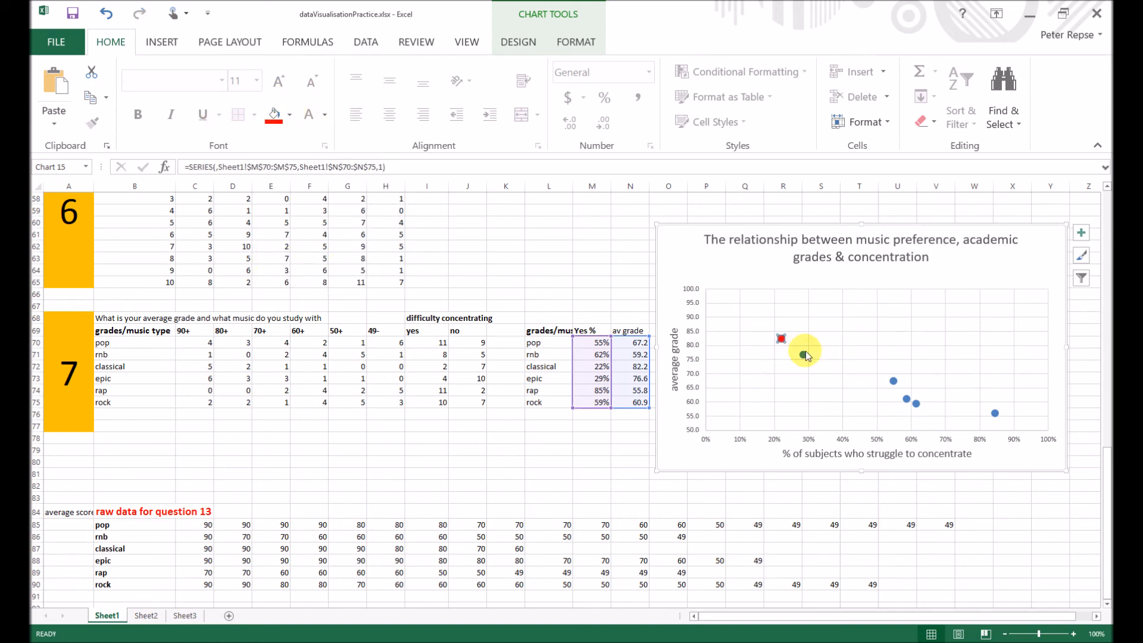
click(290, 115)
click(298, 256)
- Fill the pop data point (55%) with yellow and the rock data point (59%) with light green
click(894, 381)
click(906, 399)
click(290, 115)
click(321, 256)
- Fill the rnb data point (62%) with purple and the rap data point (85%) with Aqua, Accent 5
click(916, 404)
click(290, 115)
click(391, 256)
click(995, 413)
click(290, 116)
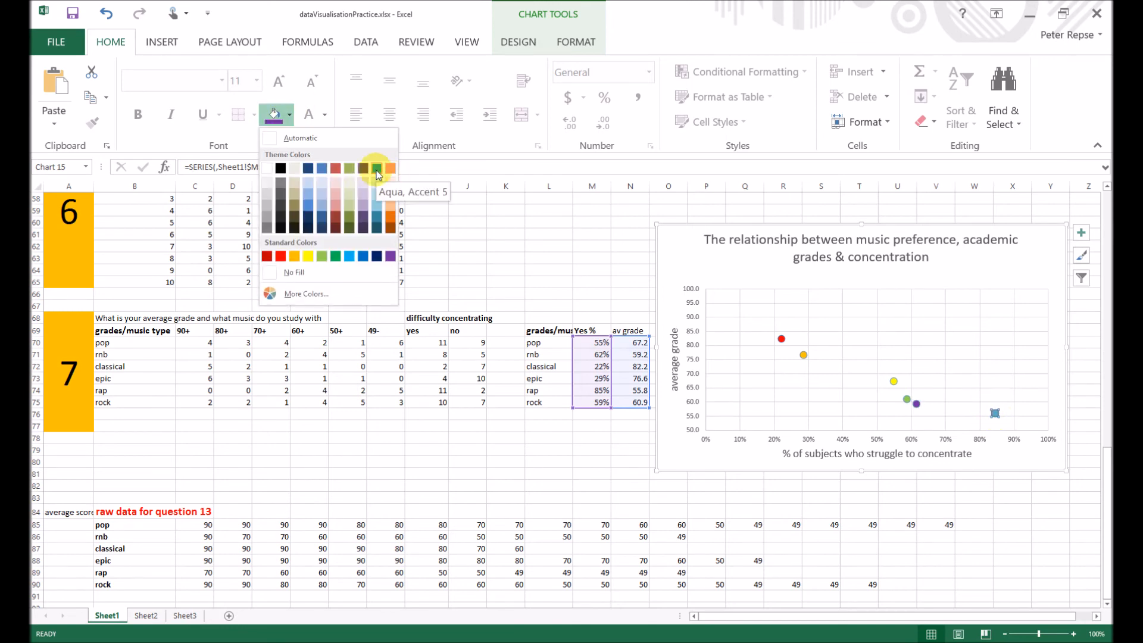
click(376, 168)
click(995, 421)
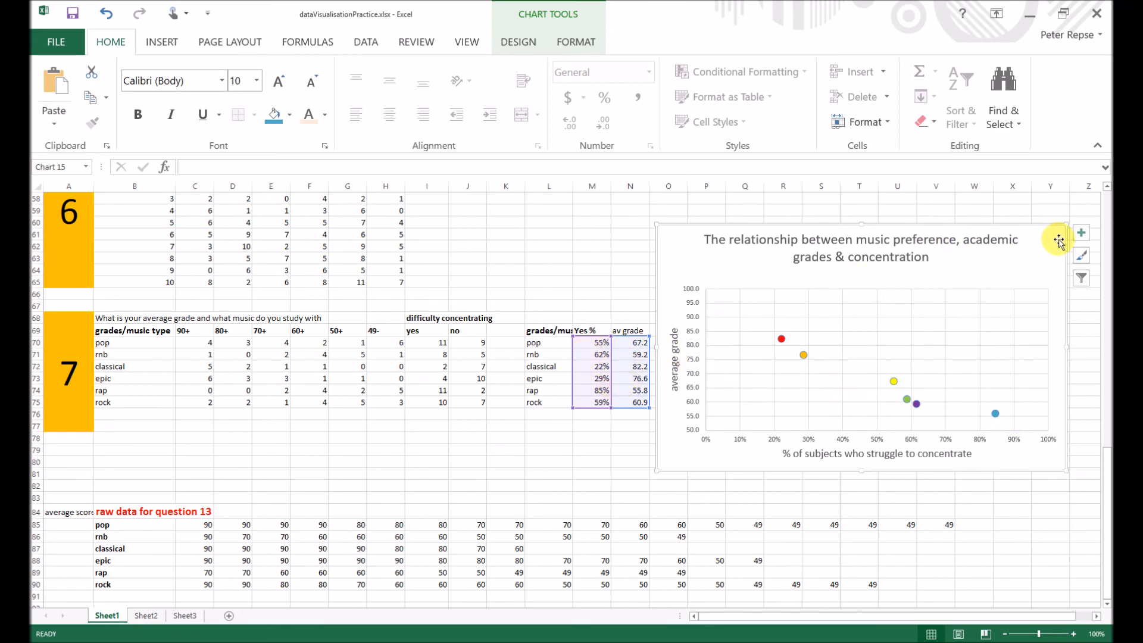
- Add a legend to the scatter chart and nudge the chart slightly up toward the average grade column
click(1082, 236)
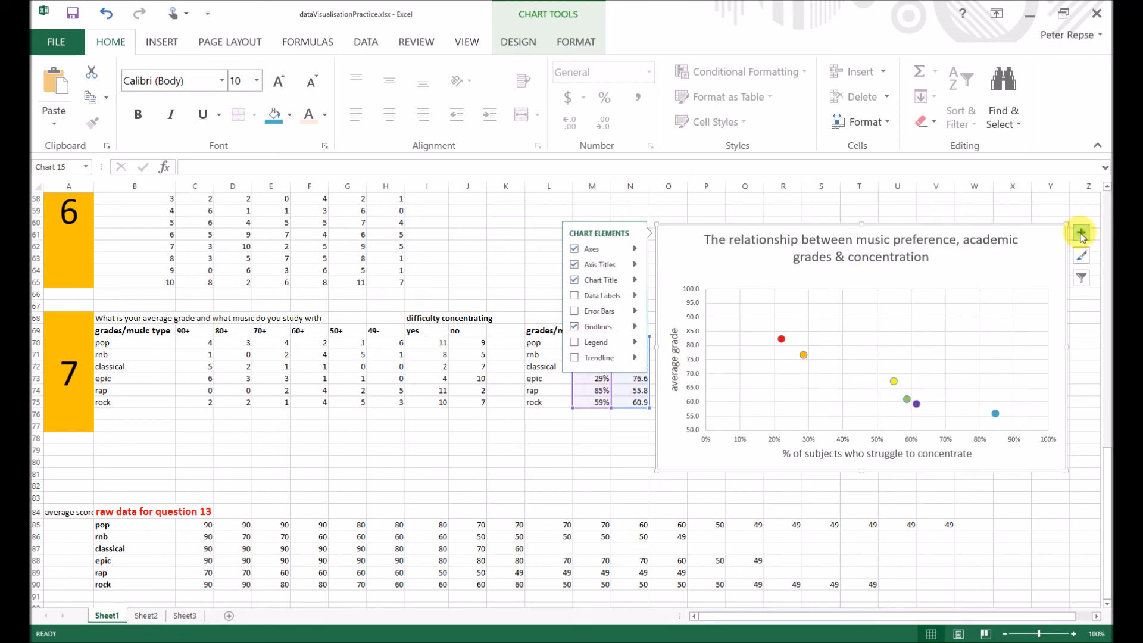
click(597, 344)
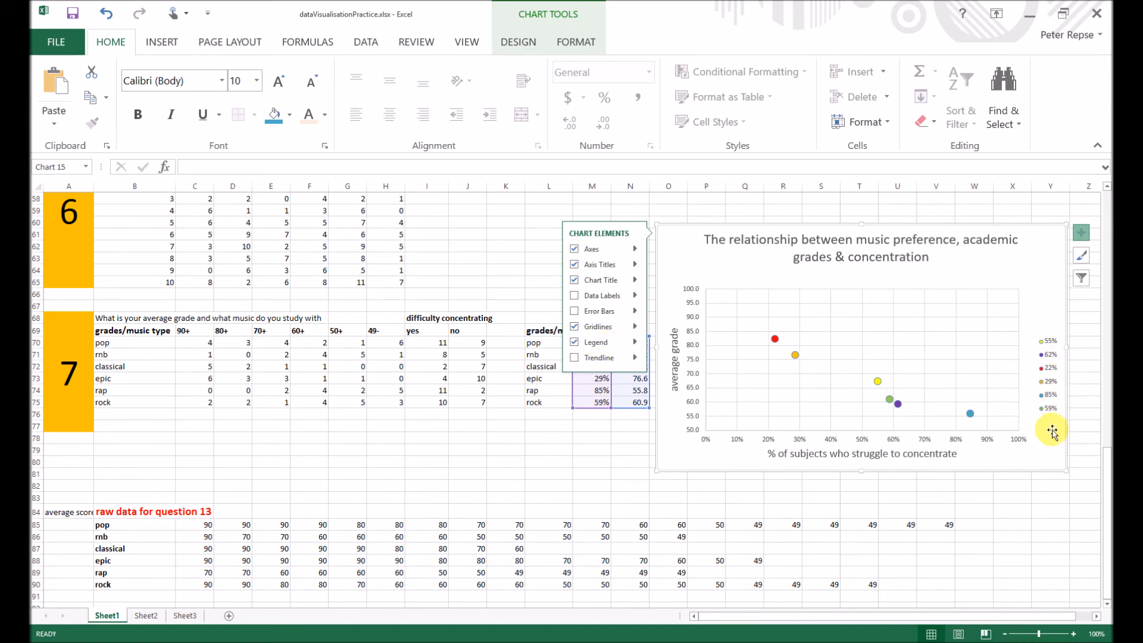
mouse_move(1033, 238)
mouse_down()
mouse_move(1010, 238)
mouse_move(1040, 244)
mouse_move(1023, 235)
mouse_up()
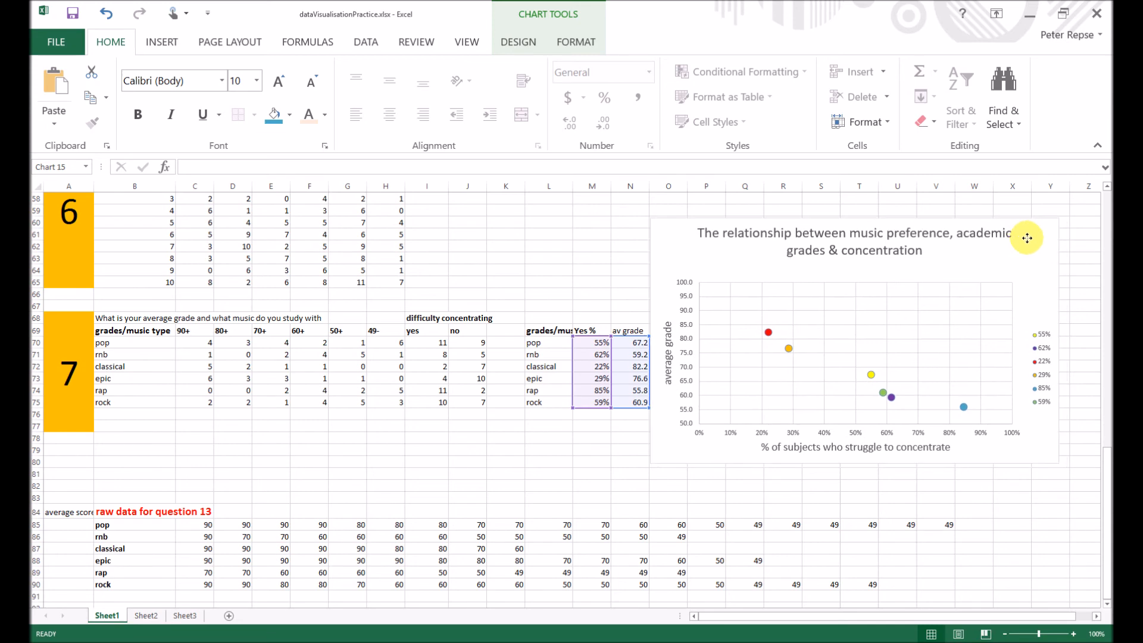
- Increase the legend's font size to 16 and move the legend slightly up and closer to the plot area
click(1043, 336)
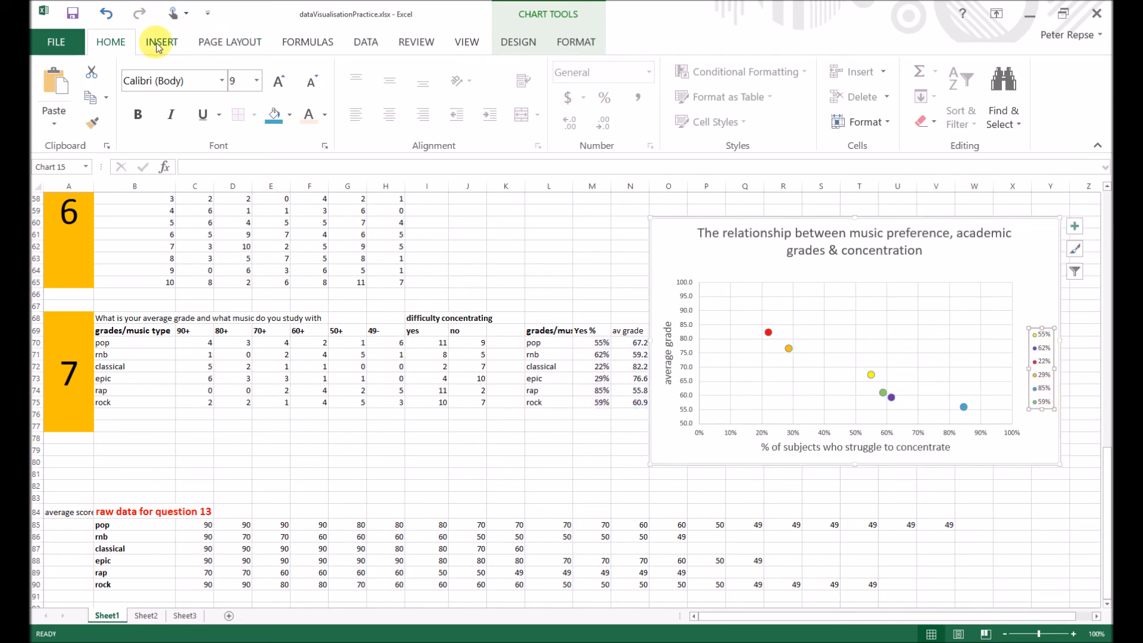
click(277, 85)
click(277, 86)
click(277, 85)
click(277, 85)
click(277, 85)
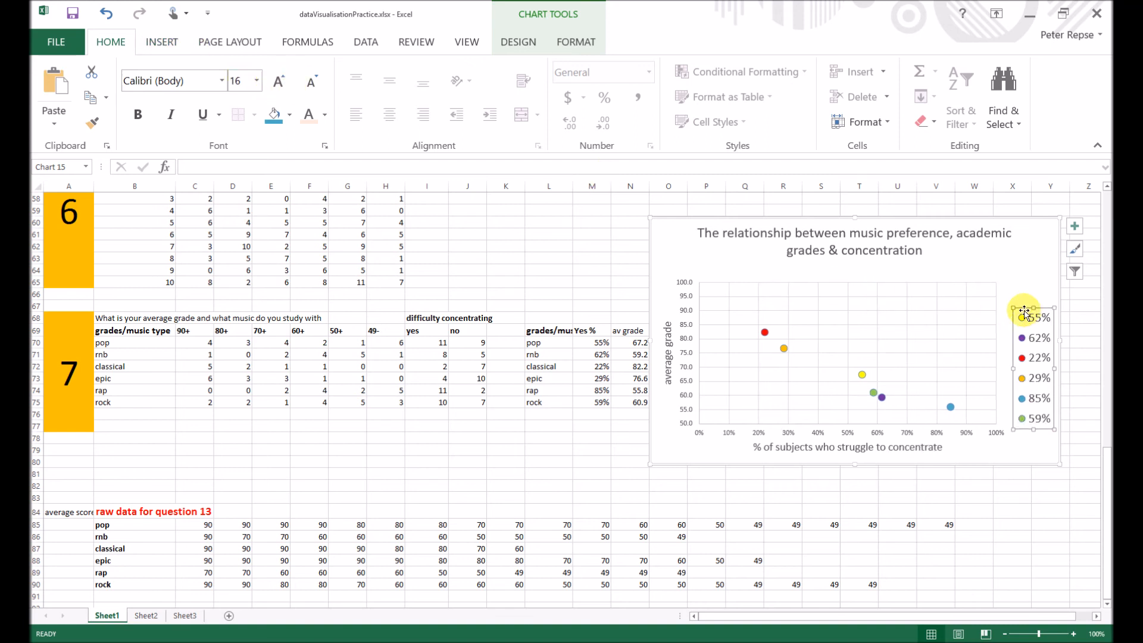
drag(1016, 301, 1010, 293)
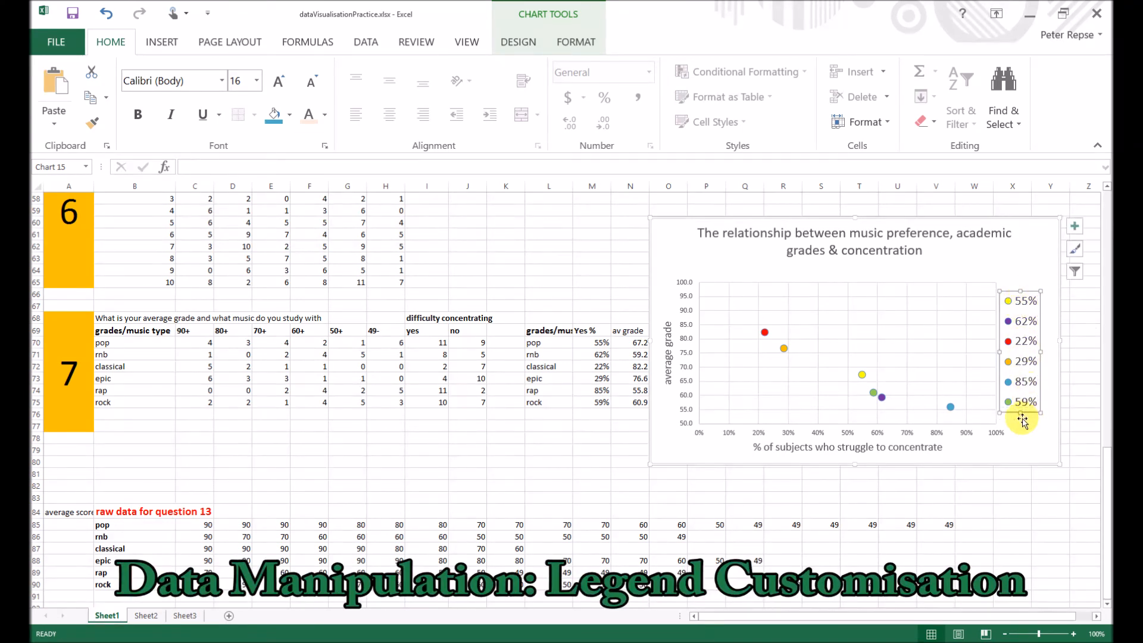
click(1015, 436)
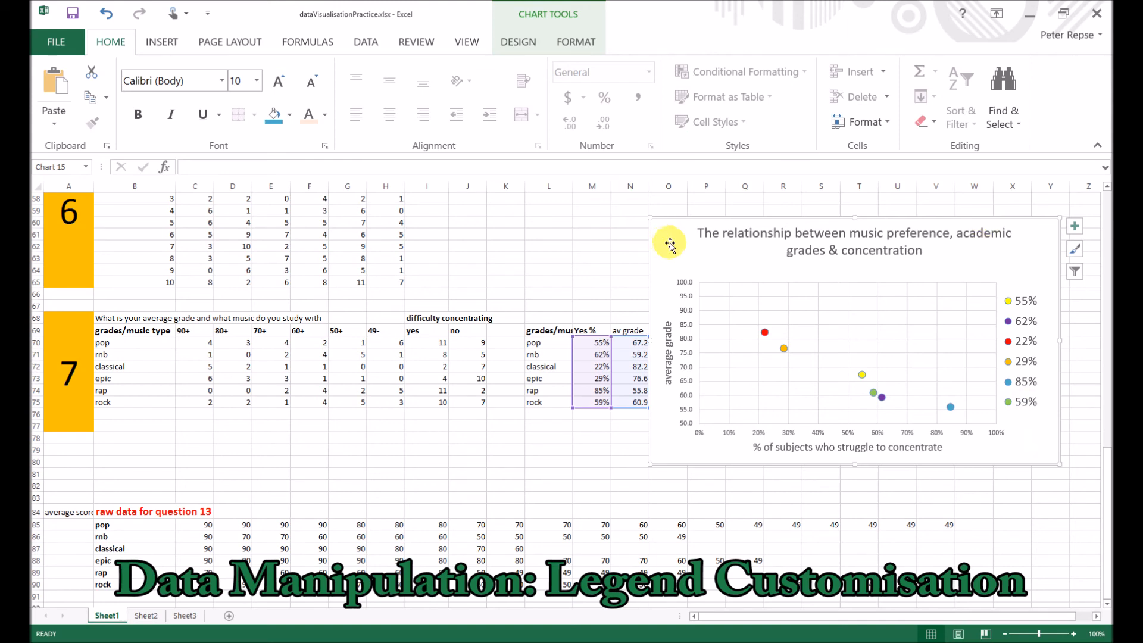
- Move the chart clear of the music-type summary columns and insert a text box listing Pop, RnB, Classical, Epic, Rap and Rock on separate lines
mouse_move(691, 249)
mouse_down()
mouse_move(732, 258)
mouse_move(469, 230)
mouse_up()
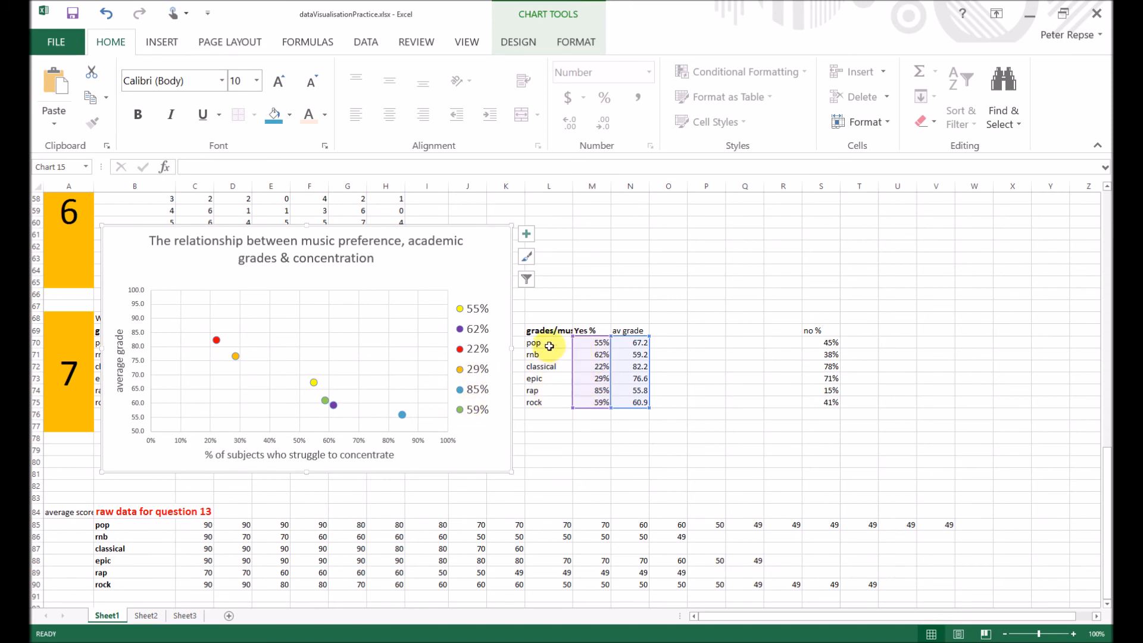
drag(550, 344, 554, 356)
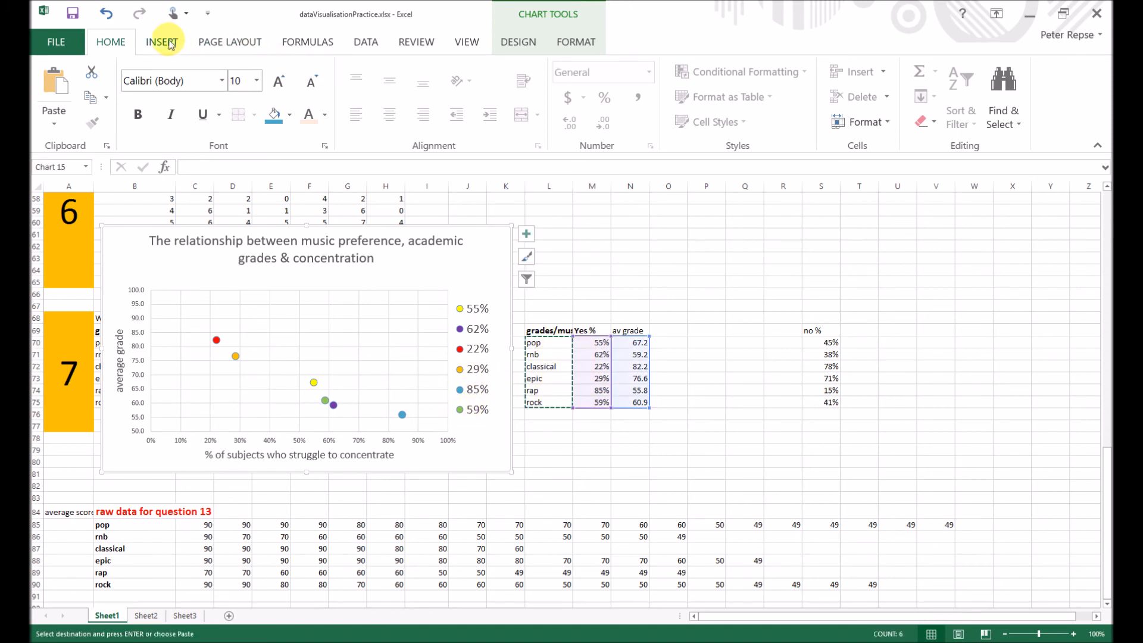
click(174, 40)
click(990, 116)
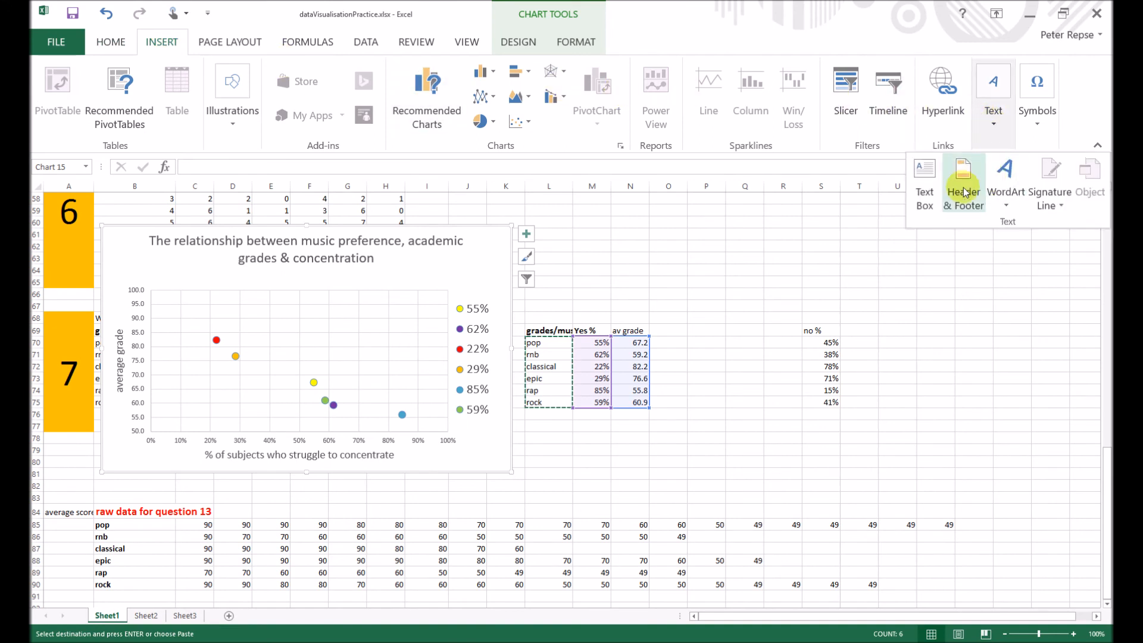
click(926, 188)
drag(742, 276, 588, 437)
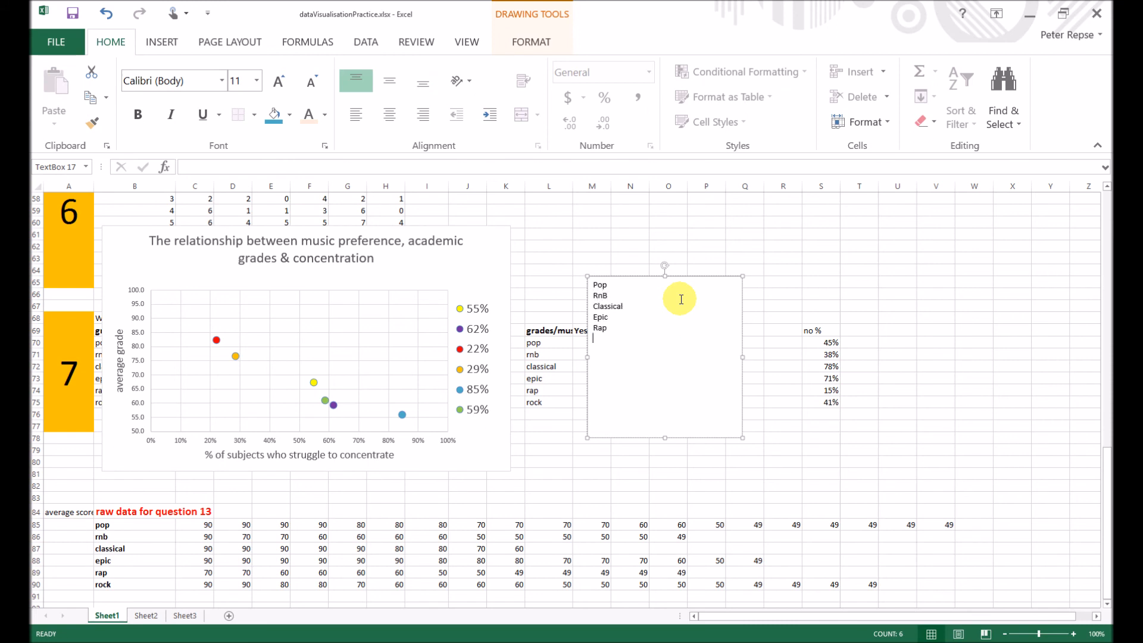
text(Rock)
- Increase the music-type text to font size 20 and place the text box over the legend's percentages, beside the coloured markers
drag(649, 346, 582, 281)
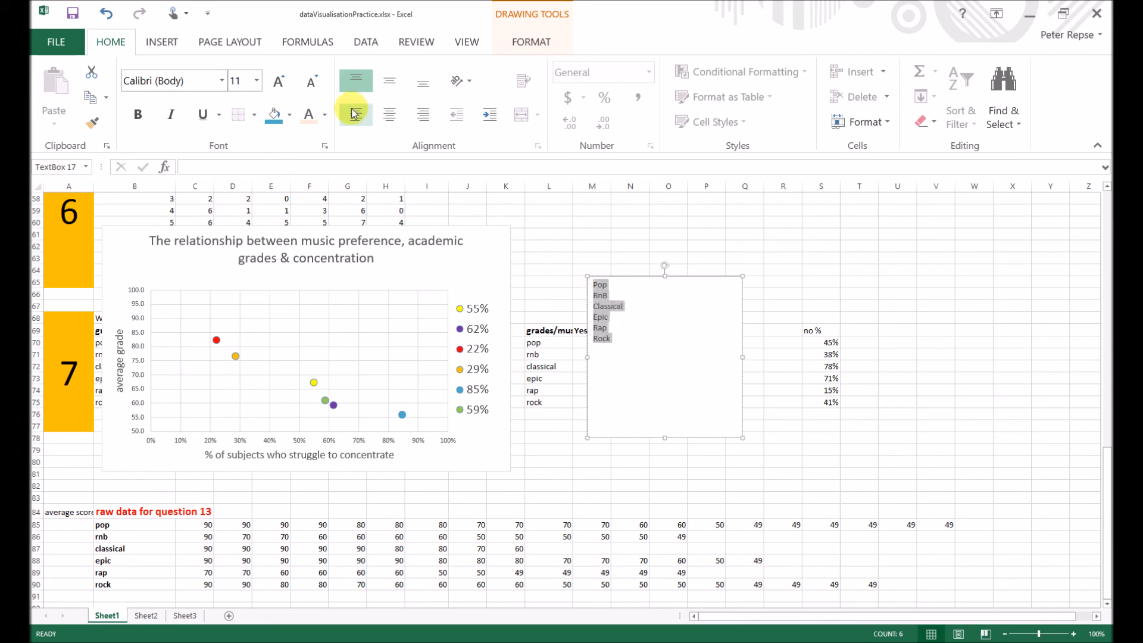
click(279, 82)
click(279, 82)
click(279, 82)
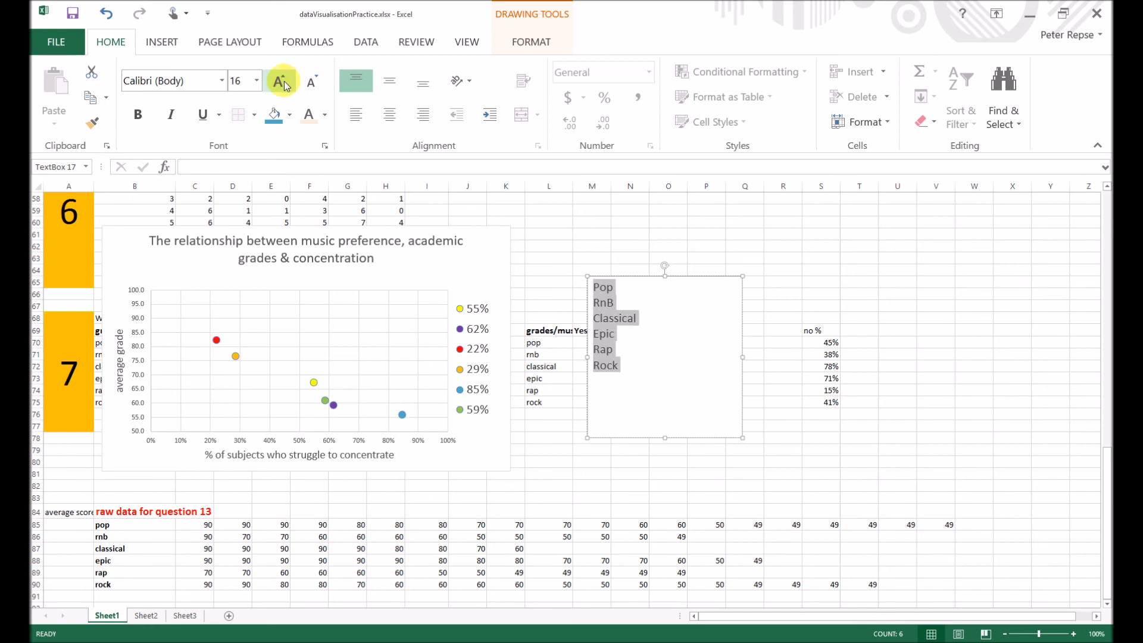
click(279, 81)
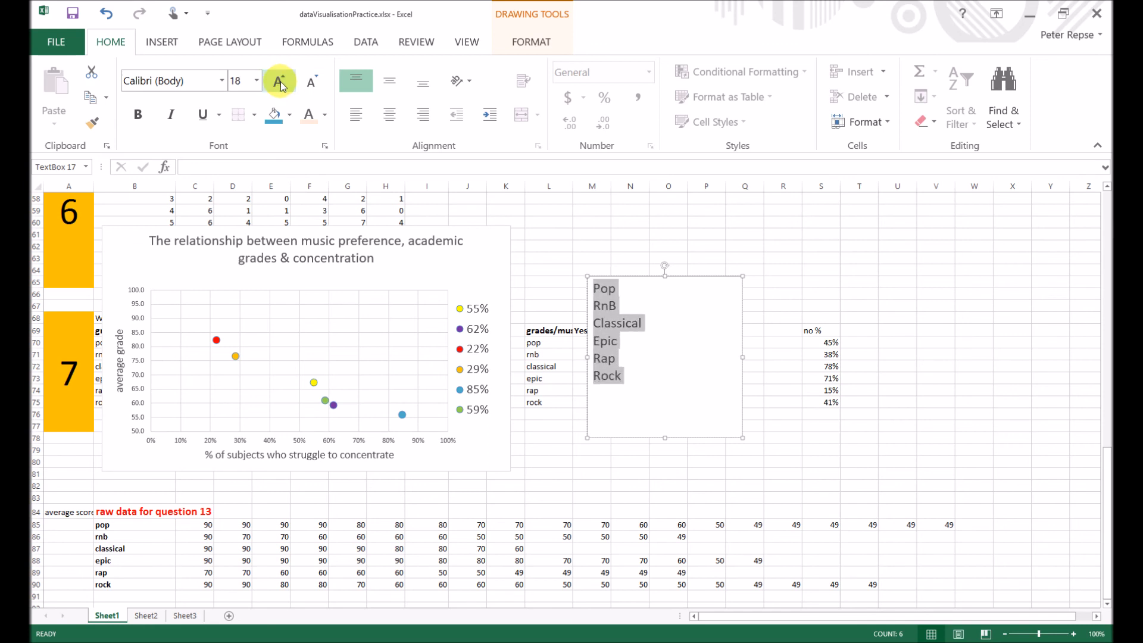
click(281, 85)
drag(650, 275, 527, 295)
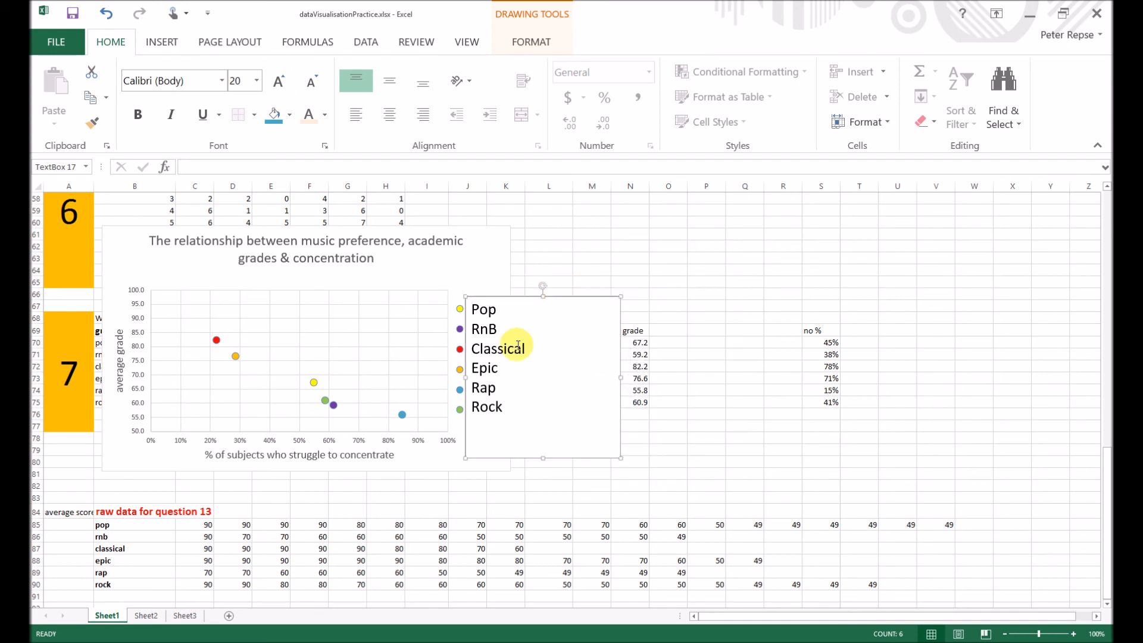
- Try the music-type labels at font size 24, return them to 20, and shift the text box to line up with the legend markers
key(ctrl+a)
click(278, 81)
click(279, 80)
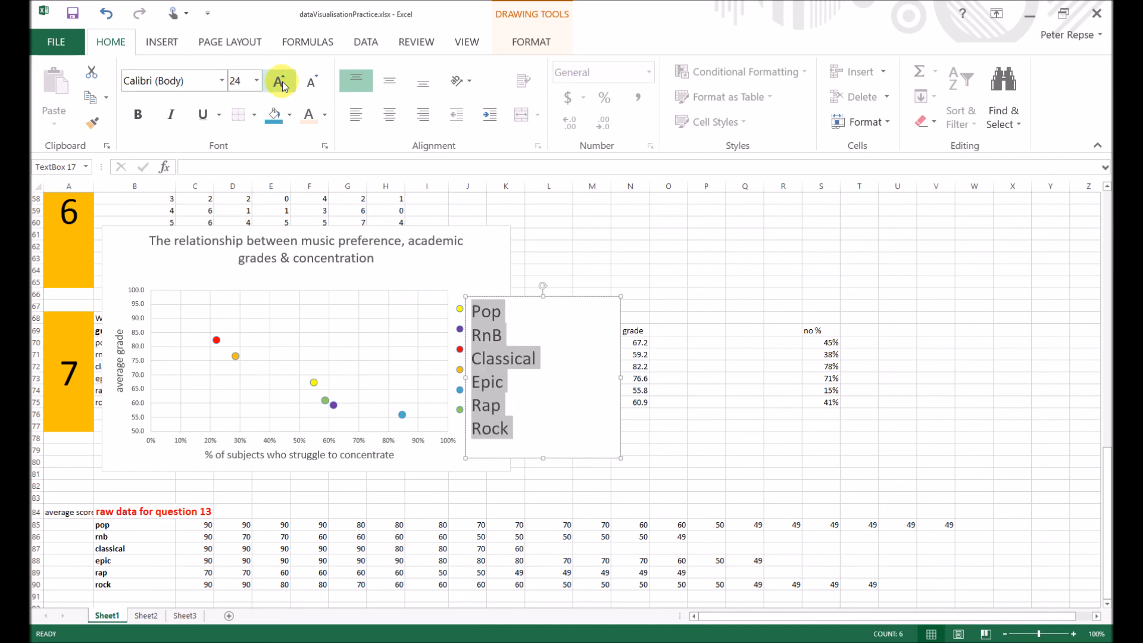
drag(529, 296, 529, 290)
key(ctrl+a)
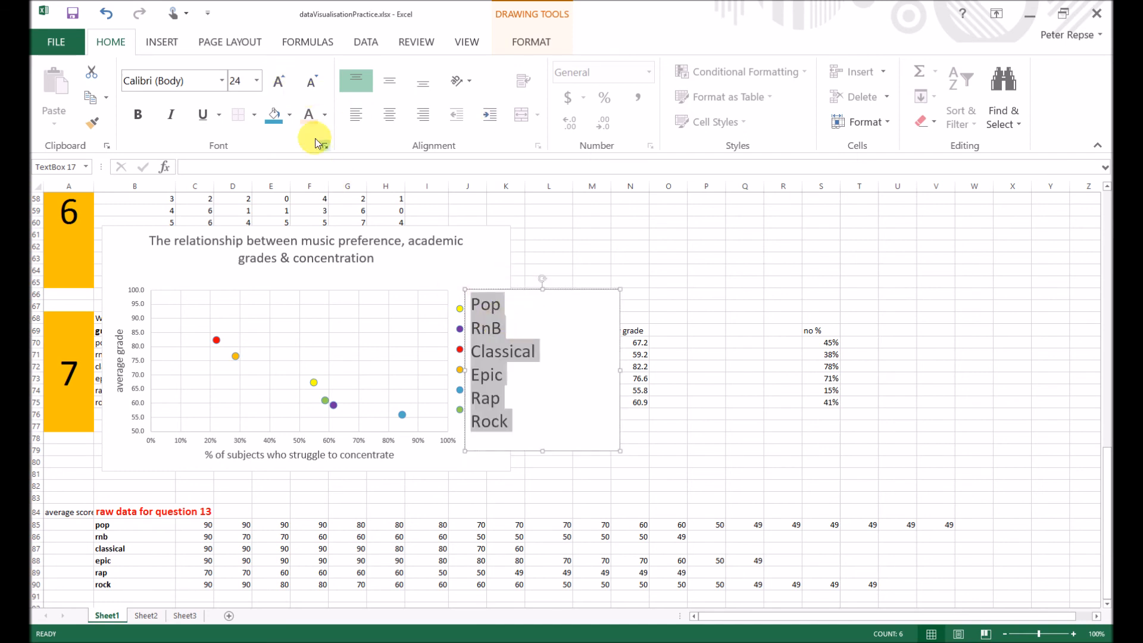
click(246, 87)
text(20)
key(Return)
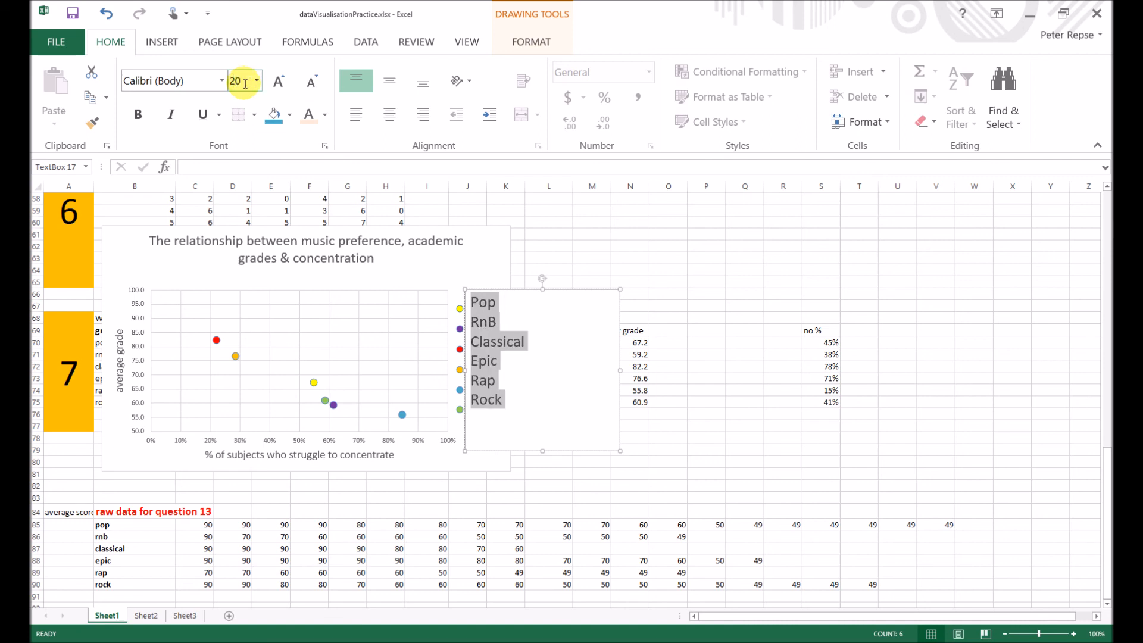
drag(519, 292, 521, 300)
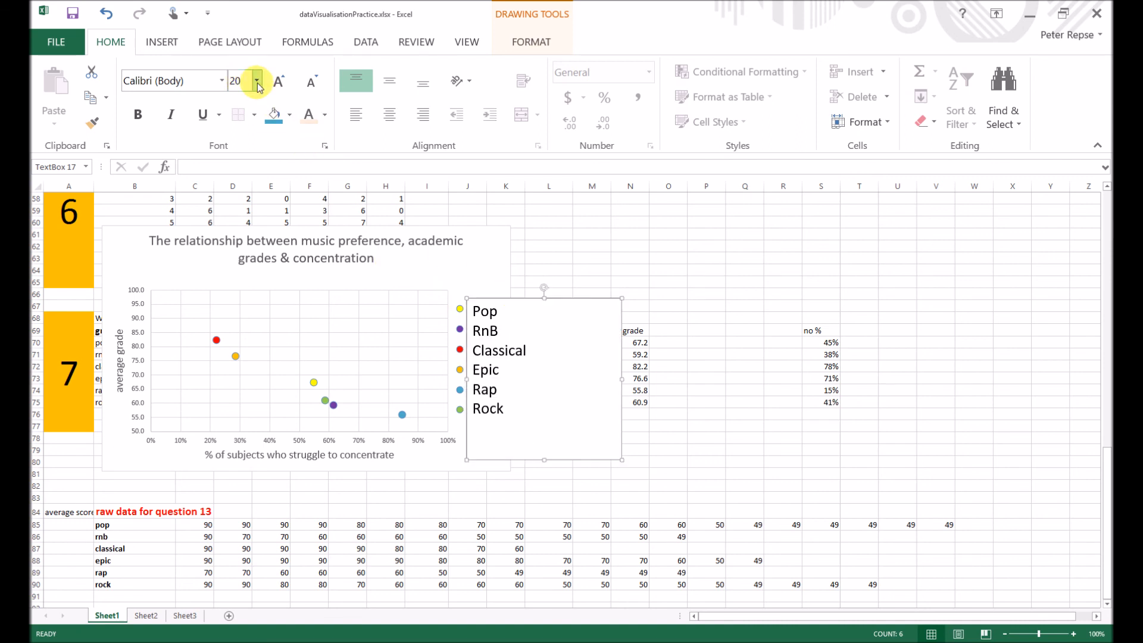
- Set the music-type labels to font size 22 and nudge the text box up so each name lines up with its legend marker
text(22)
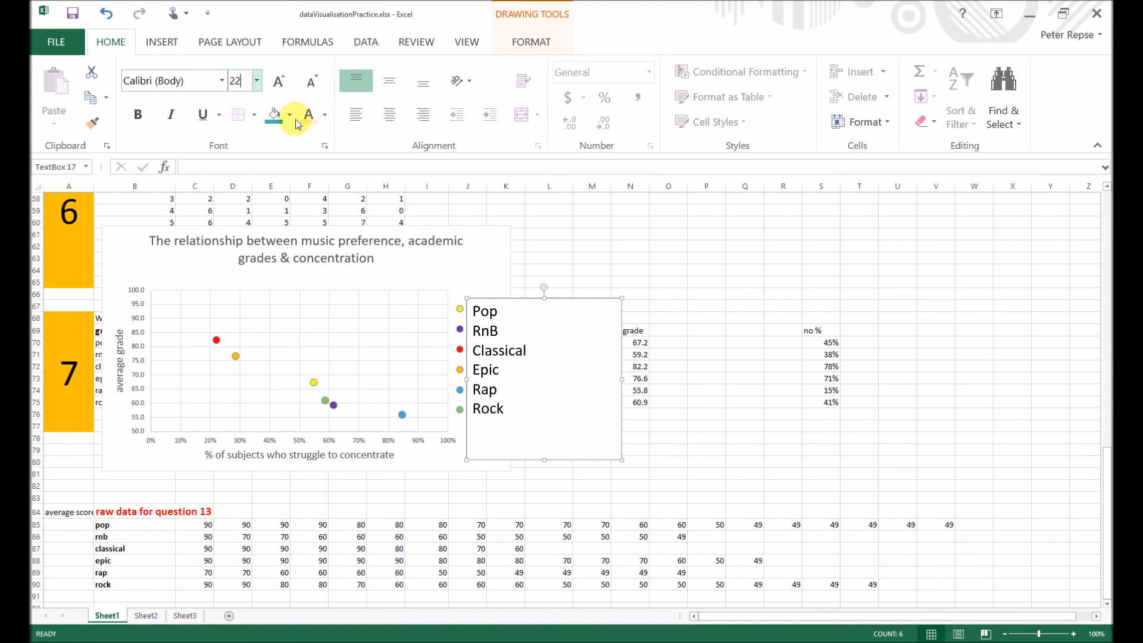
click(532, 368)
click(529, 357)
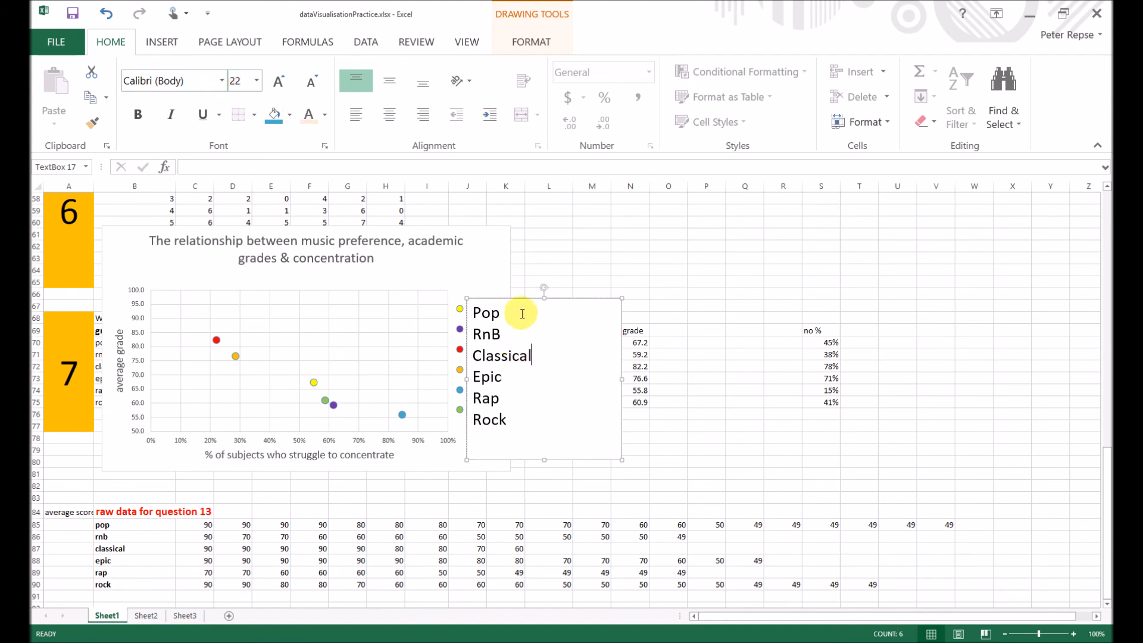
drag(520, 299, 517, 292)
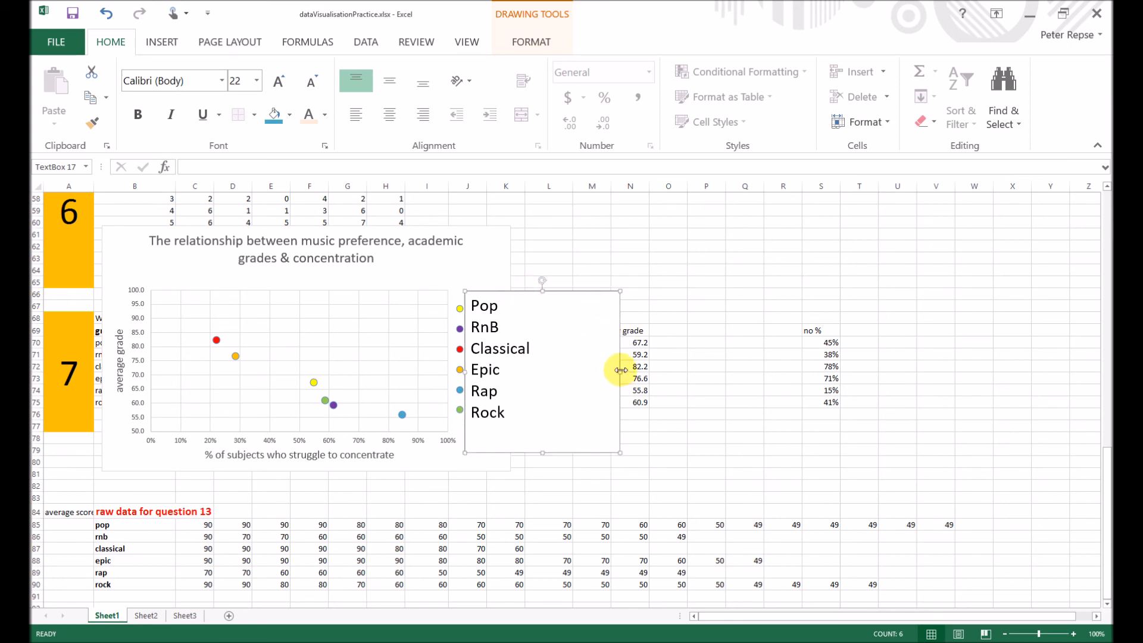
- Narrow the music-type text box to about 3.7 cm wide and remove its outline
drag(621, 370, 548, 370)
click(498, 262)
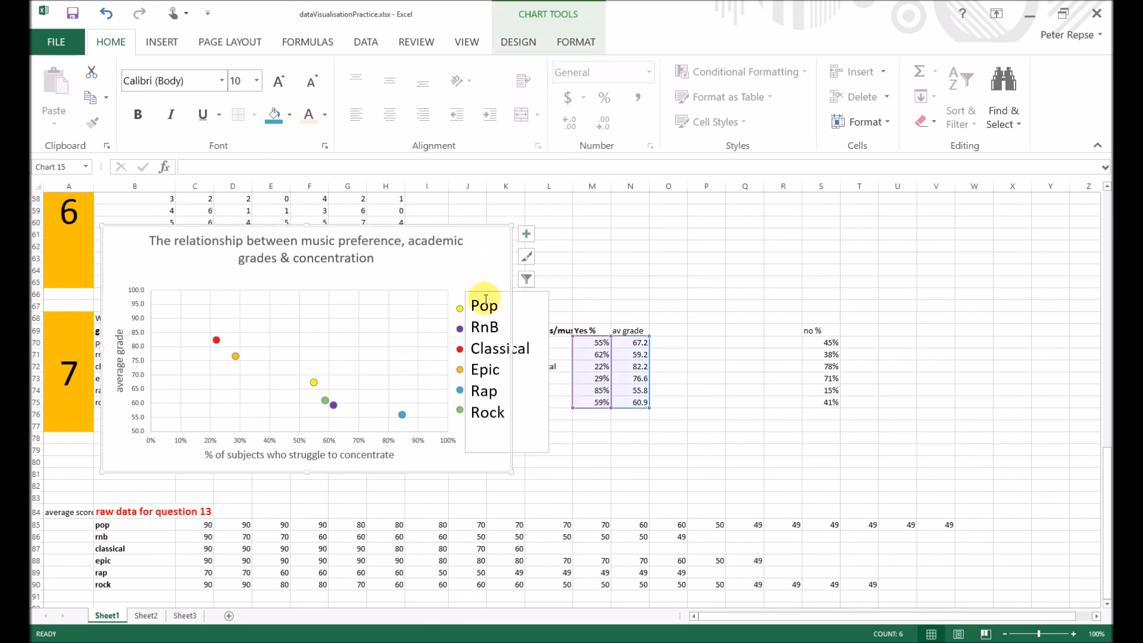
click(528, 451)
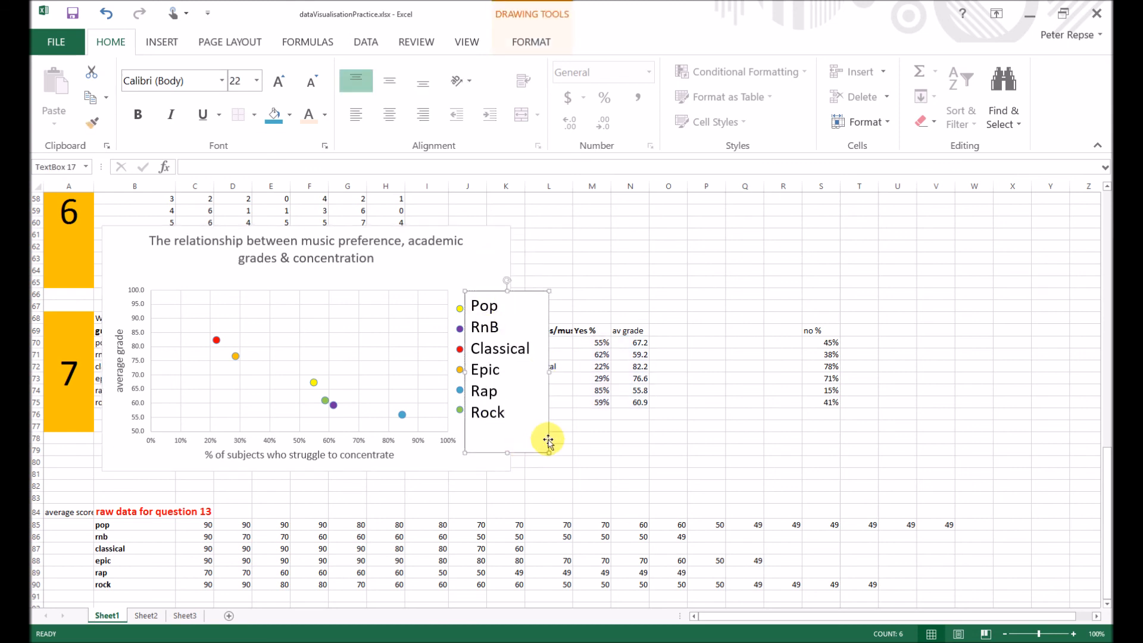
click(527, 39)
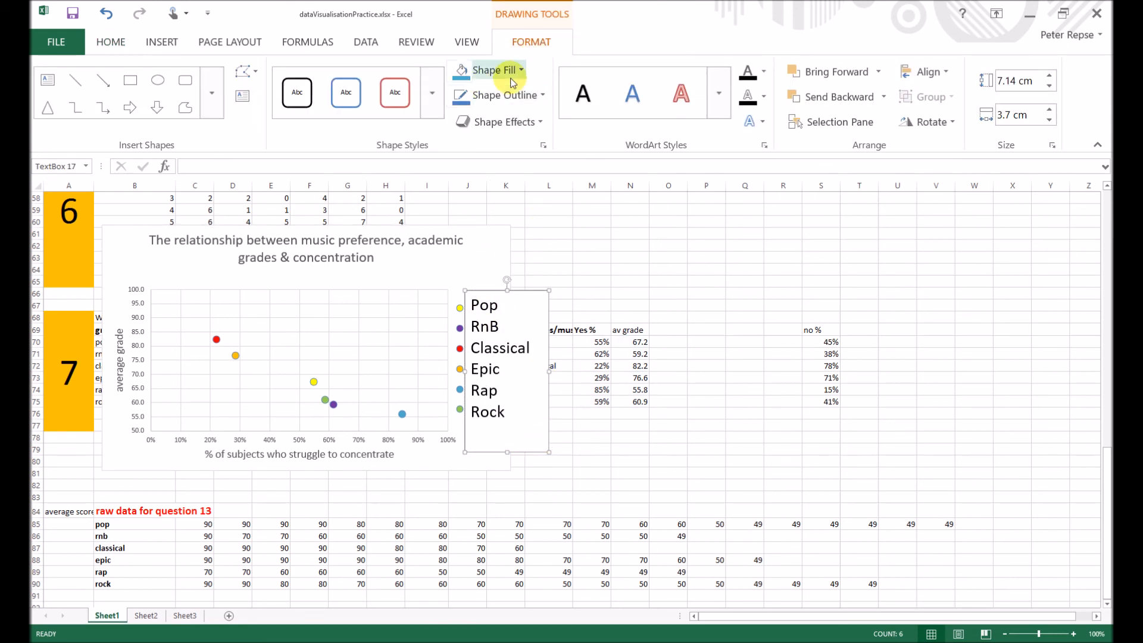
click(543, 95)
click(486, 254)
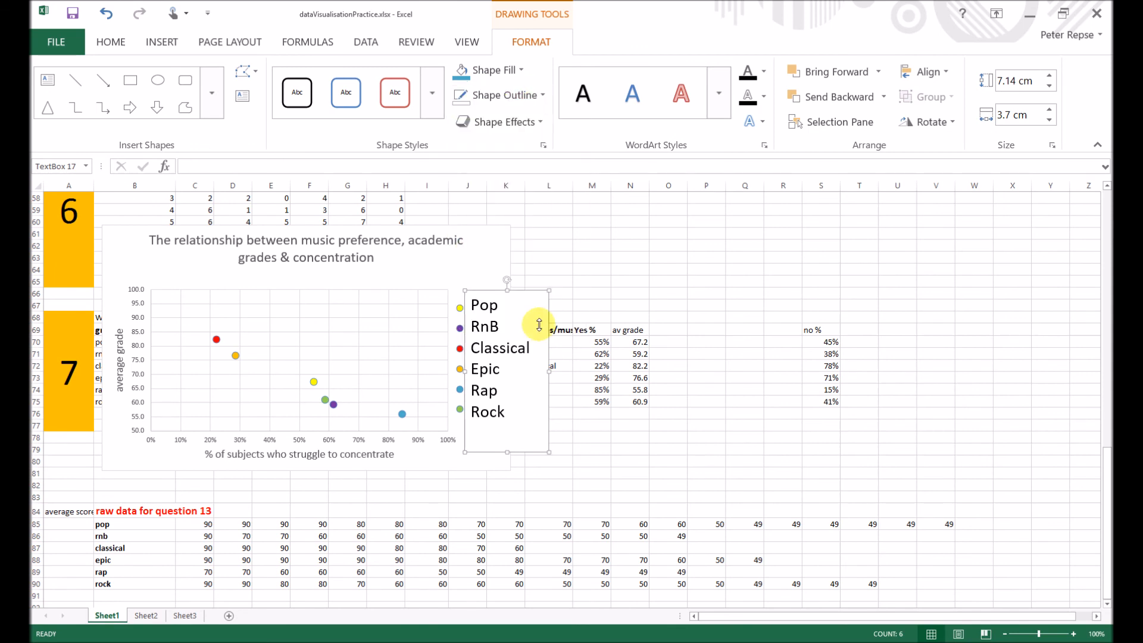
click(623, 470)
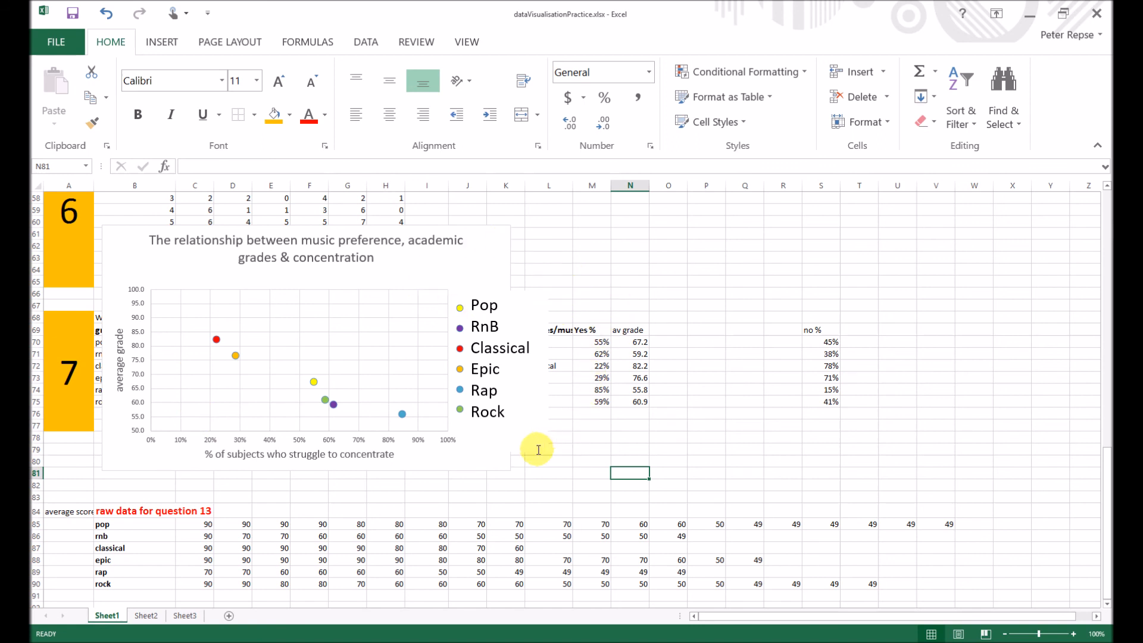
- Select the scatter chart together with the music-type text box and copy both
click(496, 466)
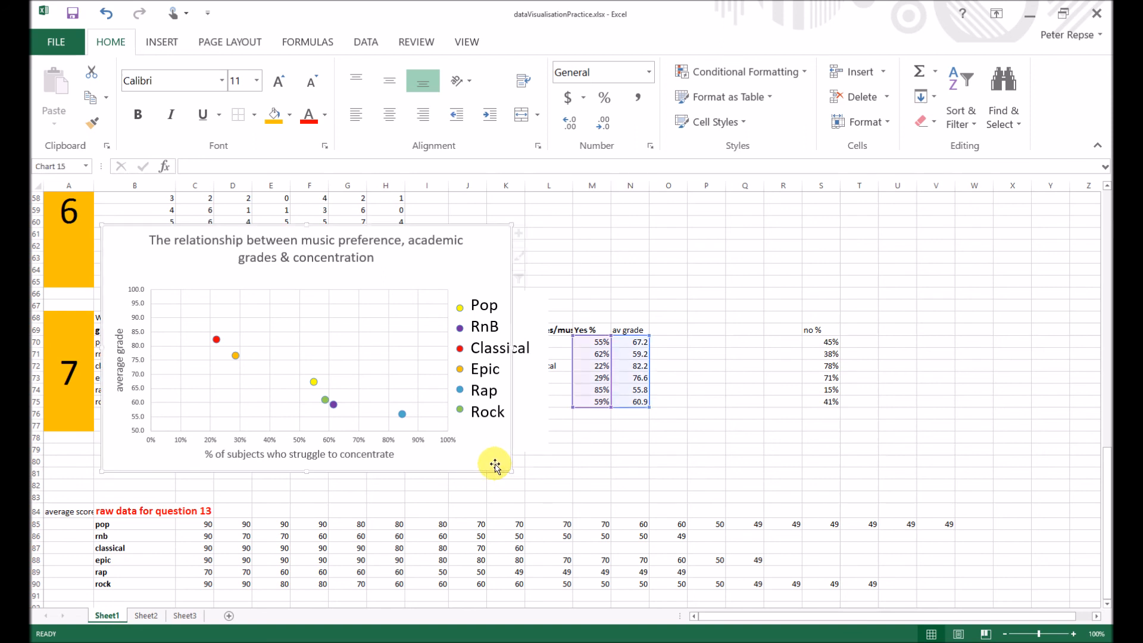
click(487, 429)
click(487, 429)
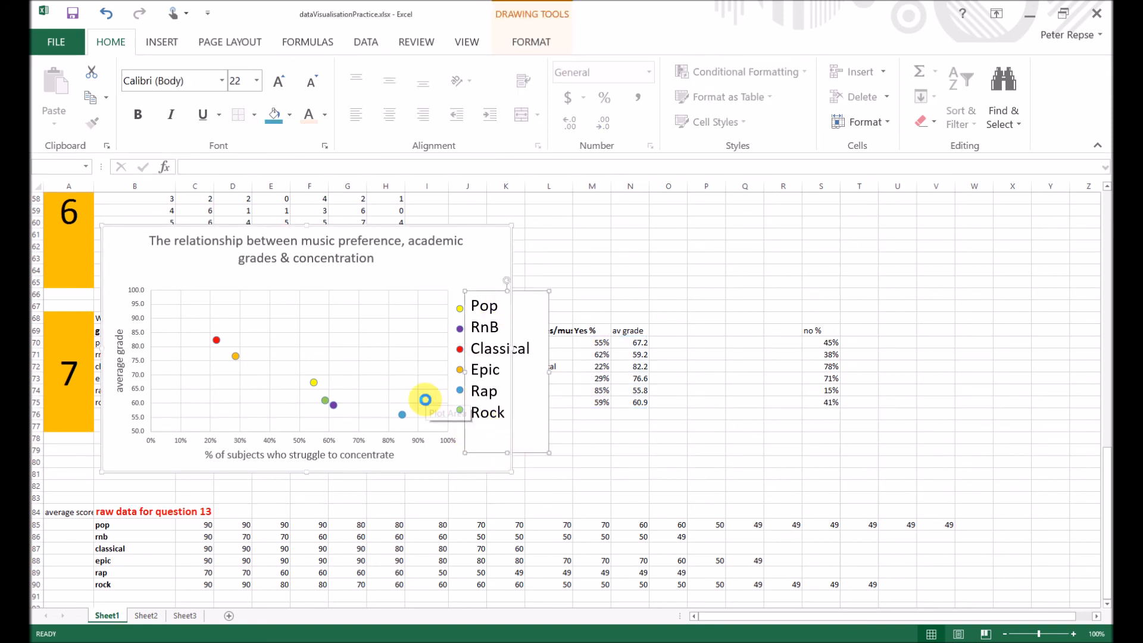
key(ctrl+c)
- Switch to Paint, paste the copied chart and labels, and position the picture nearer the middle of the canvas
key(alt+Tab)
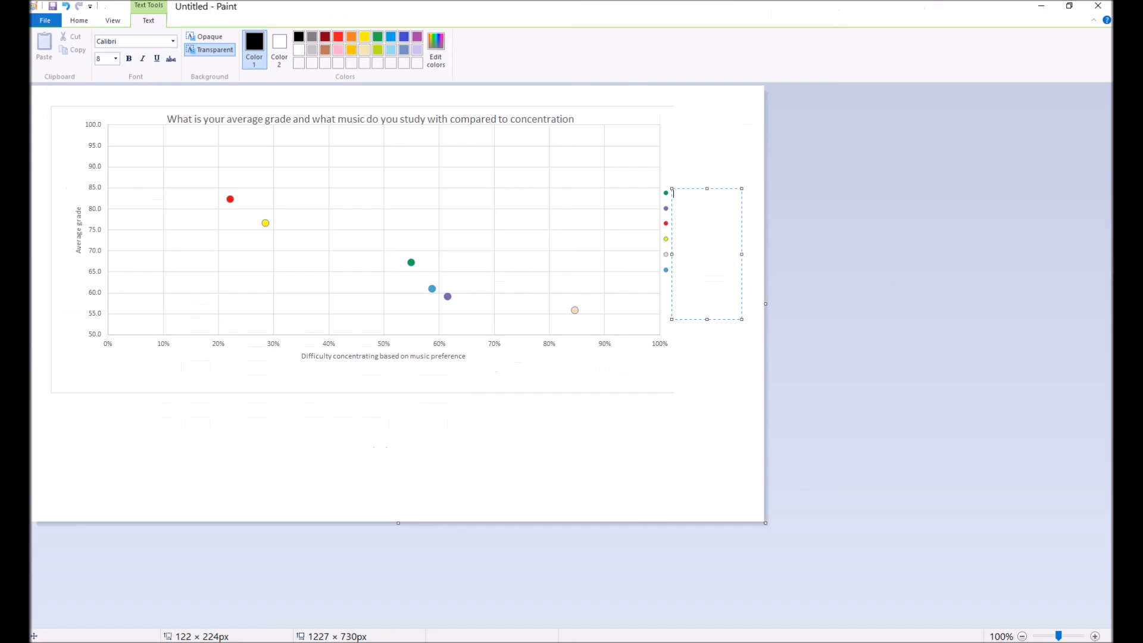
key(ctrl+v)
drag(330, 178, 469, 245)
click(696, 270)
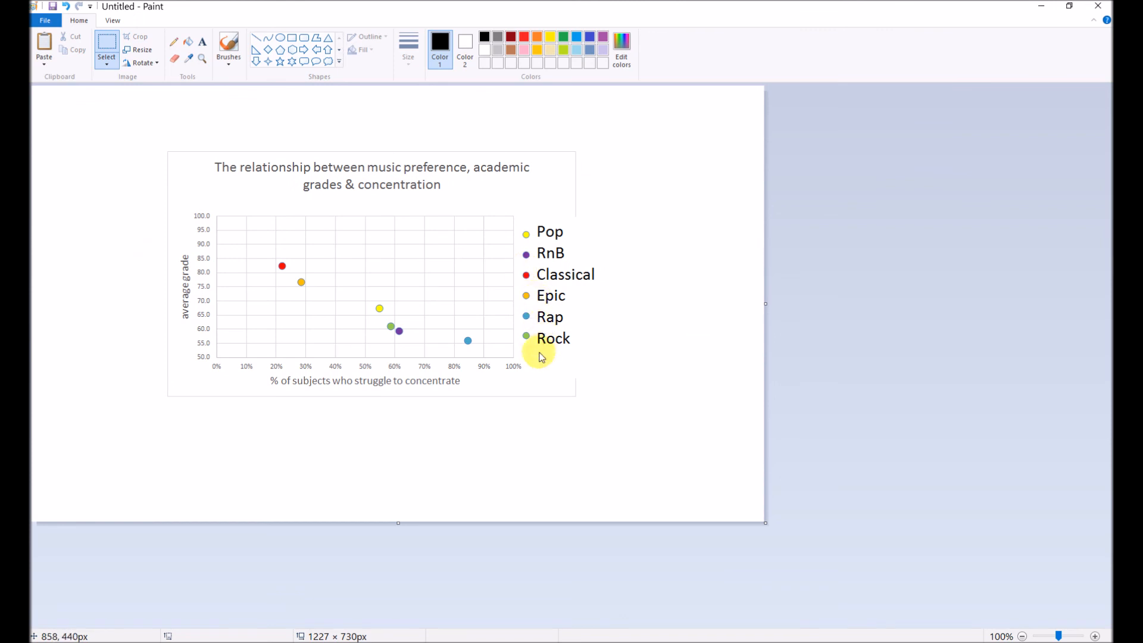